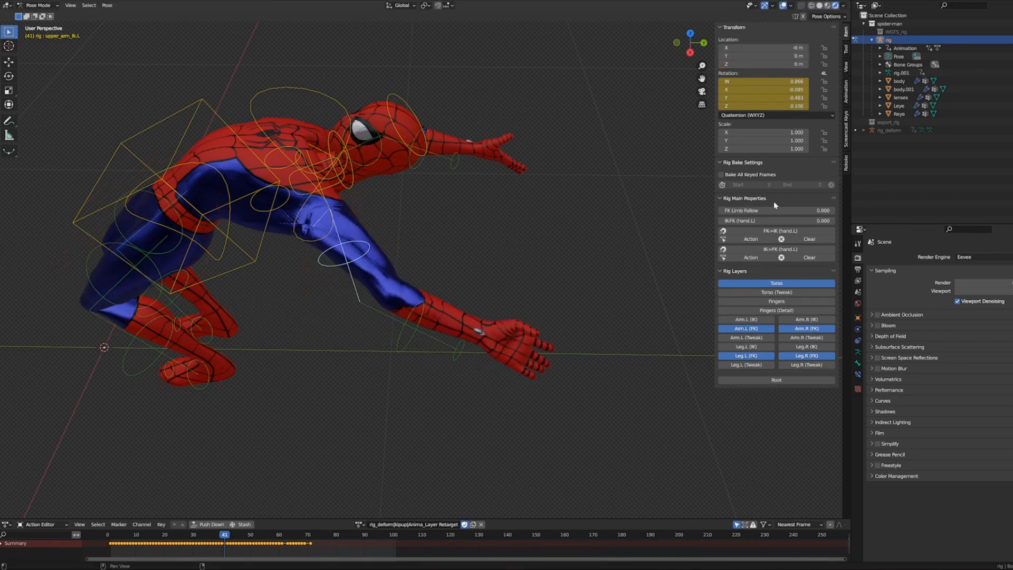
- Set IK-FK (hand.L) to 1.000 and try rotating the left upper arm FK control
drag(739, 221, 834, 221)
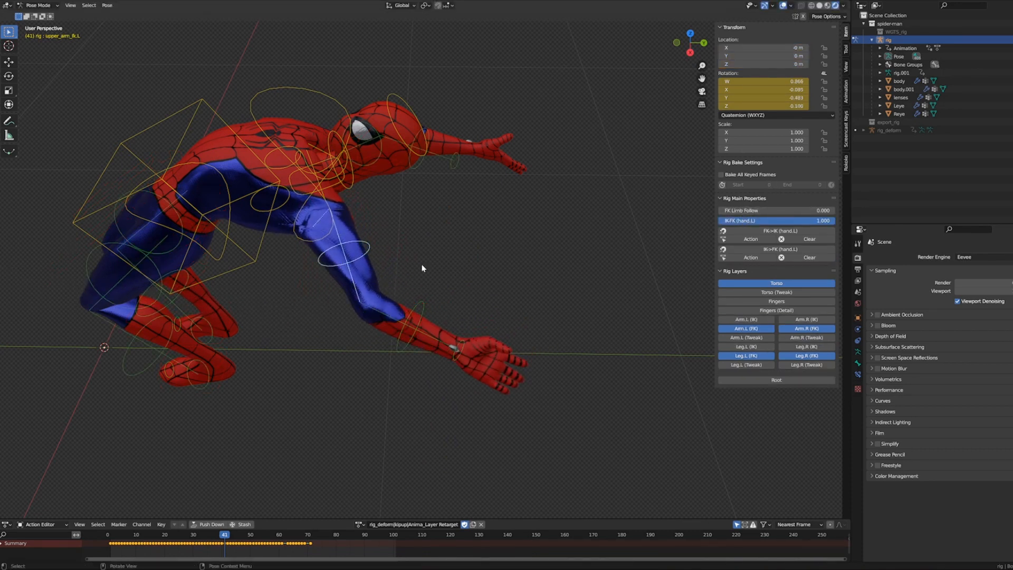
key(r)
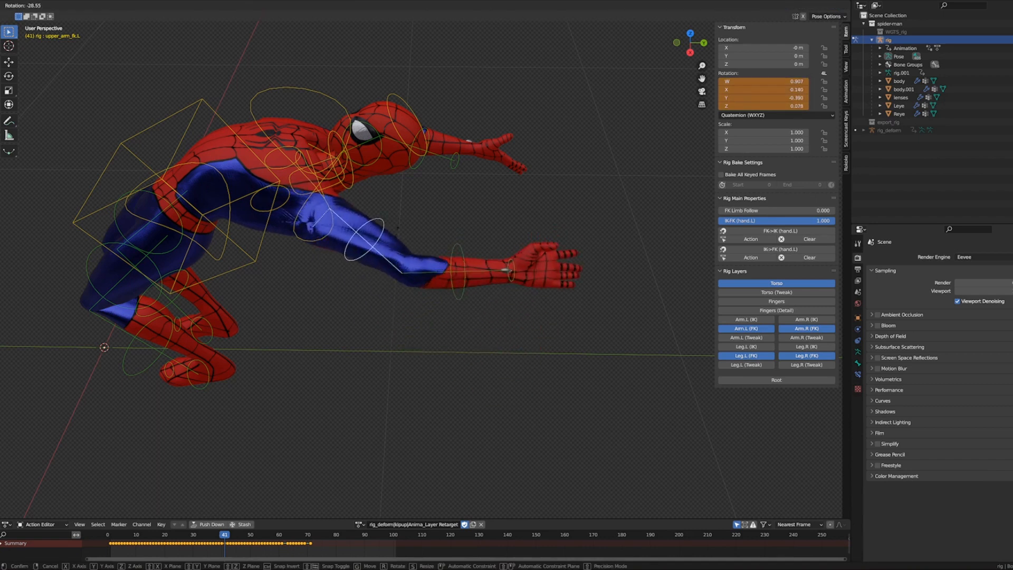
right_click(396, 253)
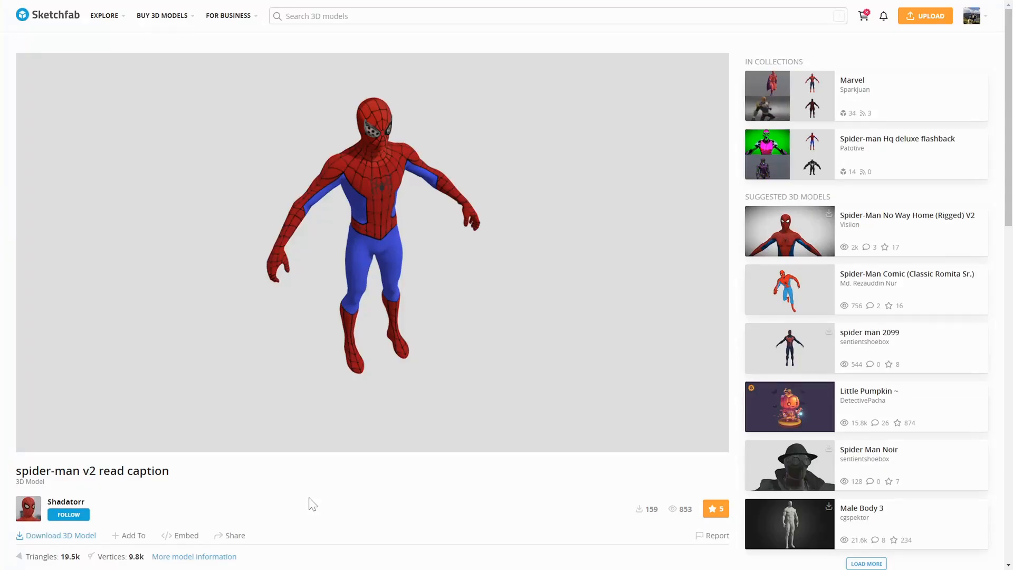
scroll(124, 506, down, 1)
scroll(122, 496, down, 3)
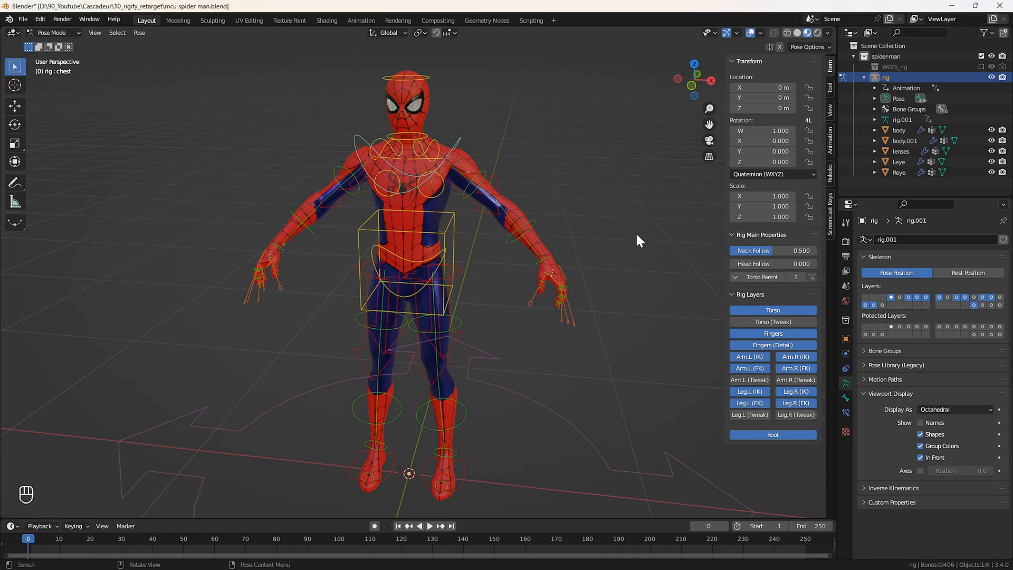
- Show only armature layer 30 of the rig and examine the deformation bones on the body
click(983, 305)
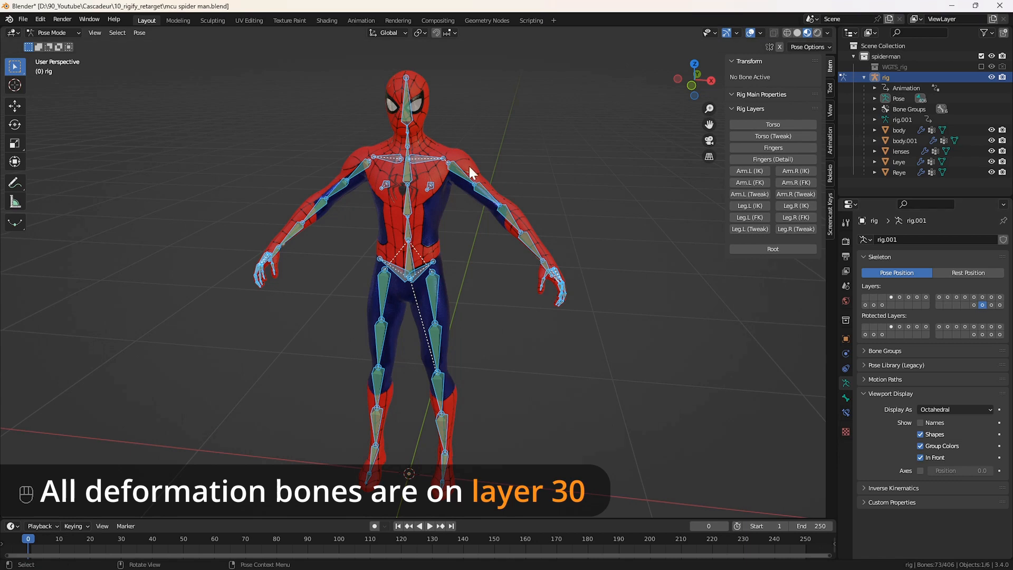
middle_drag(493, 146, 469, 191)
scroll(468, 190, up, 5)
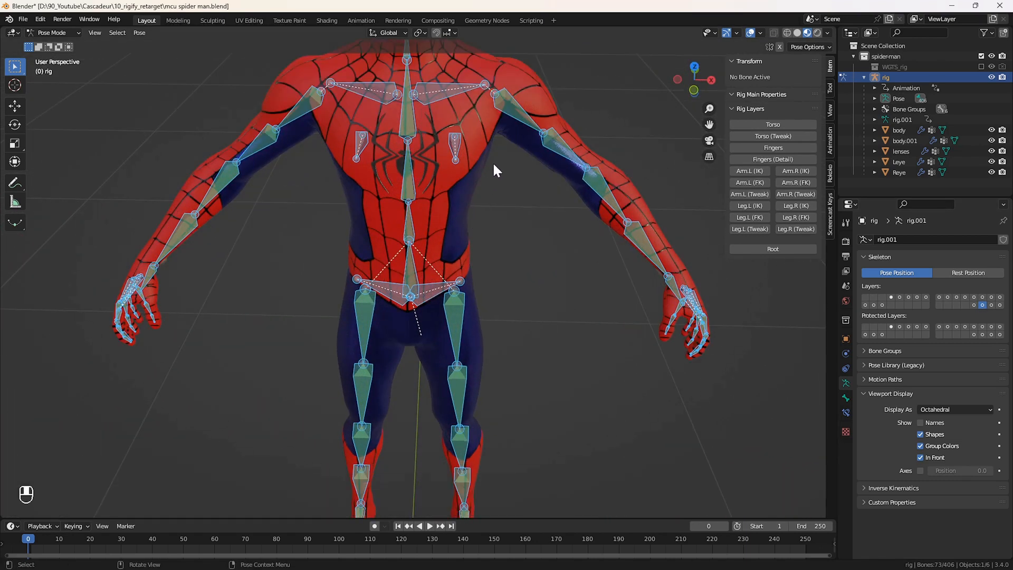
scroll(643, 270, down, 3)
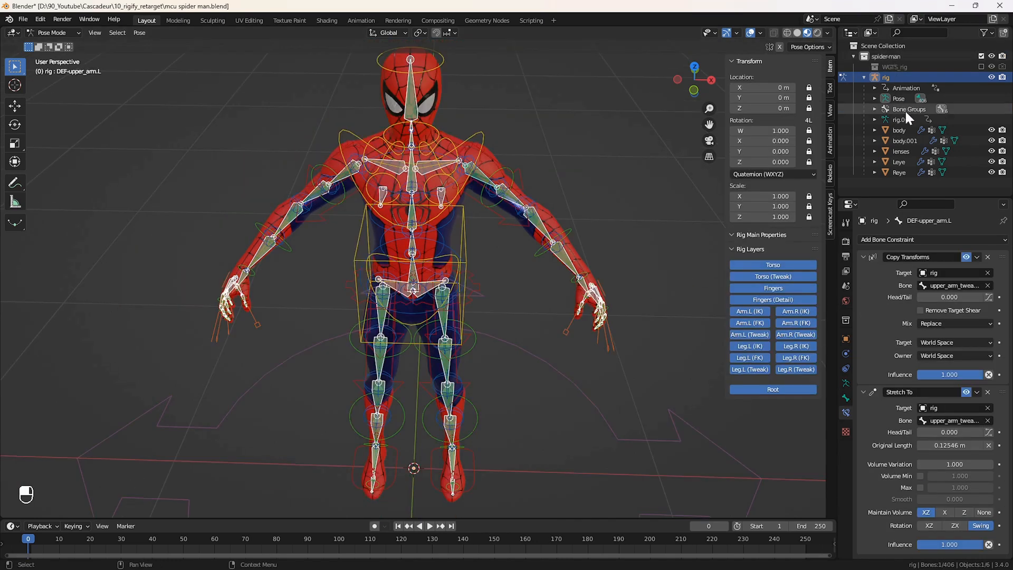
- Select the rig together with its whole hierarchy of meshes and switch to Object Mode
right_click(885, 77)
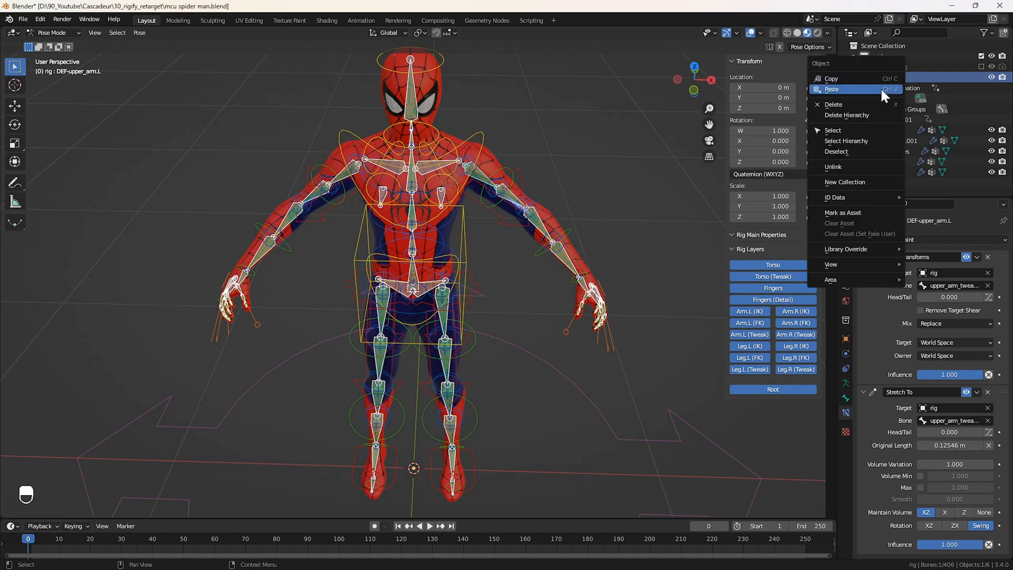
click(863, 141)
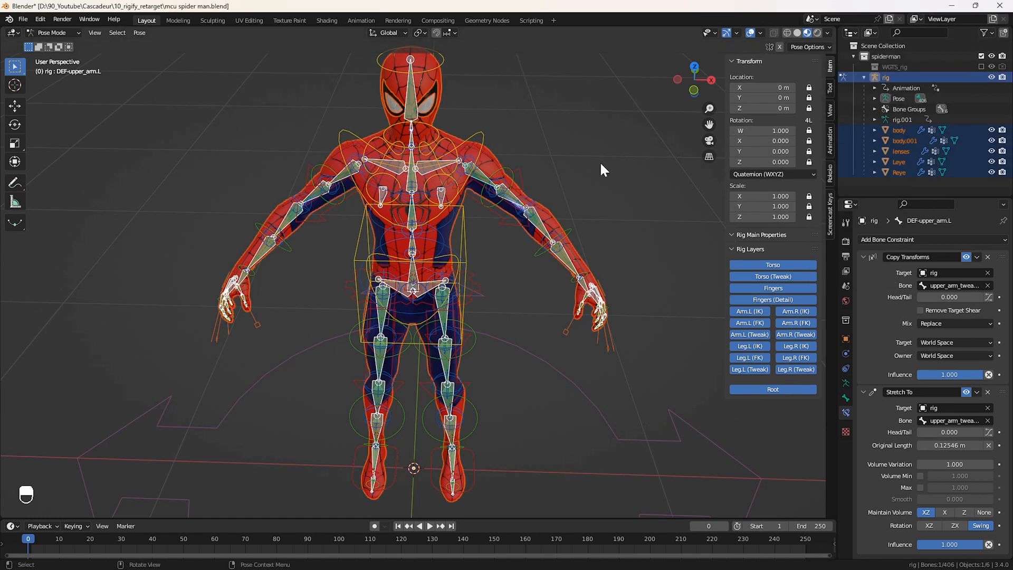
click(77, 33)
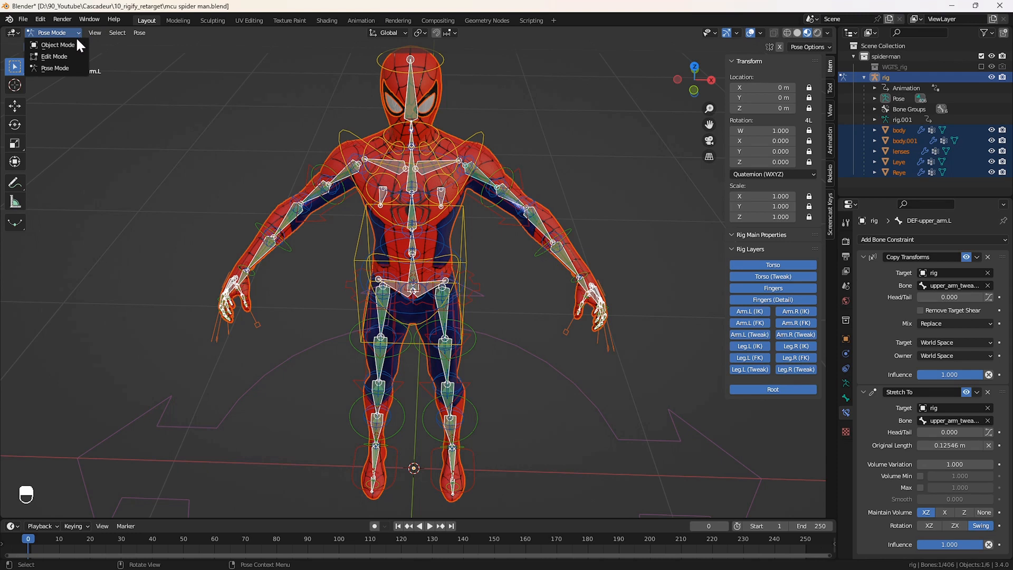
click(77, 41)
scroll(186, 116, down, 4)
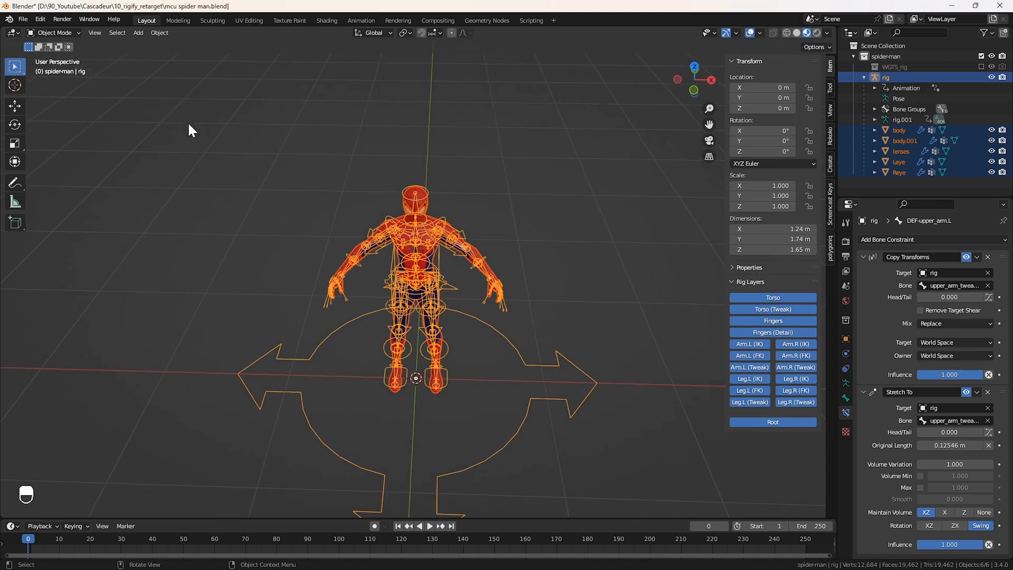
- Duplicate the selected rig and meshes in place and move the copies to a new collection named export_rig
key(shift+d)
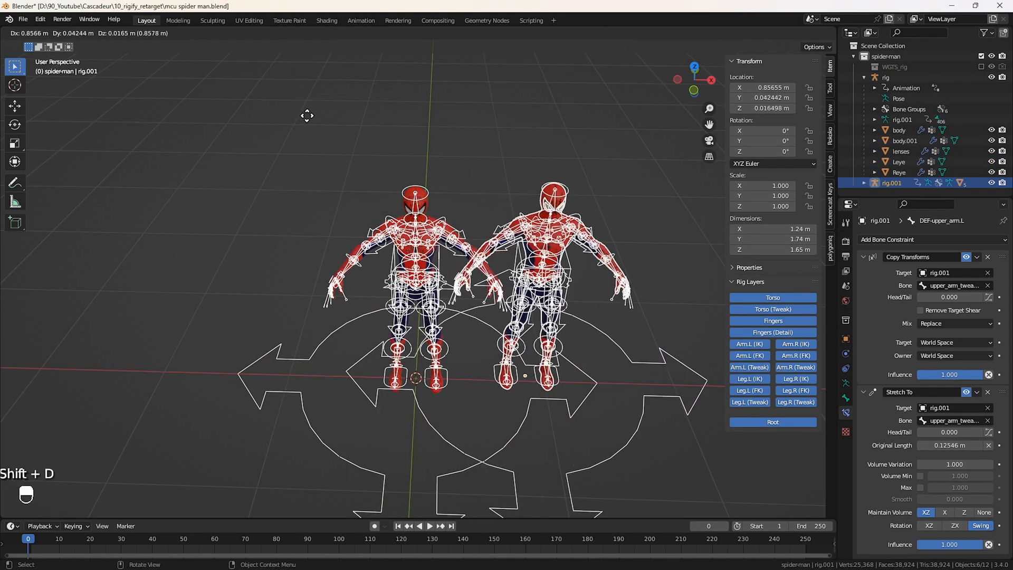
right_click(563, 140)
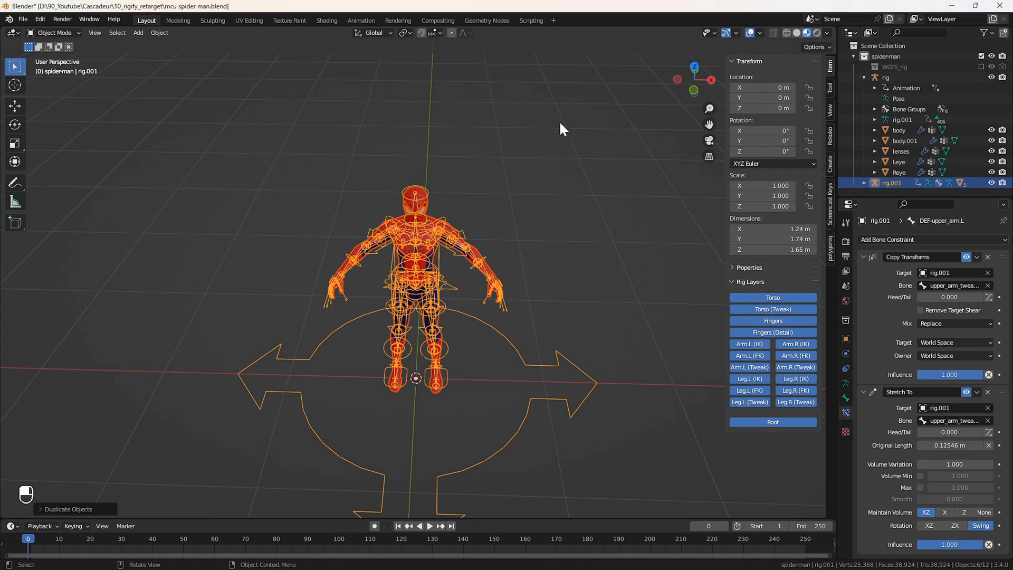
key(m)
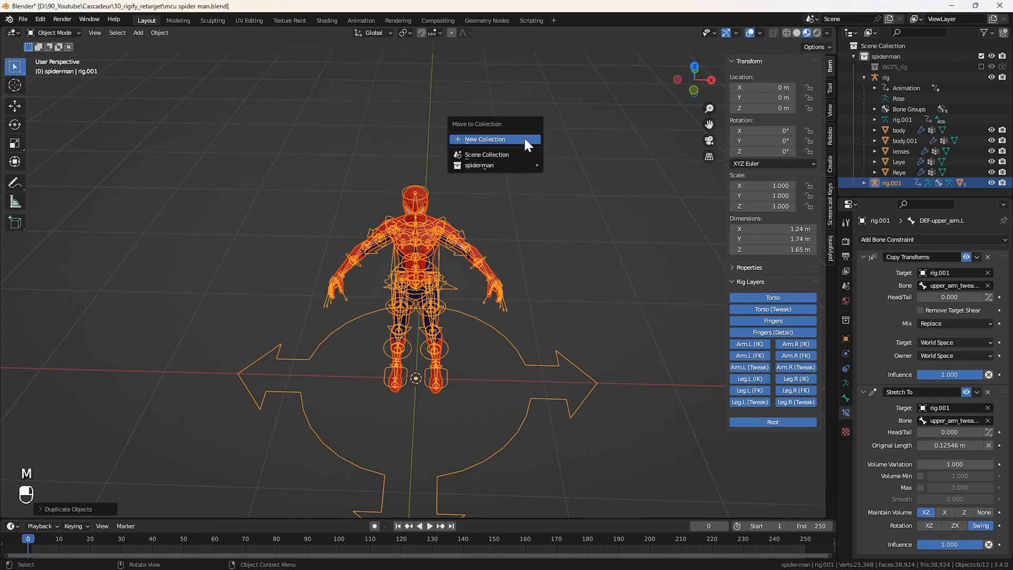
click(524, 138)
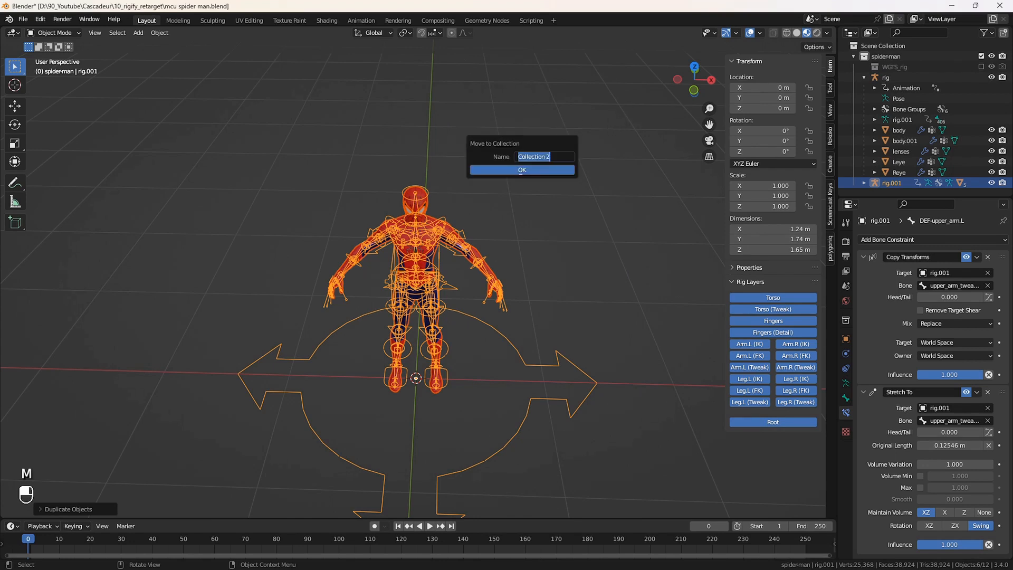
text(export_rig)
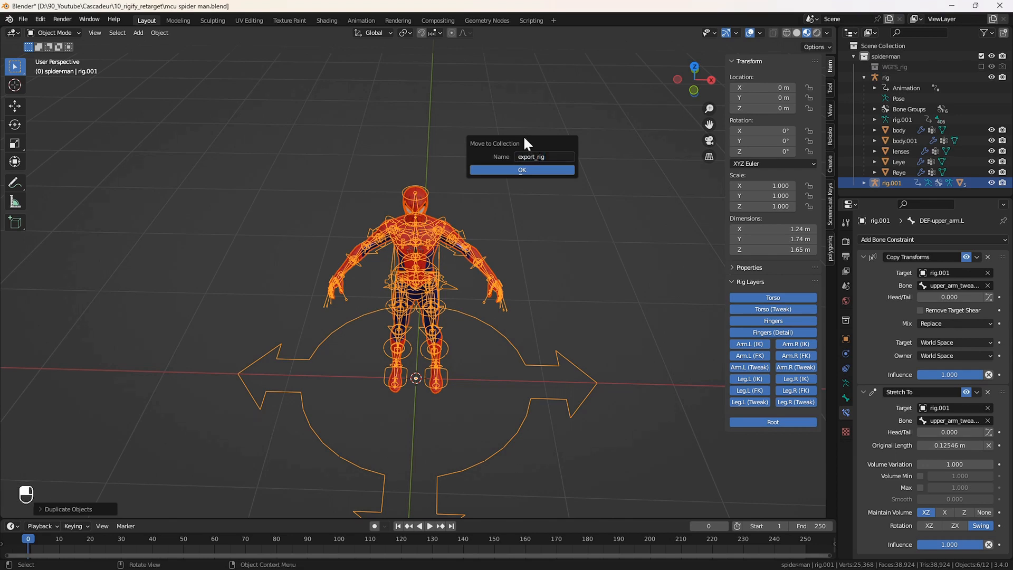
key(Return)
- Exclude the original spider-man collection from the view layer, leaving the export_rig collection enabled
scroll(892, 129, down, 3)
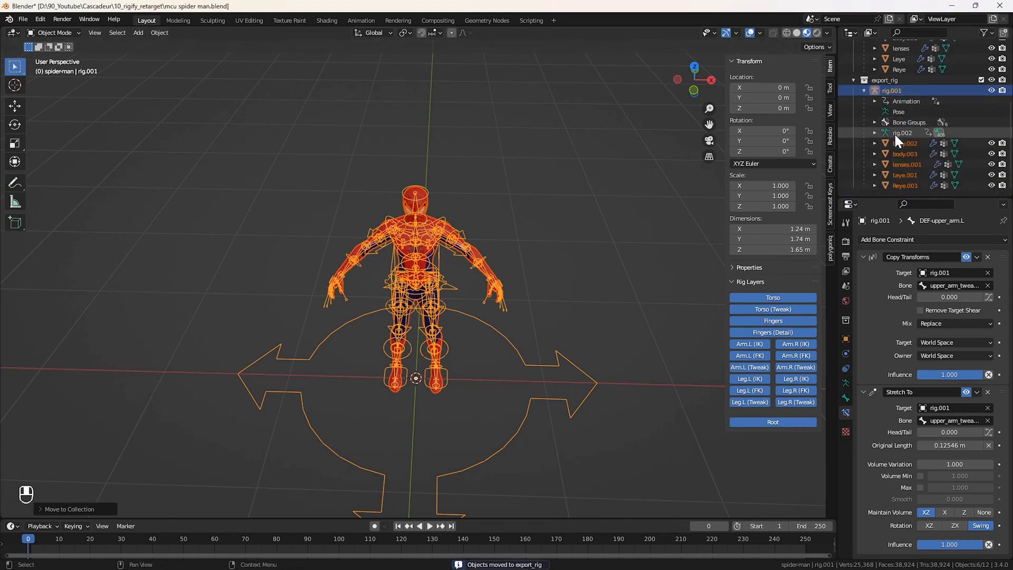
scroll(905, 154, up, 5)
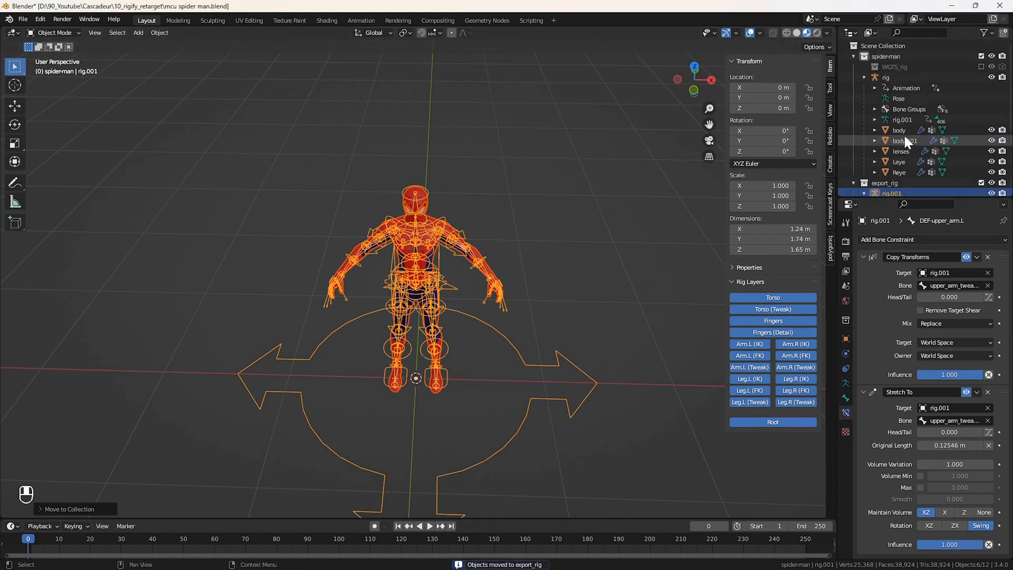
click(981, 57)
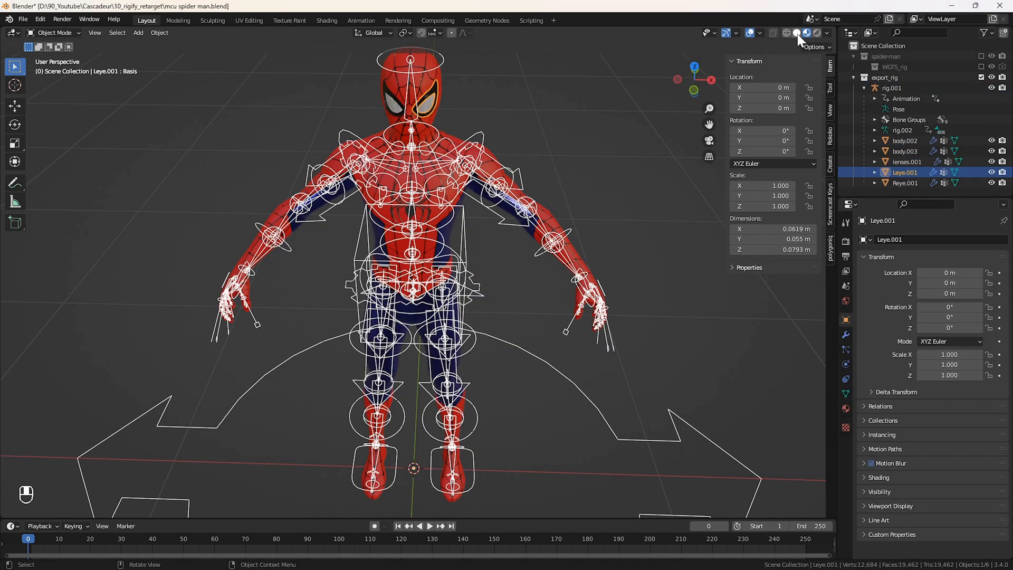
- Switch the viewport to solid shading and turn on the Face Orientation overlay
click(797, 33)
click(760, 33)
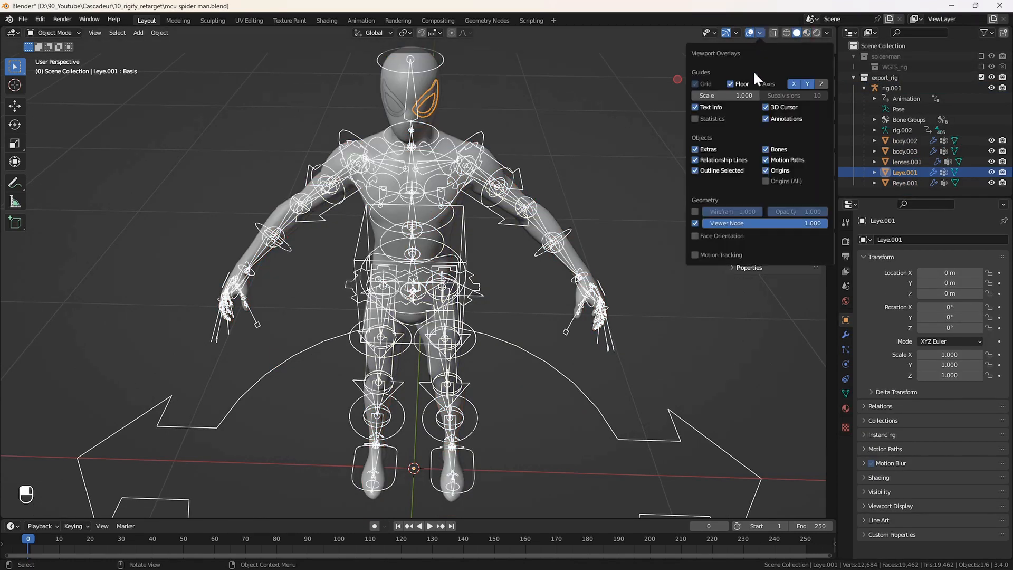
click(721, 236)
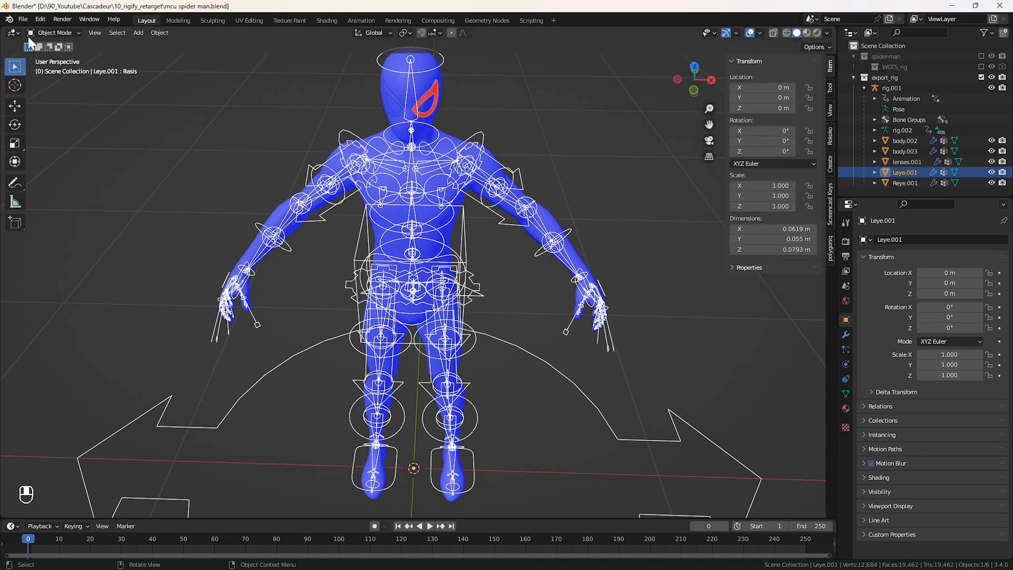
- Flip the normals of the Leye.001 eye mesh in Edit Mode and return to Object Mode
key(Tab)
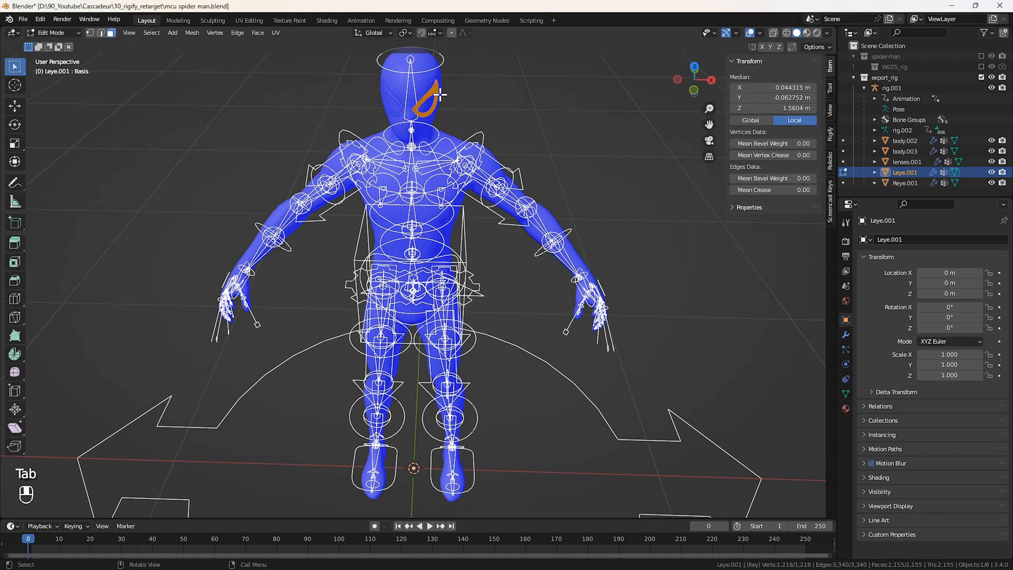
key(F3)
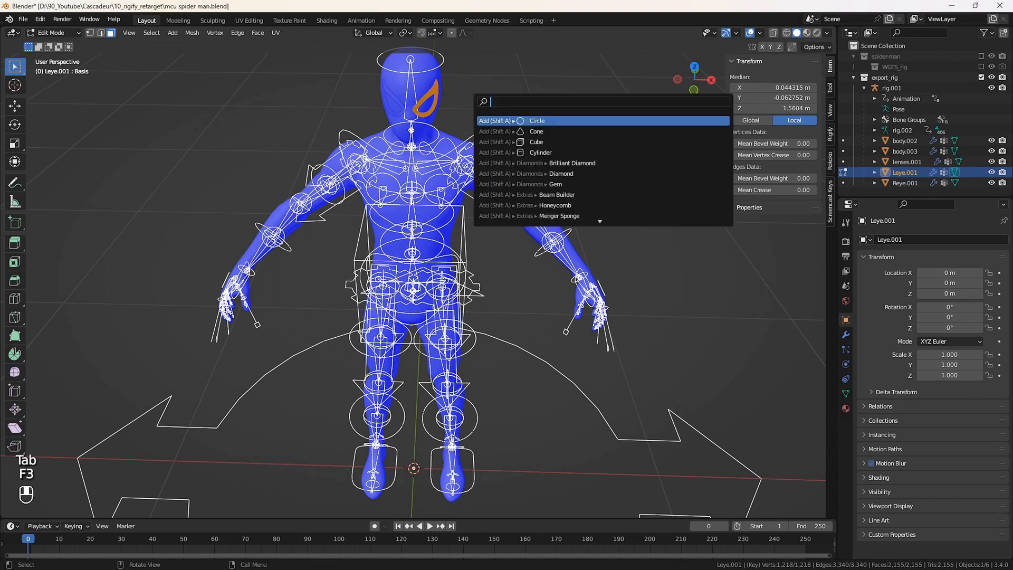
text(fli)
key(Return)
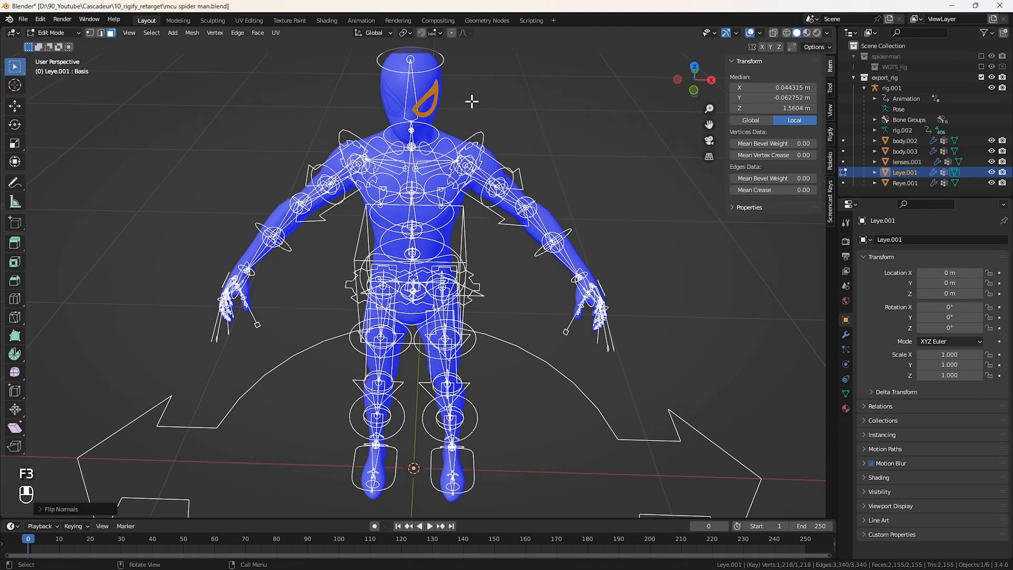
key(Tab)
- Rename the duplicated armature object rig.001 as export_rig
key(F2)
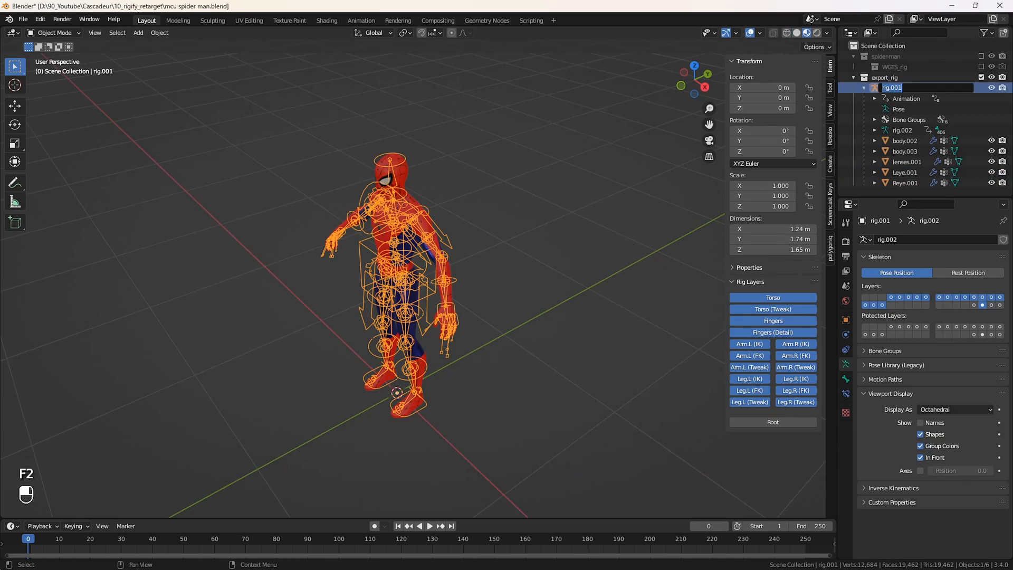
text(export_rig)
key(Return)
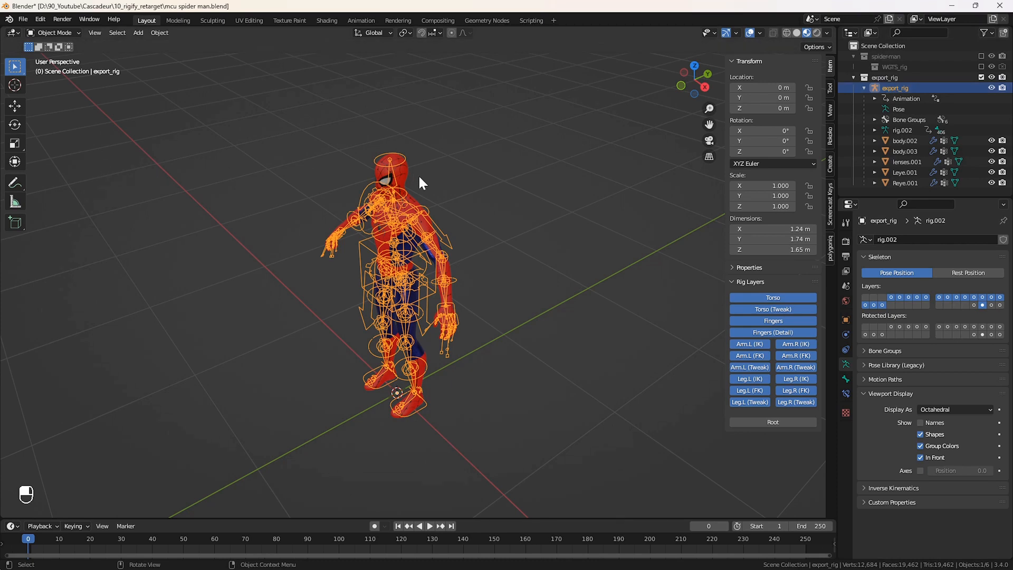
- In Edit Mode of export_rig, show the armature layers except deformation layer 30 and delete all bones on them
key(Tab)
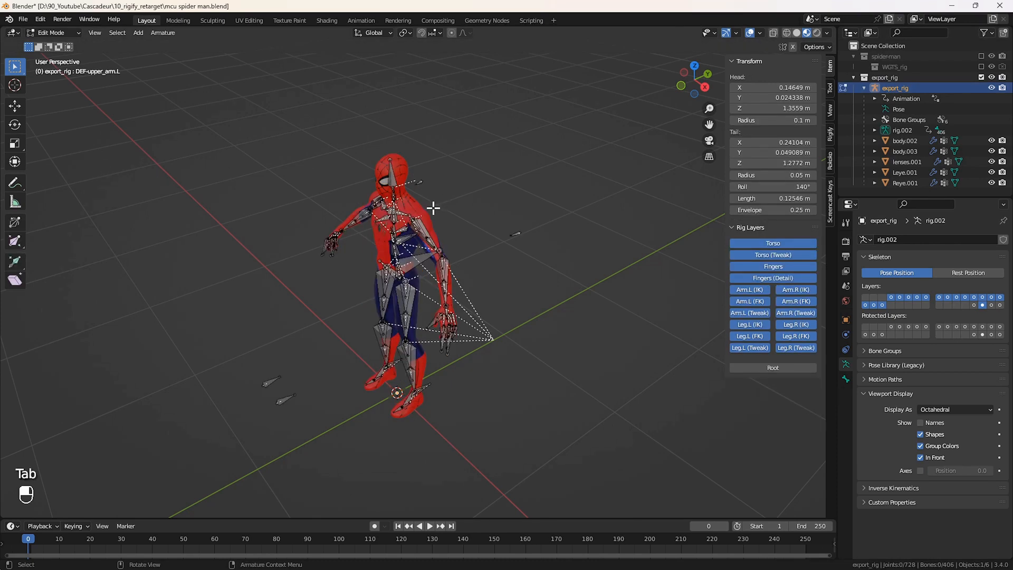
click(981, 304)
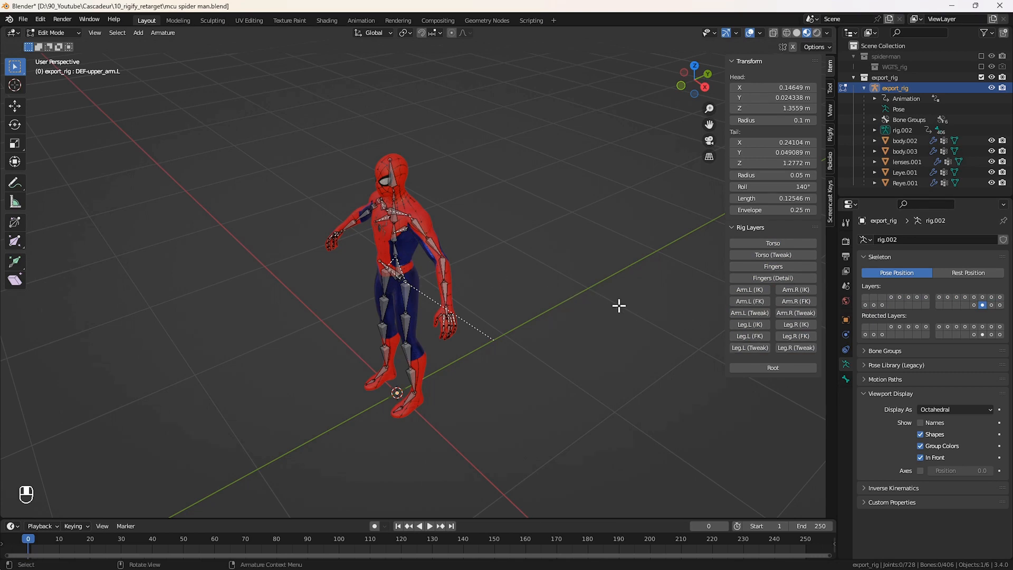
mouse_move(894, 298)
shift+mouse_down()
mouse_move(971, 298)
mouse_move(873, 304)
shift+mouse_up()
shift+click(983, 305)
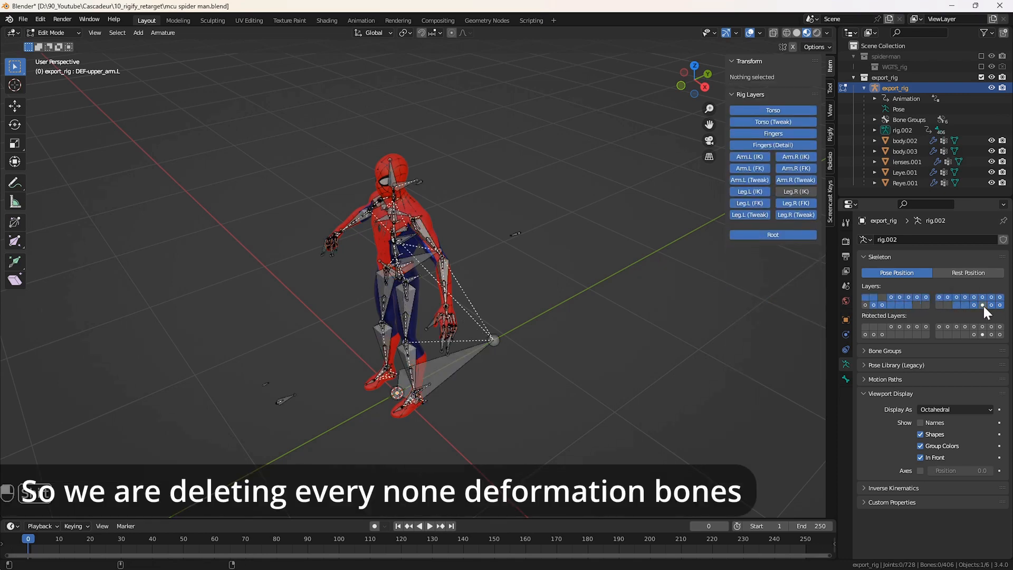
shift+click(866, 304)
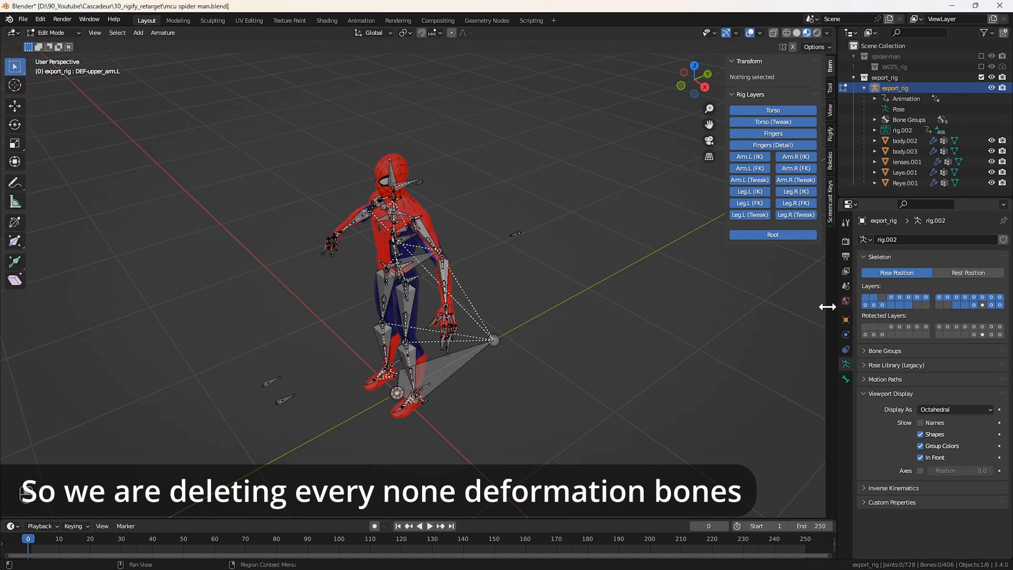
key(a)
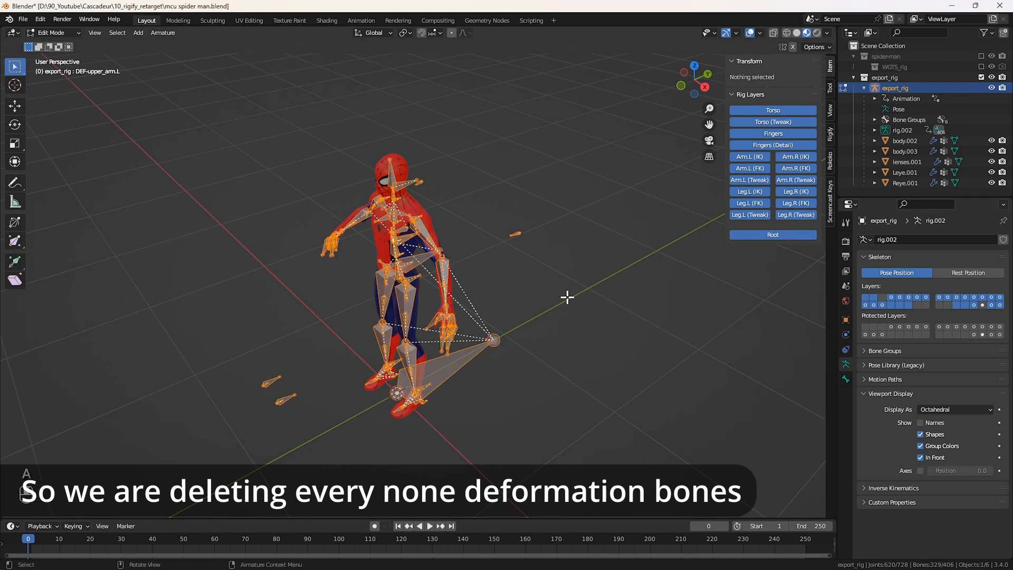
key(x)
click(560, 297)
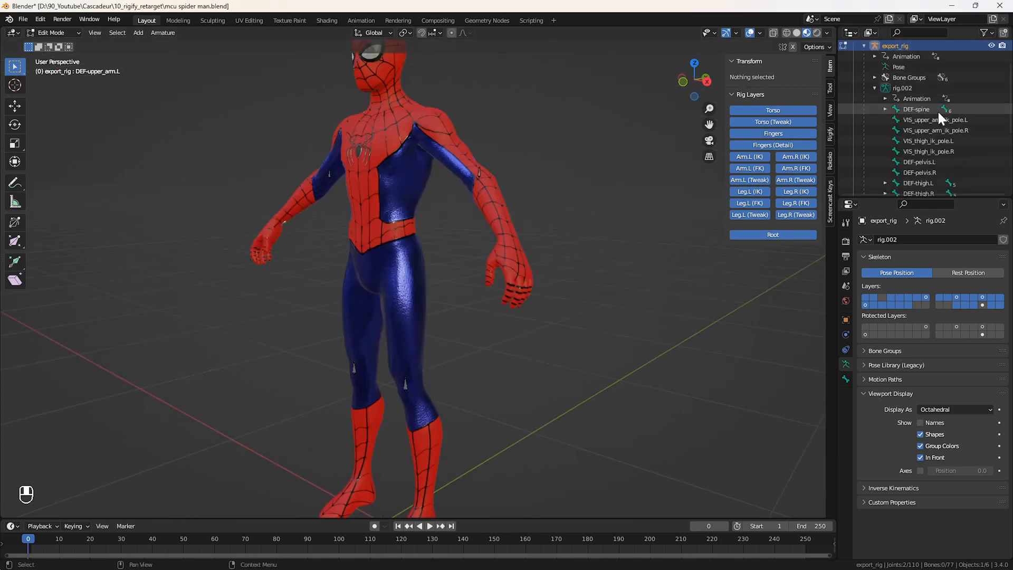
- Widen the Outliner and enable its Selectable restriction toggle column for the bones
drag(836, 110, 776, 110)
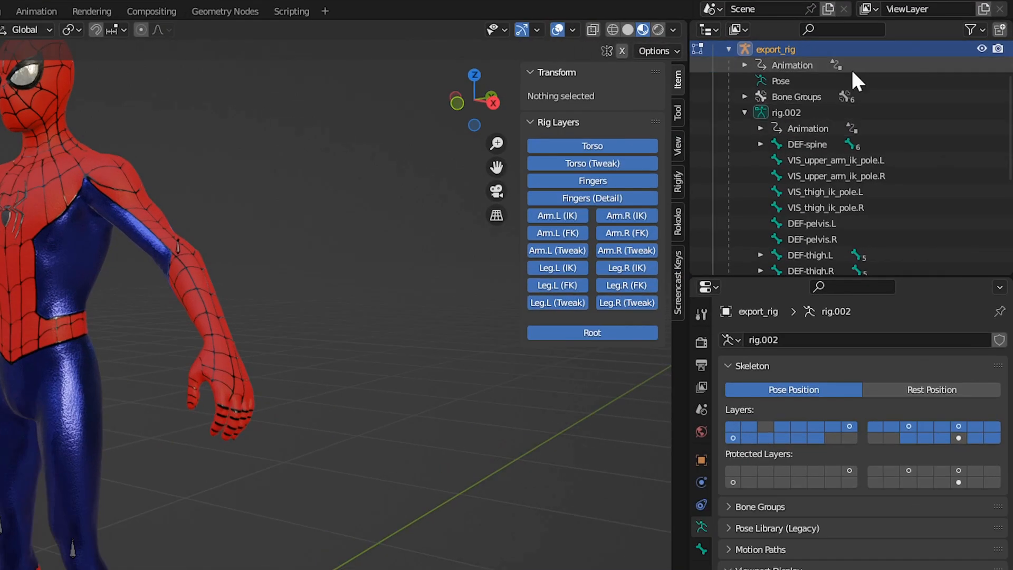
click(983, 32)
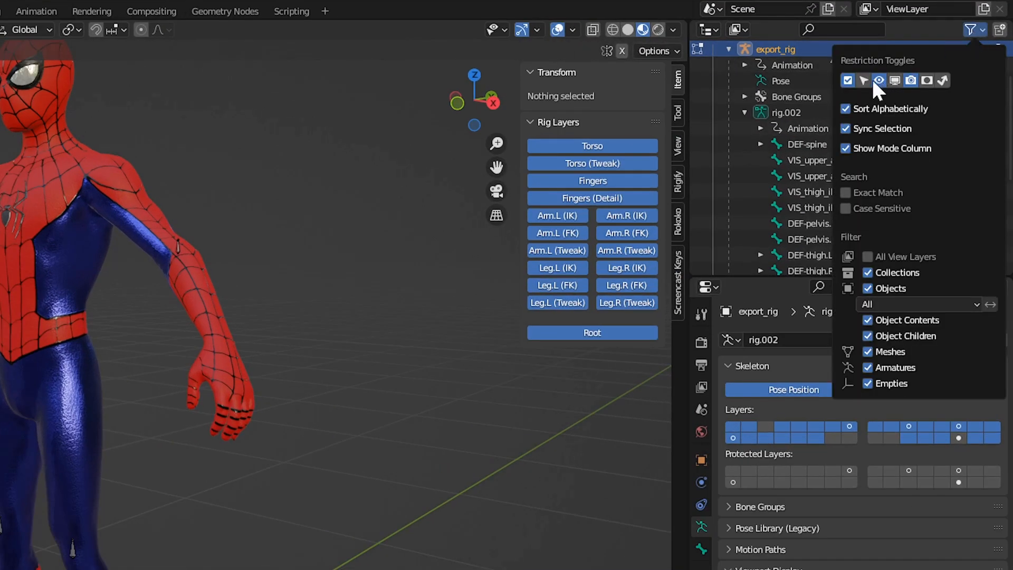
click(863, 79)
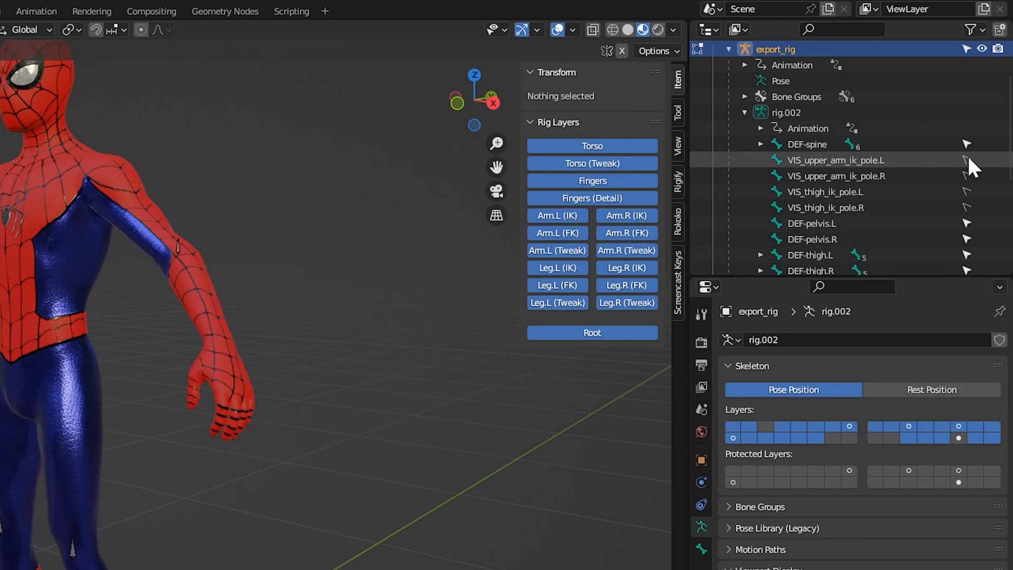
- Make the four VIS upper-arm and thigh IK pole bones selectable and delete them from export_rig
drag(967, 207, 966, 209)
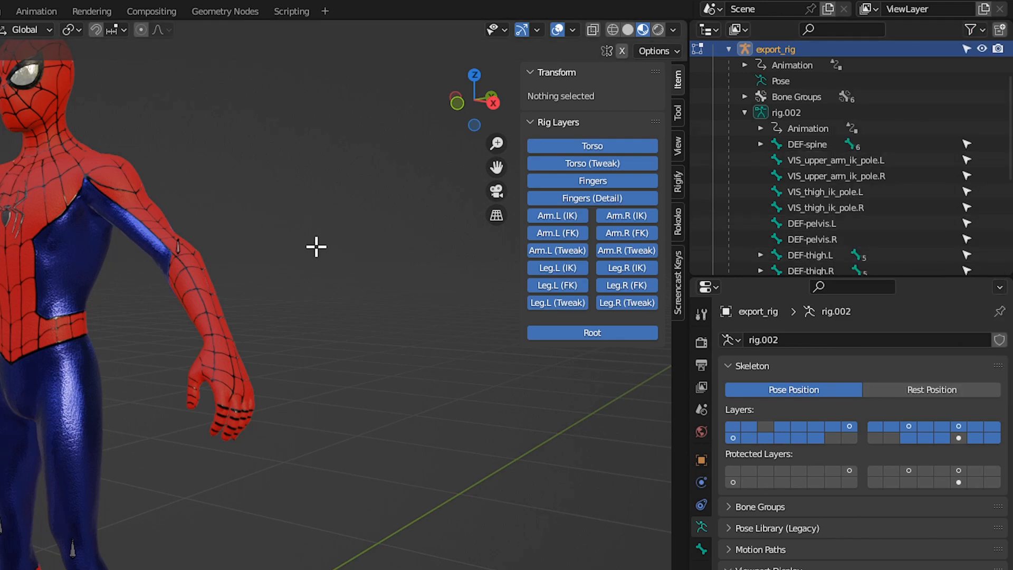
key(x)
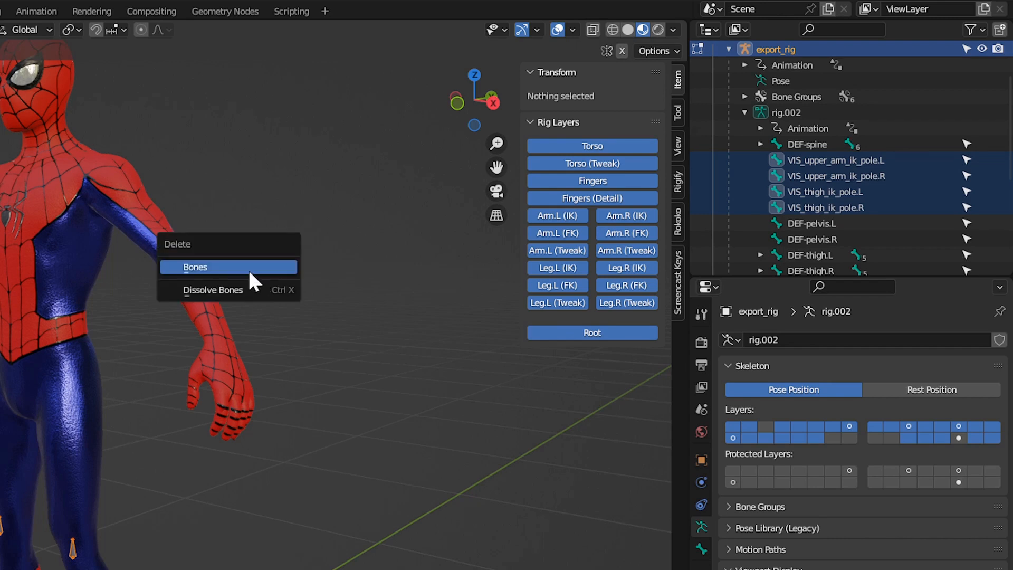
click(242, 266)
- Show only deformation layer 30 of the export_rig armature to inspect the remaining bones
click(958, 438)
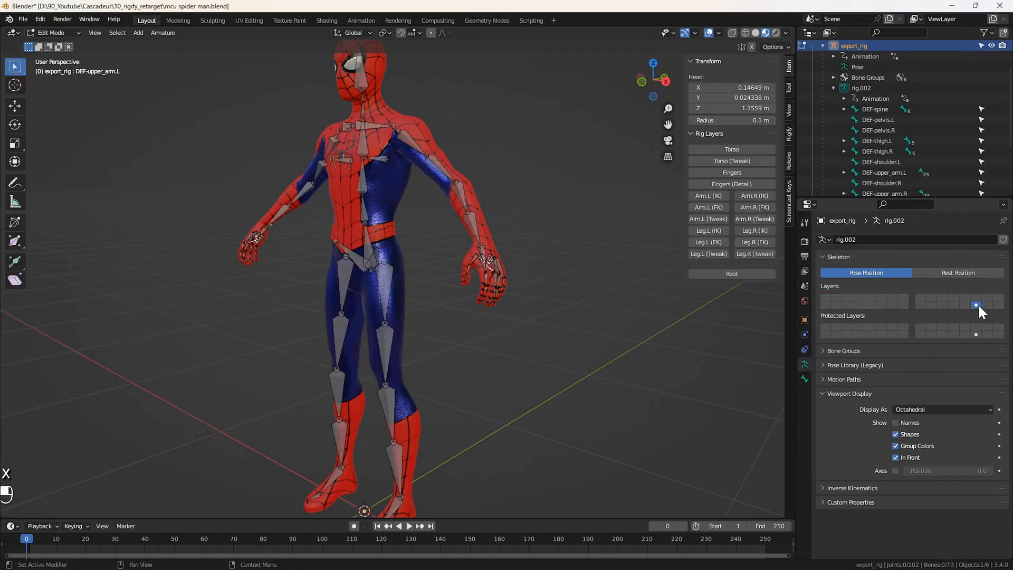
middle_drag(430, 248, 368, 256)
middle_drag(368, 256, 376, 252)
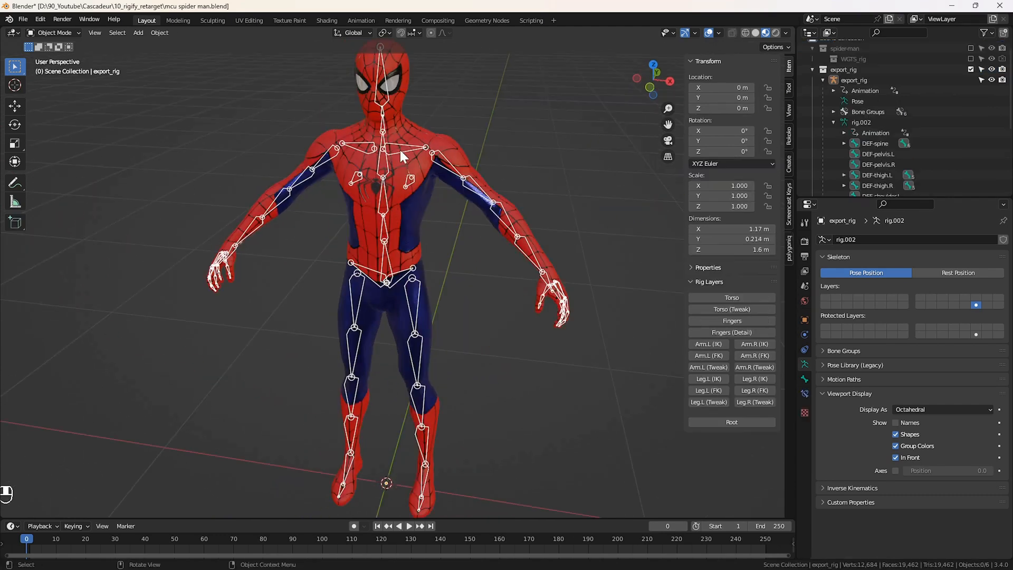
- Switch export_rig to Pose Mode and clear the constraints of all its bones
click(401, 151)
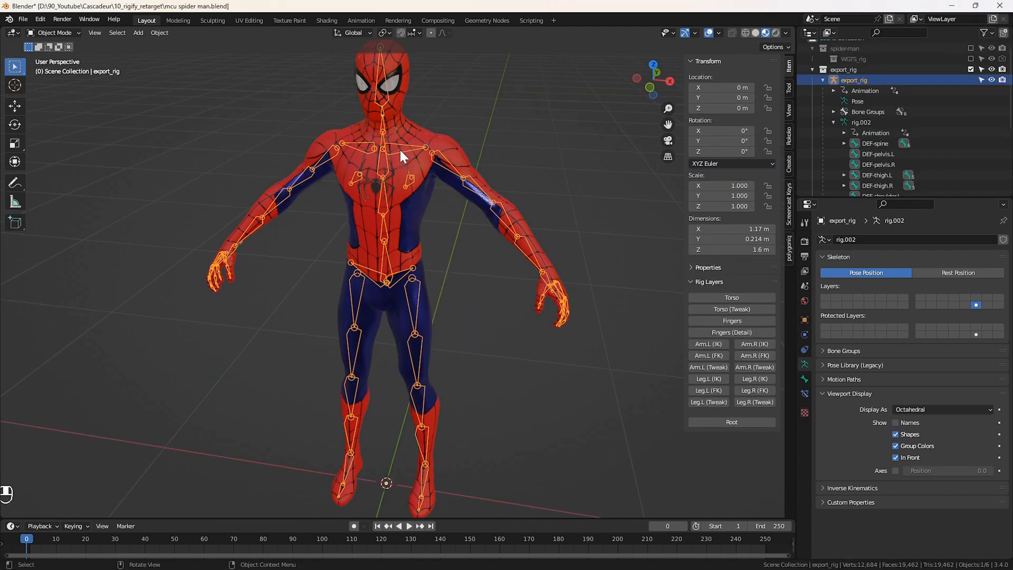
key(Tab)
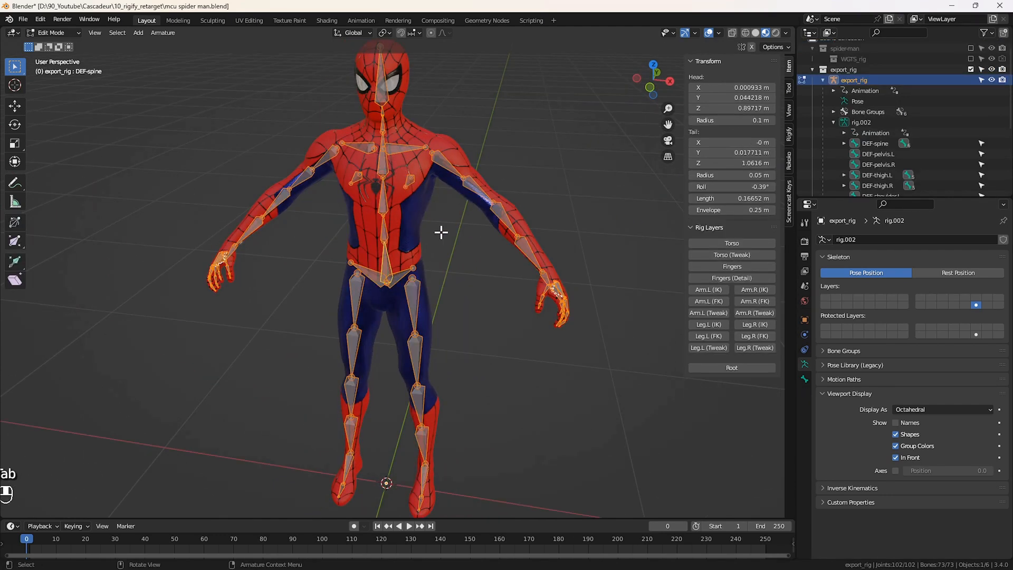
click(61, 34)
click(64, 68)
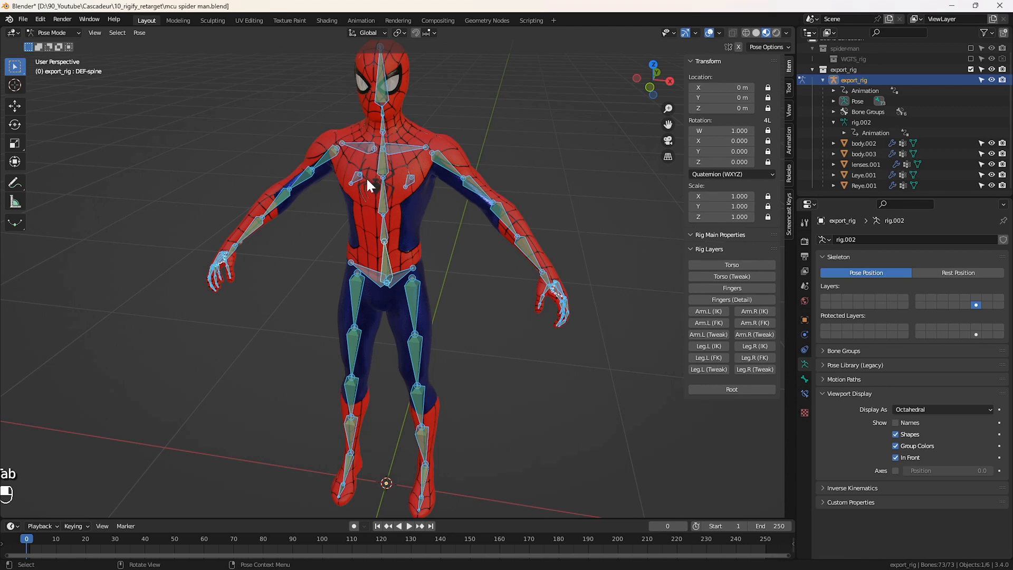
key(F3)
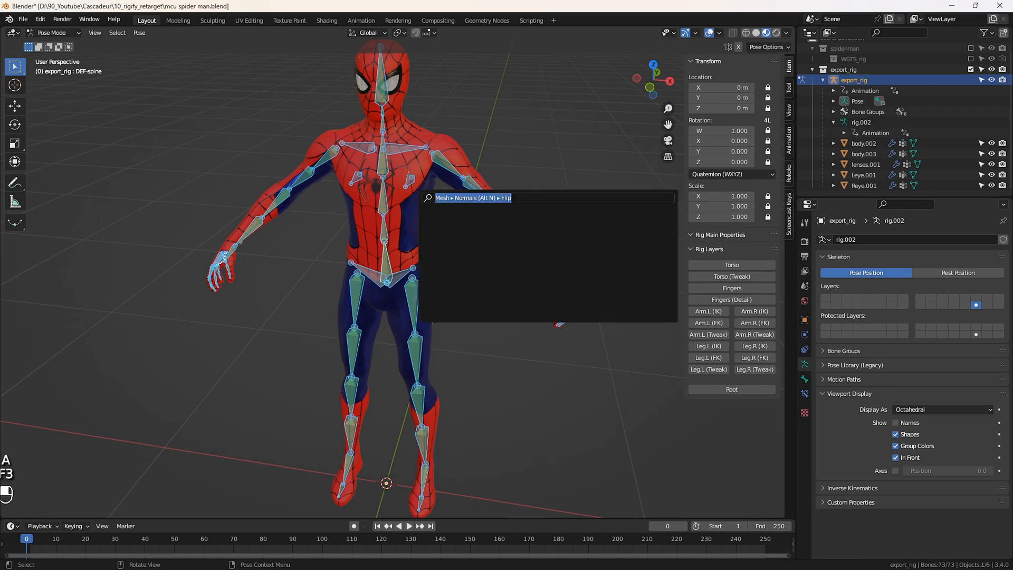
text(clear)
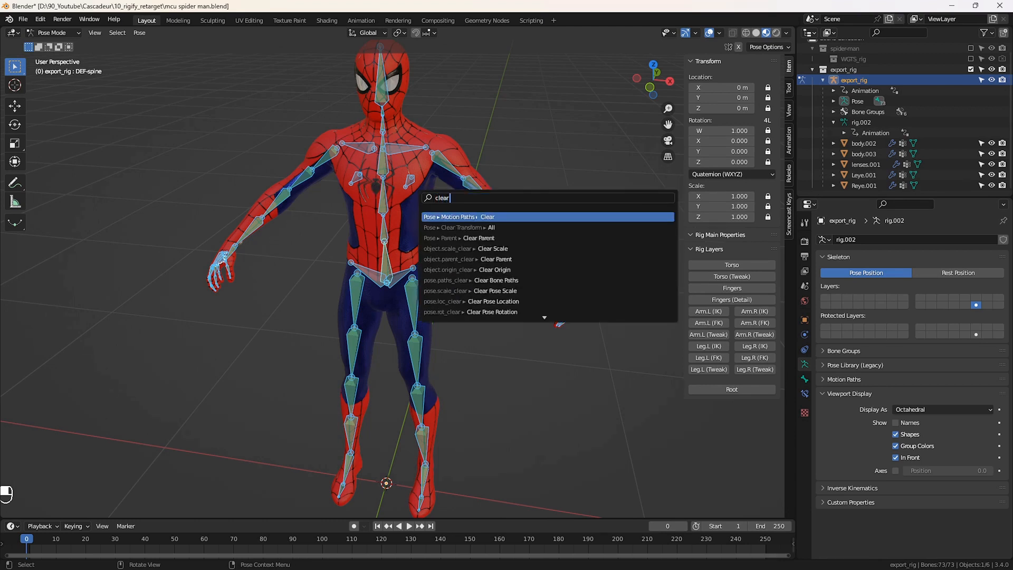
text( cons)
click(502, 237)
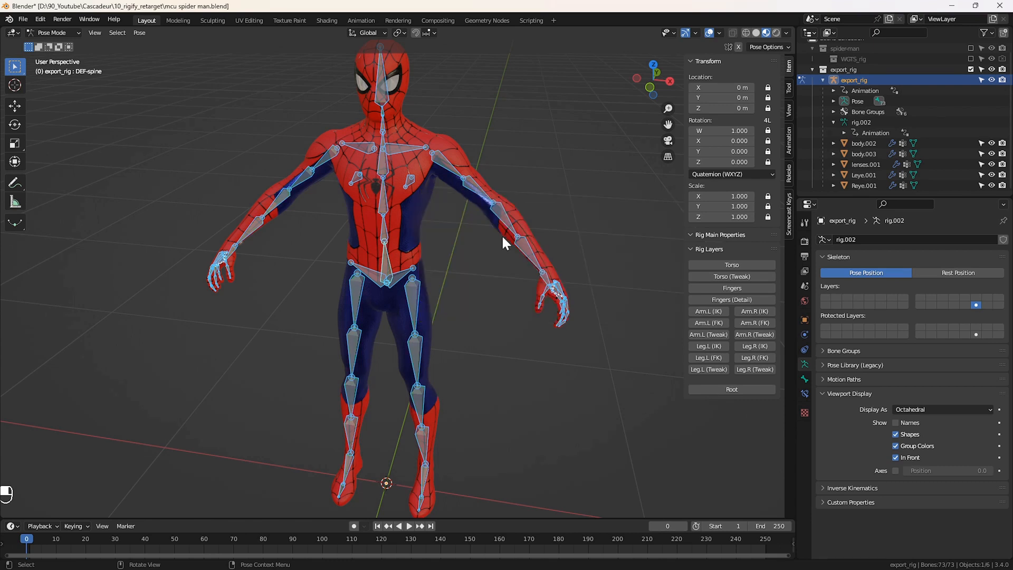
- Try to rotate and move the DEF-spine bone in Pose Mode
key(alt+a)
shift+click(401, 147)
click(390, 270)
key(r)
right_click(494, 172)
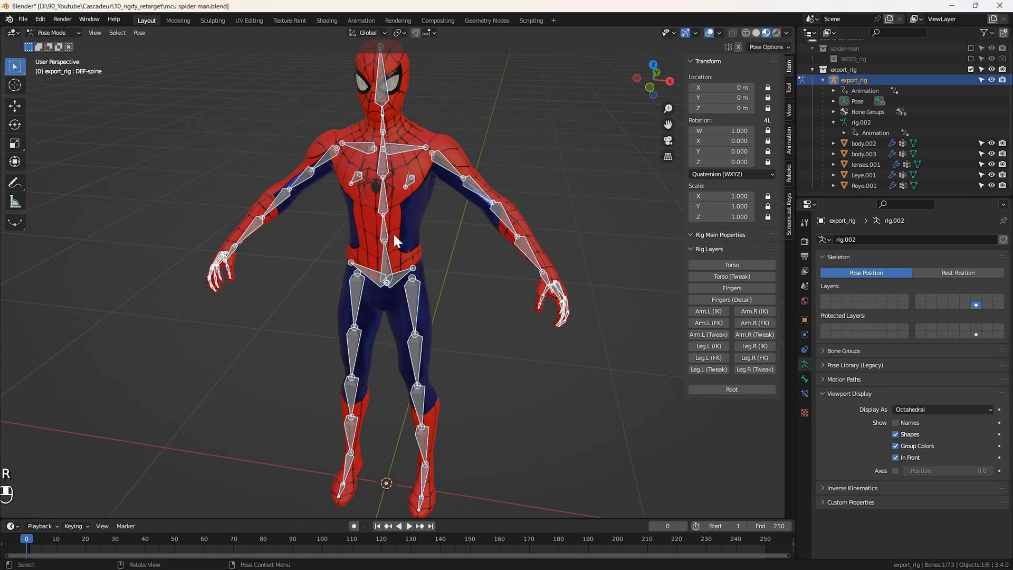
key(g)
right_click(494, 201)
- Select all pose bones and unlock their location, rotation and scale channels together
key(a)
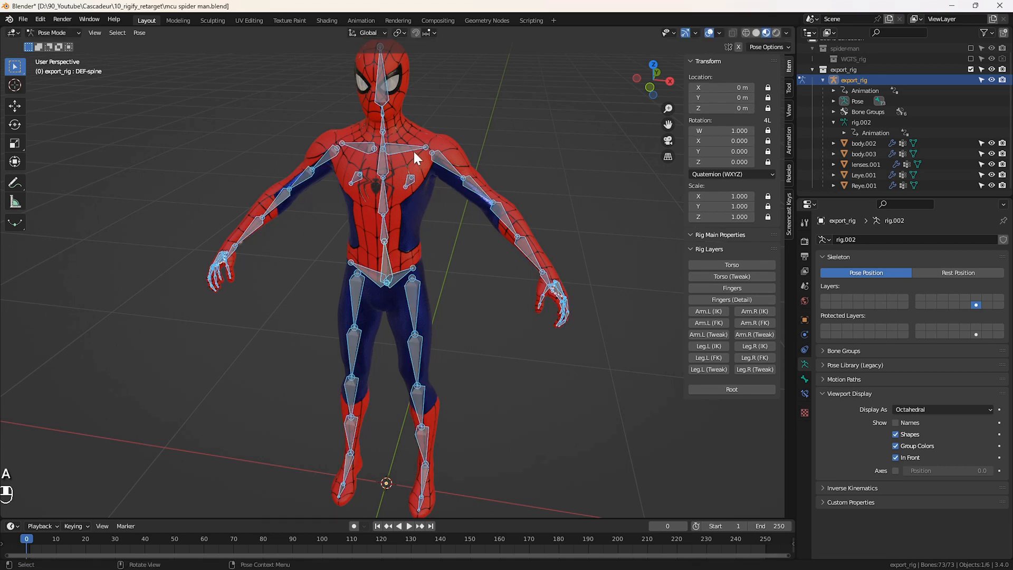
key(a)
shift+click(404, 144)
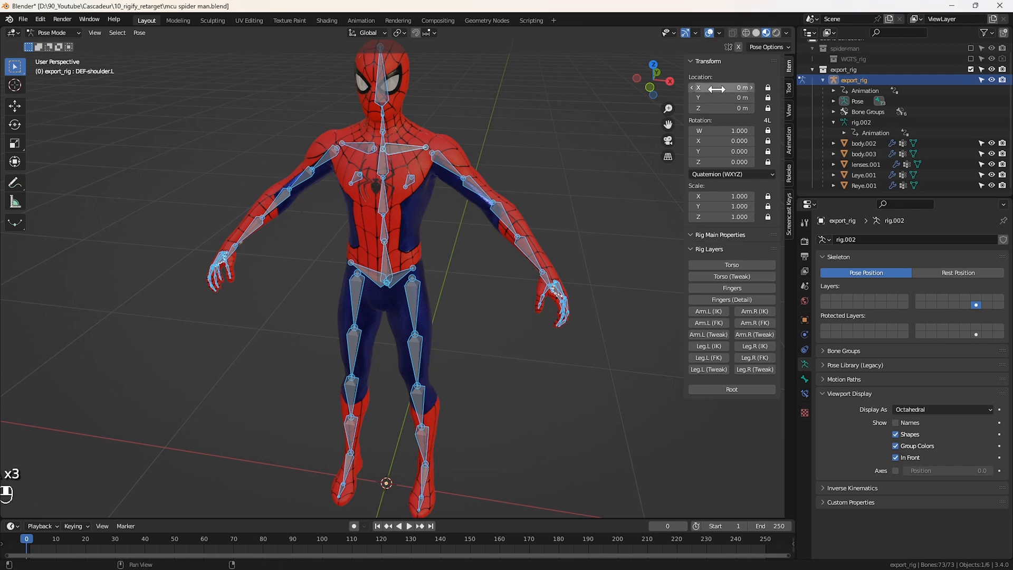
alt+click(767, 89)
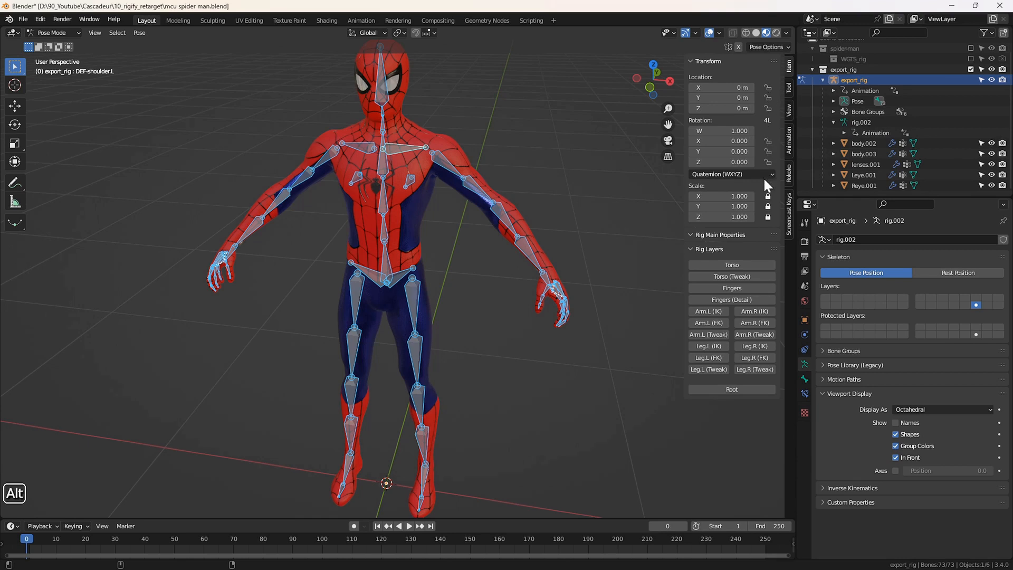
- Test-rotate the DEF-spine bone and undo the rotation
click(386, 263)
key(r)
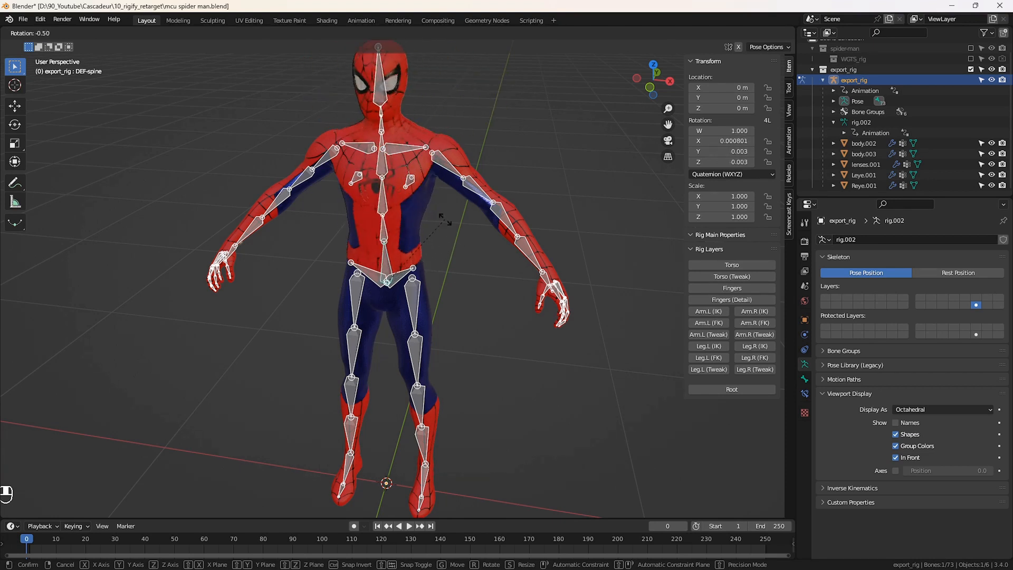
click(442, 223)
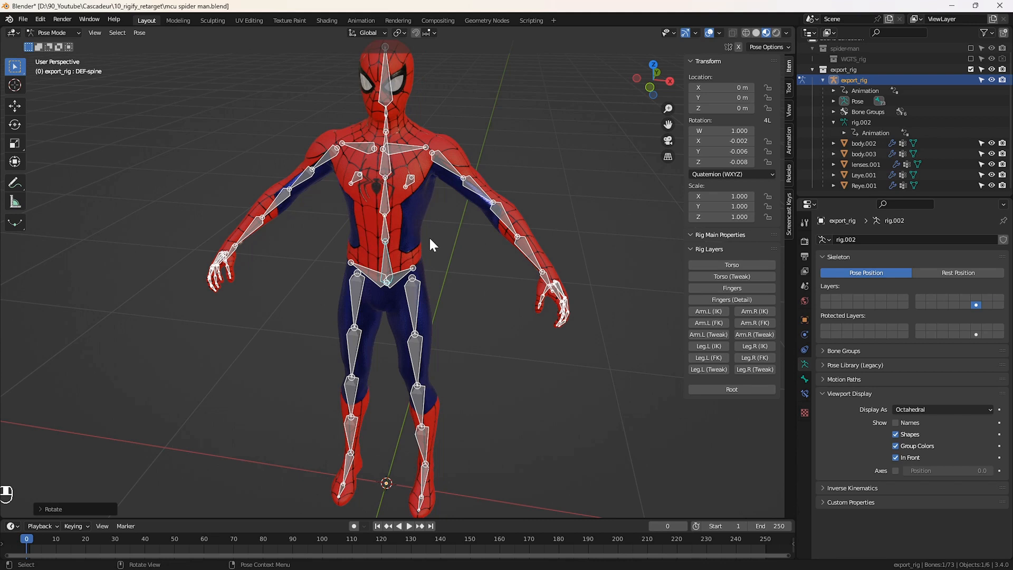
key(ctrl+z)
- Switch export_rig to Edit Mode and enable X-axis mirroring for bone edits
click(63, 33)
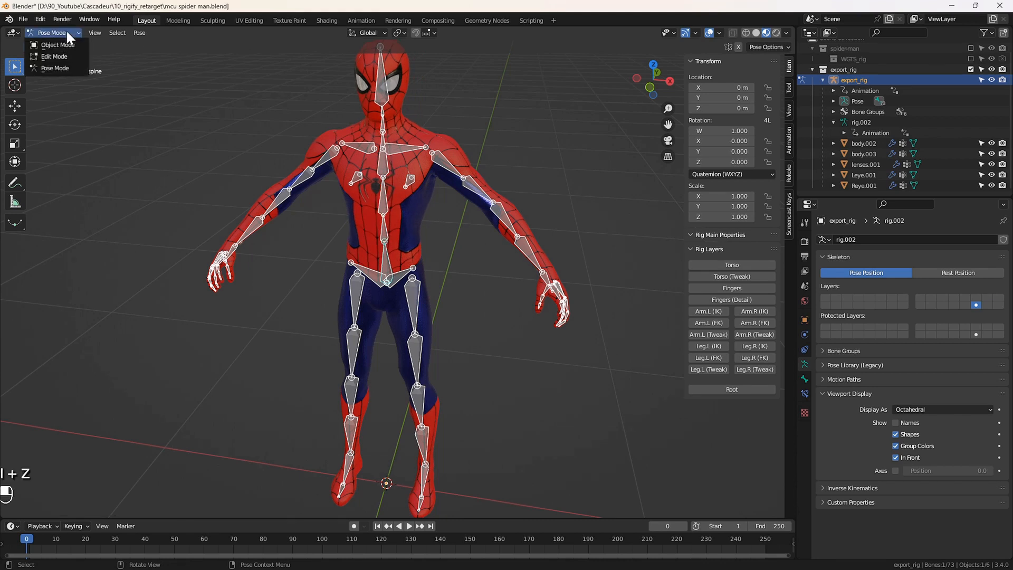
click(55, 55)
scroll(369, 159, up, 2)
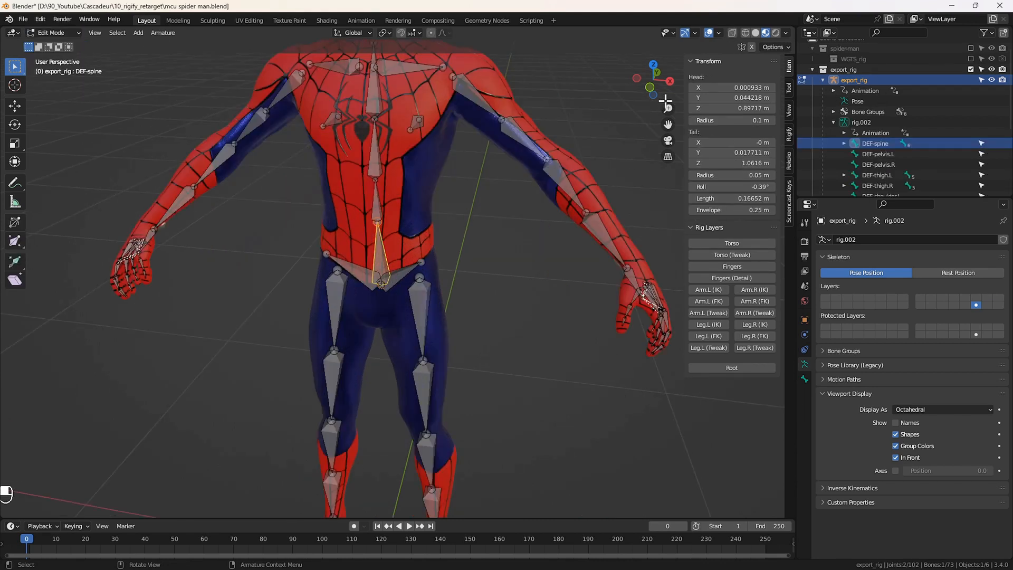
click(751, 46)
- Parent DEF-pelvis.L and DEF-thigh.L to DEF-spine with Keep Offset
key(shift)
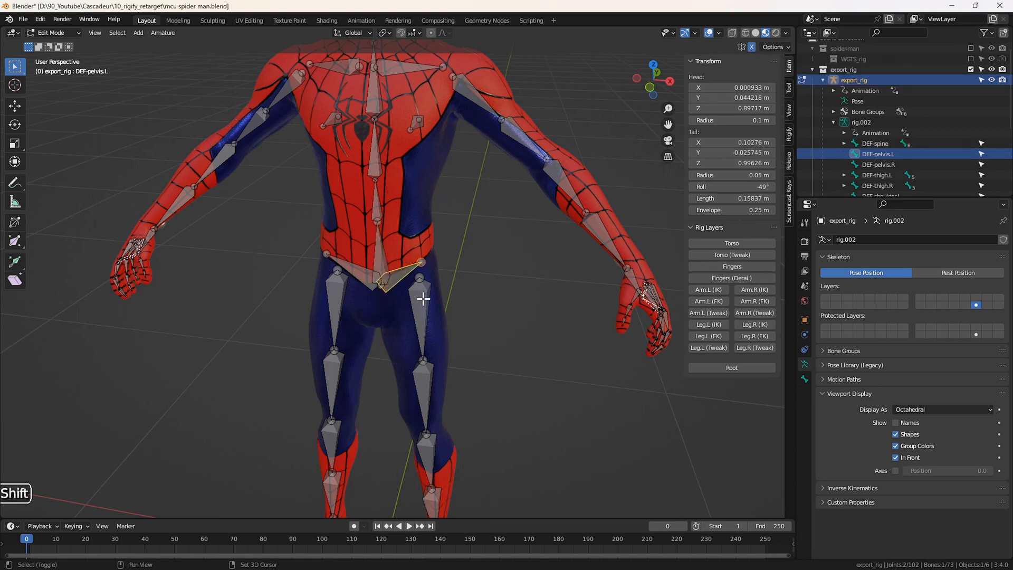
shift+click(423, 295)
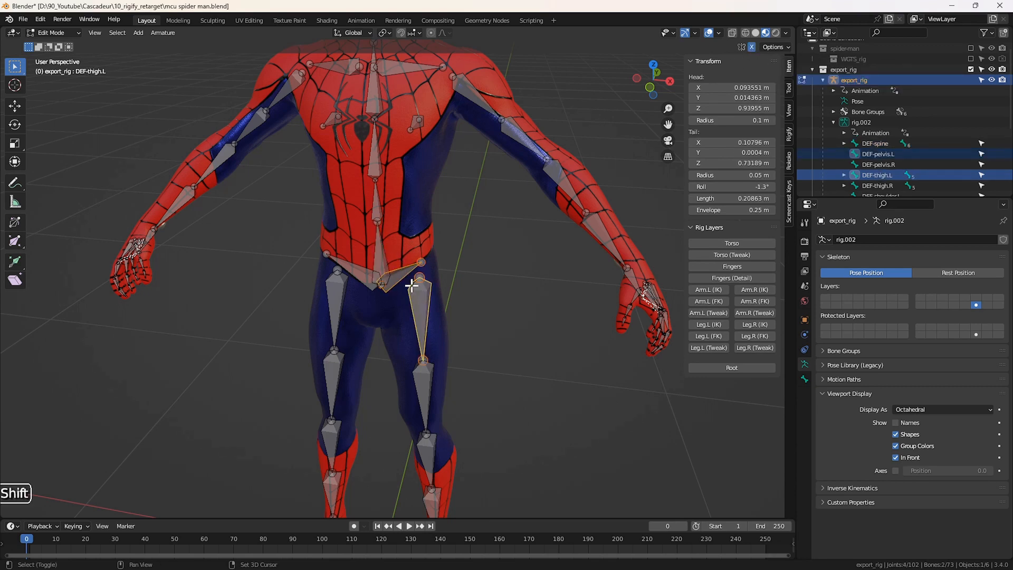
shift+click(377, 254)
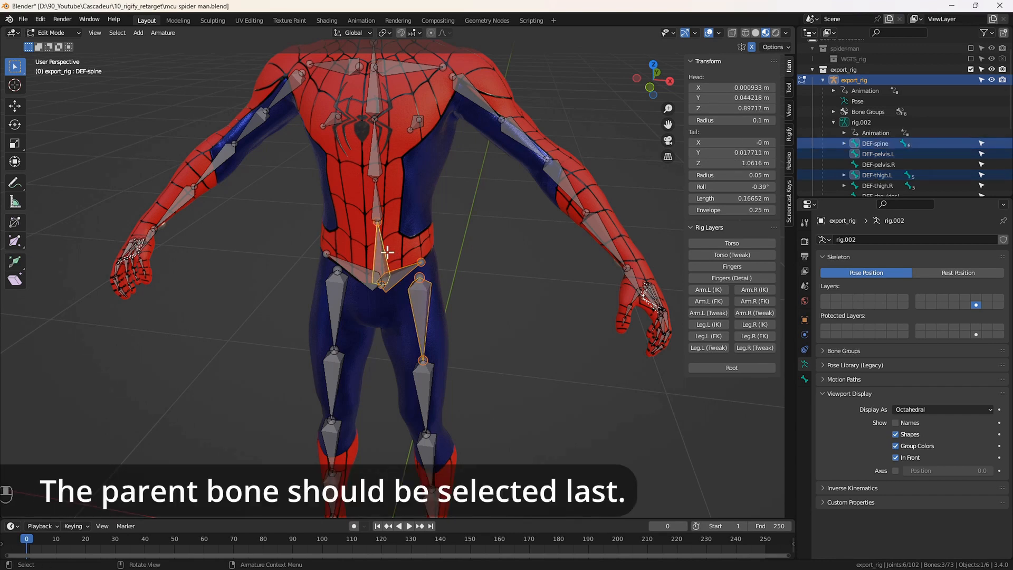
key(ctrl+p)
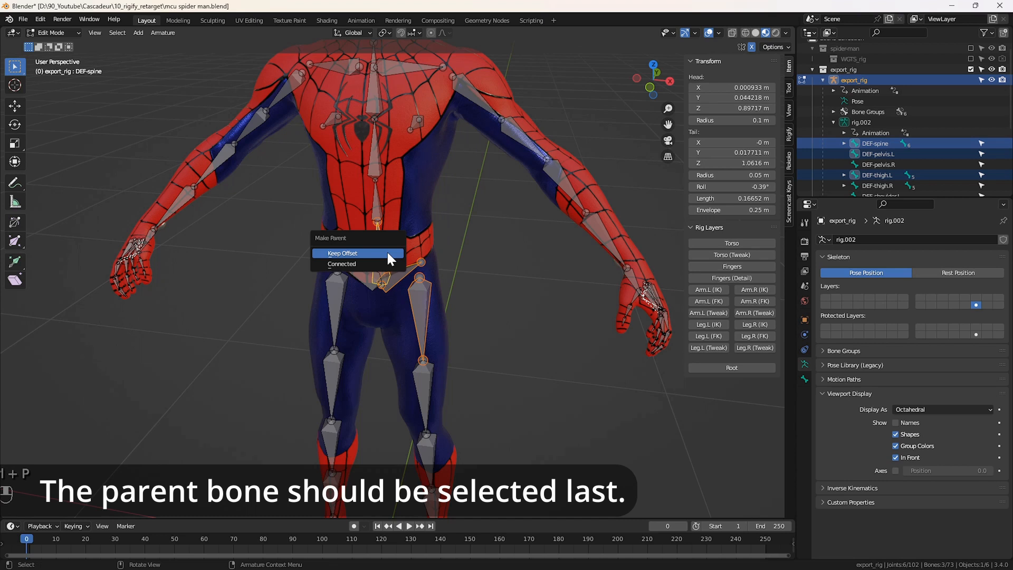
click(389, 253)
- Parent the DEF-shoulder.L bone and the left breast bone to DEF-spine.003 with Keep Offset
scroll(412, 245, down, 5)
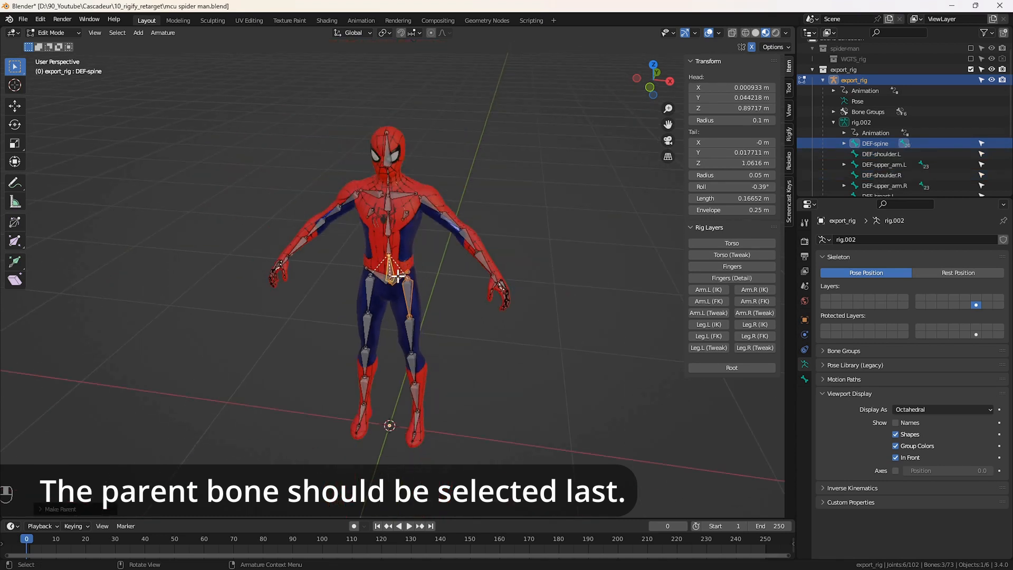
scroll(398, 272, up, 2)
scroll(385, 170, up, 3)
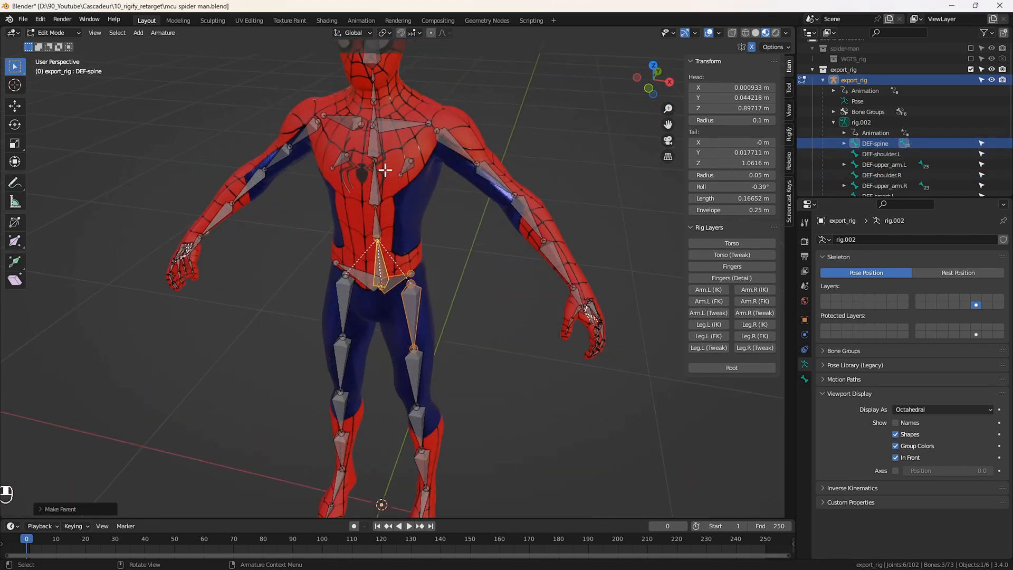
scroll(385, 171, up, 1)
shift+middle_drag(388, 161, 400, 243)
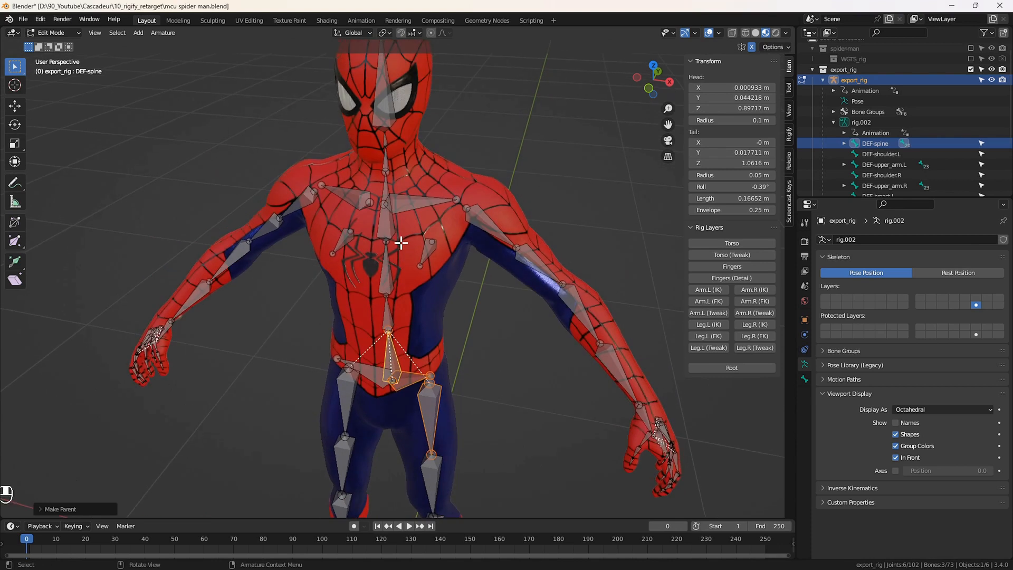
click(399, 207)
shift+click(429, 244)
shift+click(384, 226)
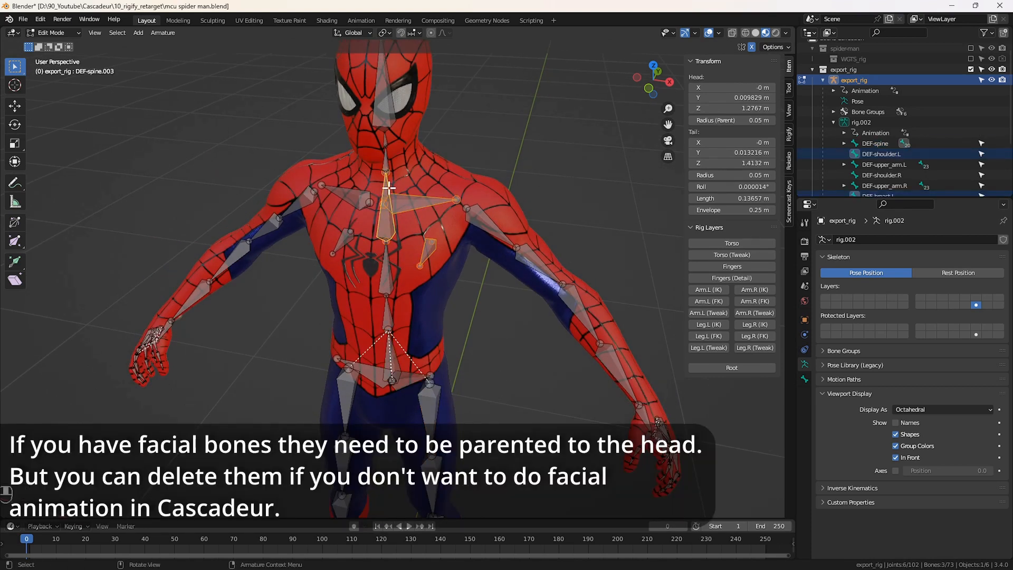
key(ctrl+p)
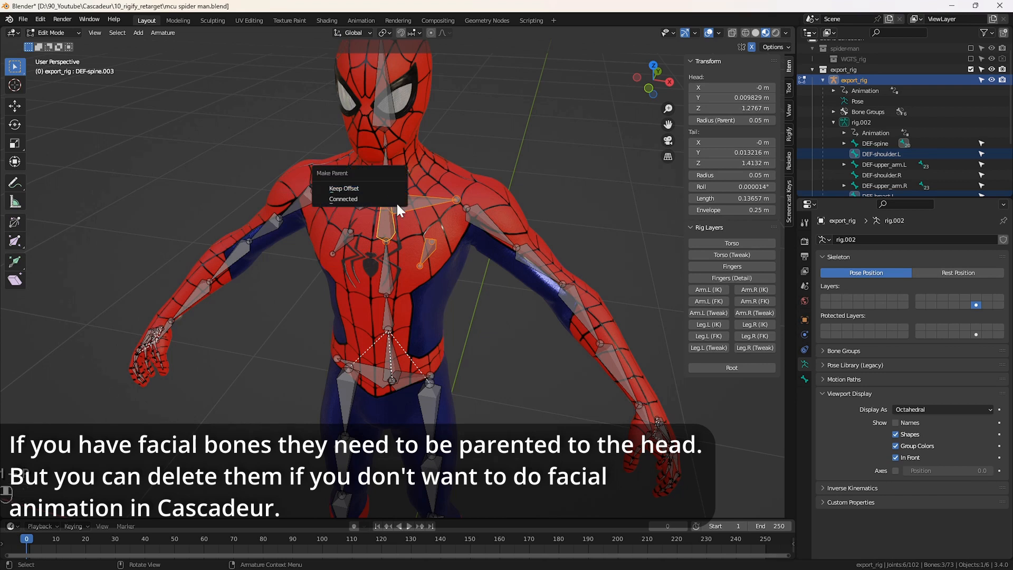
click(378, 188)
- Parent DEF-upper_arm.L to DEF-shoulder.L with Keep Offset
click(475, 220)
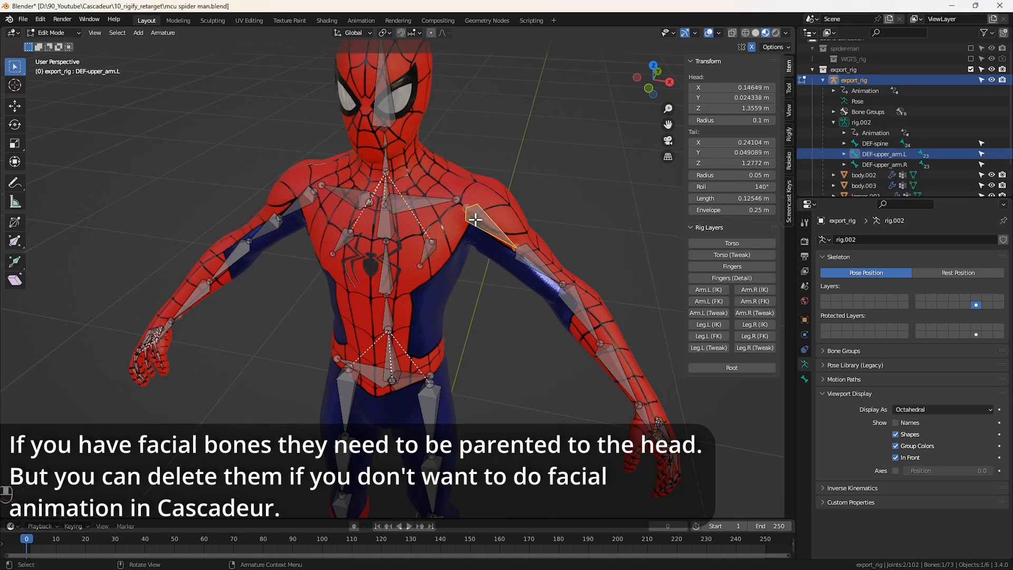
shift+click(428, 201)
key(ctrl+p)
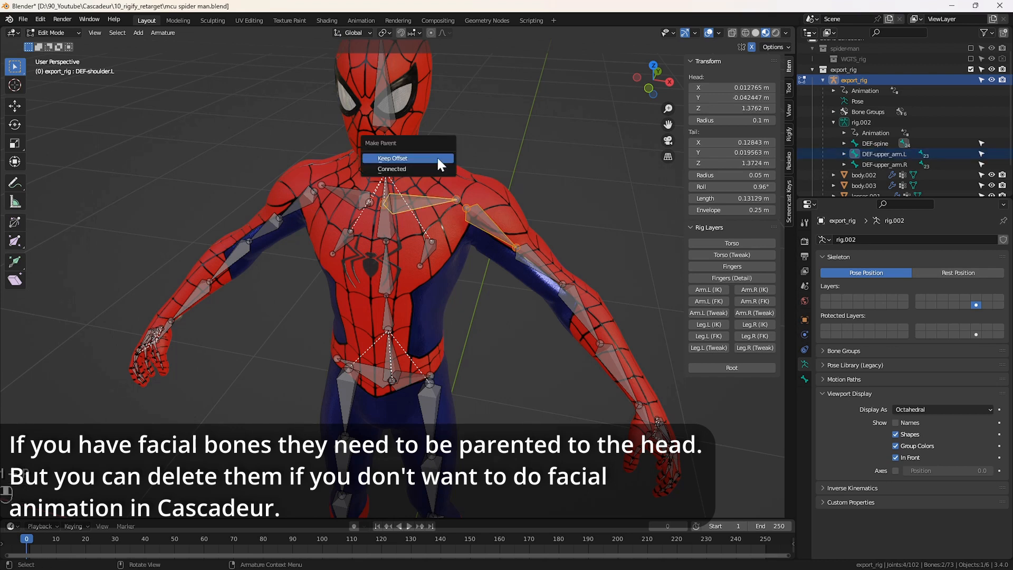
click(438, 165)
- Parent the left index finger's first bone, DEF-f_index.01.L, to DEF-palm.01.L with Keep Offset
middle_drag(520, 351, 474, 327)
scroll(537, 408, up, 2)
shift+middle_drag(521, 408, 404, 298)
click(431, 380)
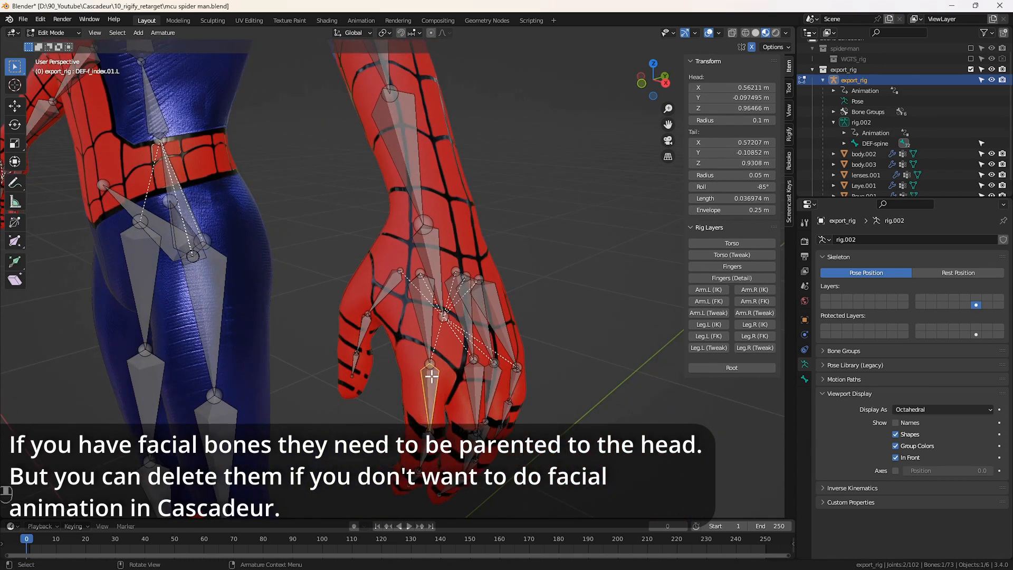
click(433, 285)
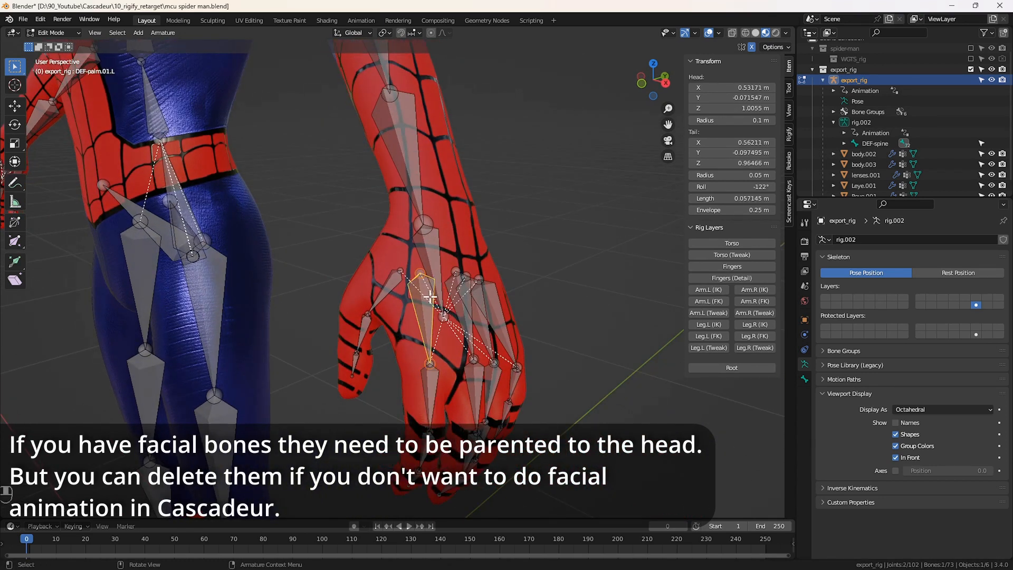
click(465, 298)
click(431, 389)
click(425, 321)
click(430, 384)
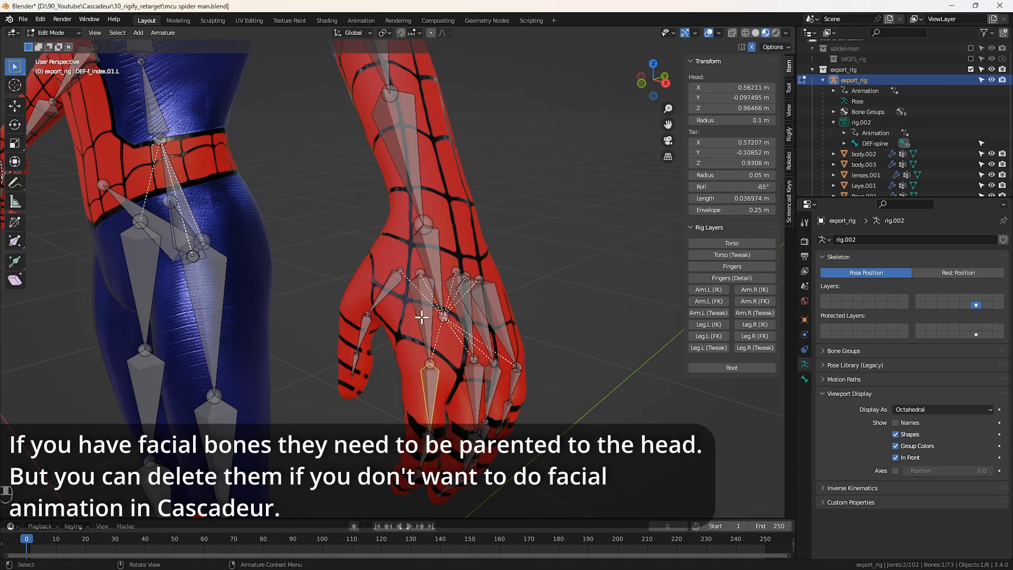
shift+click(421, 316)
key(ctrl+p)
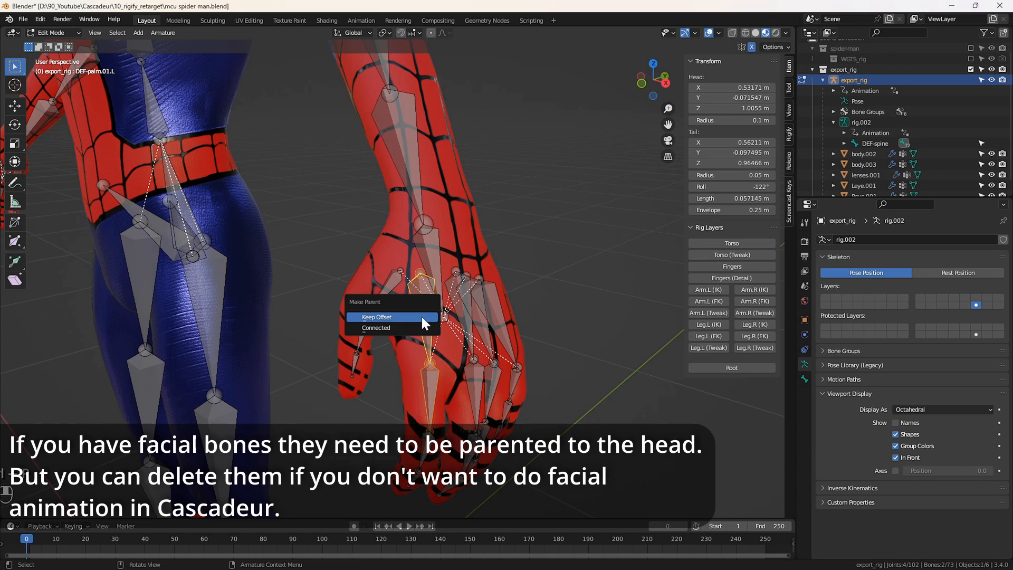
click(421, 317)
- Parent the first bones of the remaining left fingers to their matching palm bones with Keep Offset
click(473, 386)
shift+click(467, 306)
key(ctrl+p)
click(468, 305)
click(493, 379)
shift+click(486, 332)
key(ctrl+p)
click(486, 333)
- Test the re-parented bone hierarchy in Pose Mode by trial-rotating DEF-spine and the left thigh bone, cancelling each rotation
click(52, 32)
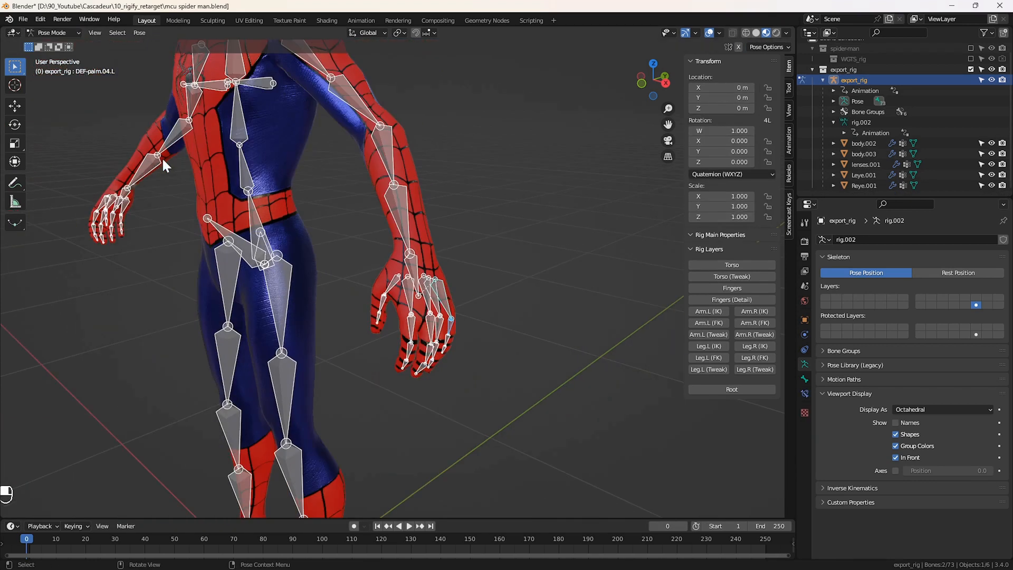
scroll(206, 198, up, 2)
click(276, 232)
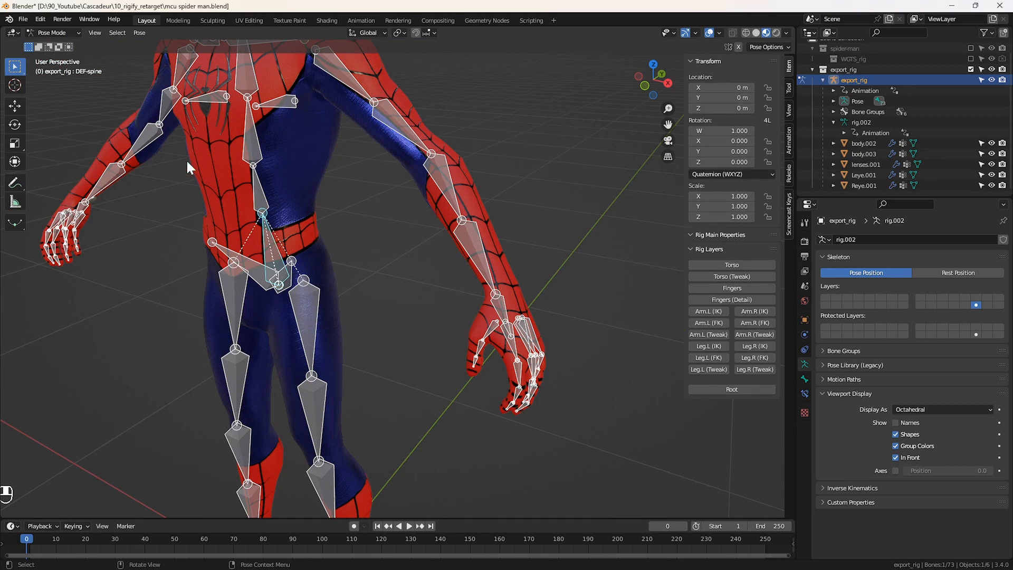
key(r)
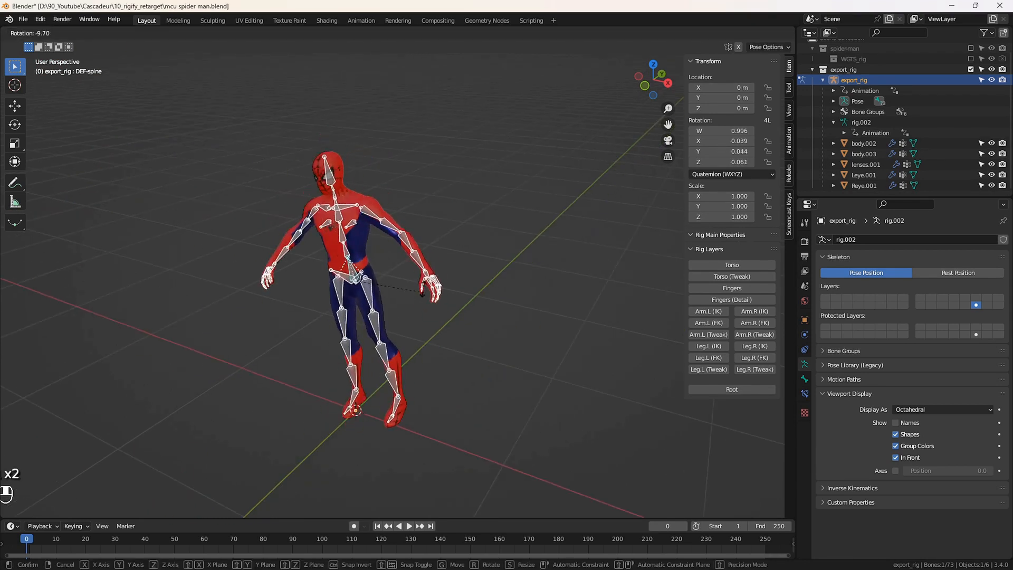
right_click(324, 250)
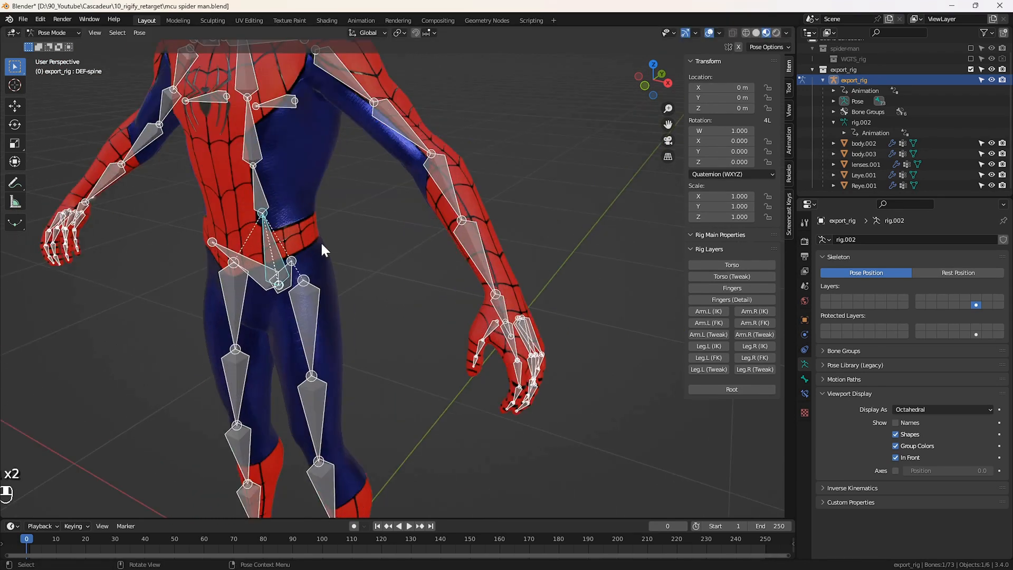
click(310, 298)
key(r)
right_click(345, 351)
- Return to Object Mode and select all objects in the export_rig collection
scroll(401, 333, down, 4)
scroll(338, 157, up, 2)
middle_drag(338, 164, 362, 233)
click(74, 32)
click(76, 45)
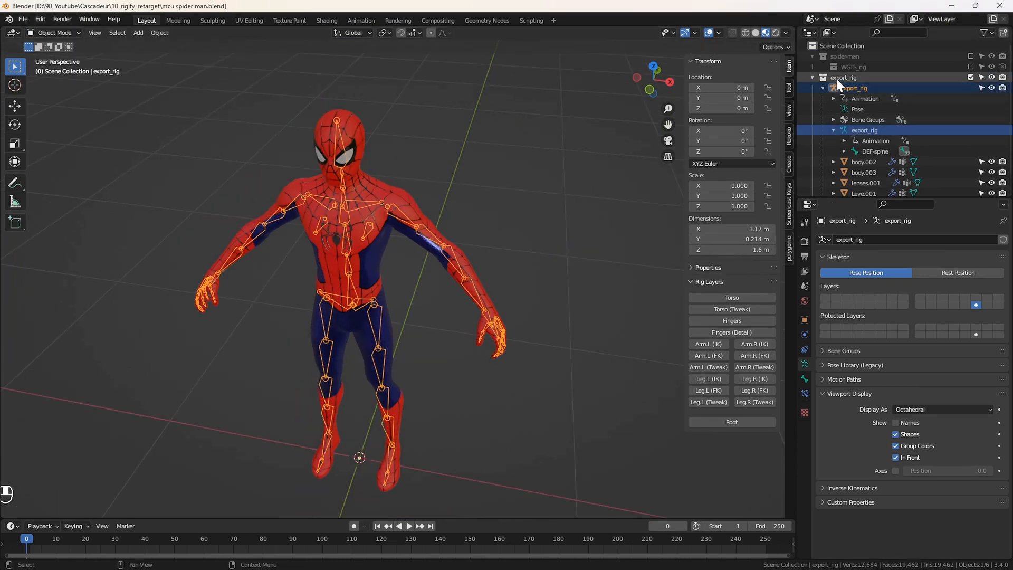
right_click(836, 78)
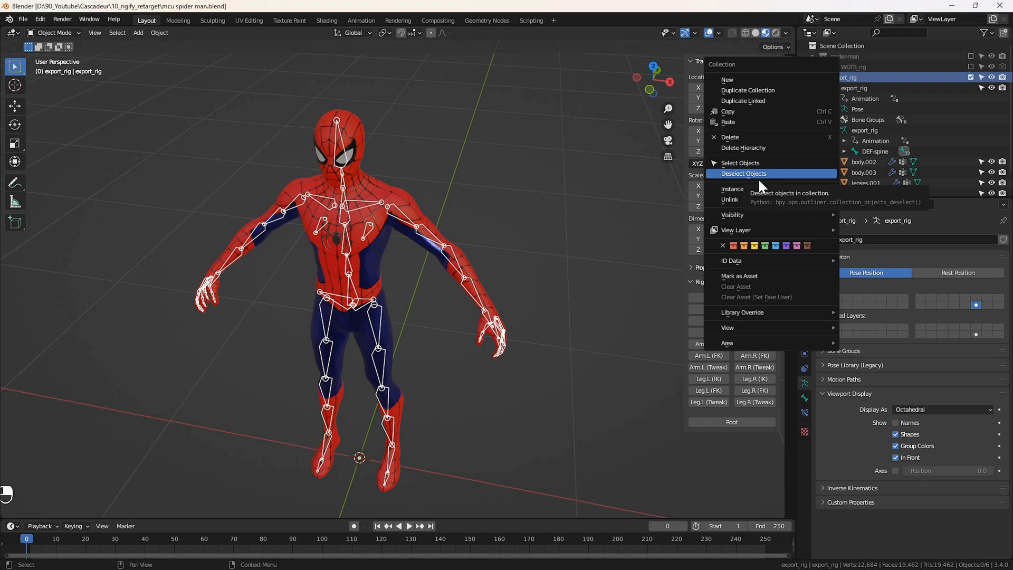
click(747, 163)
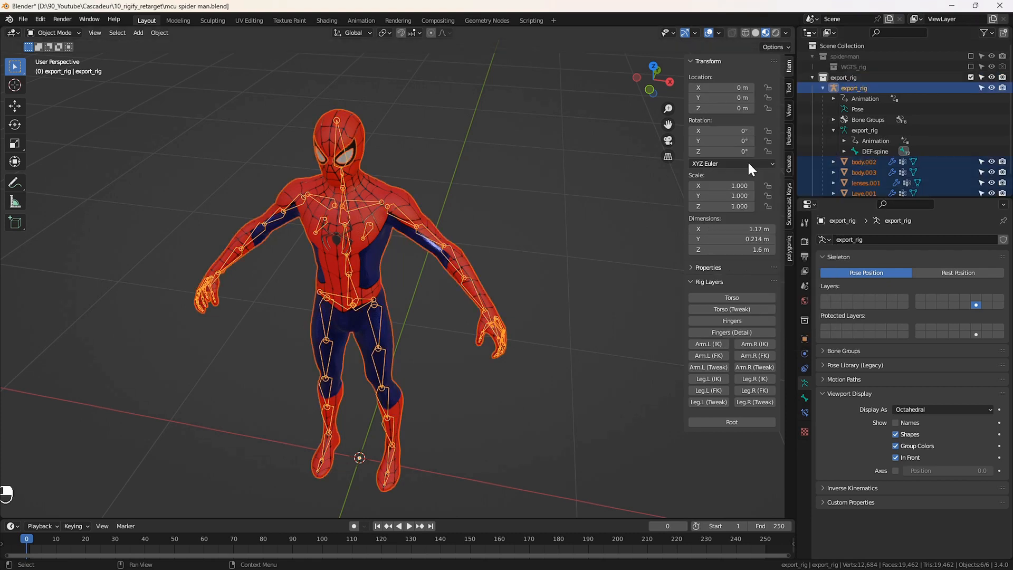
- Start an FBX export and restrict the object types to Armature and Mesh
click(23, 19)
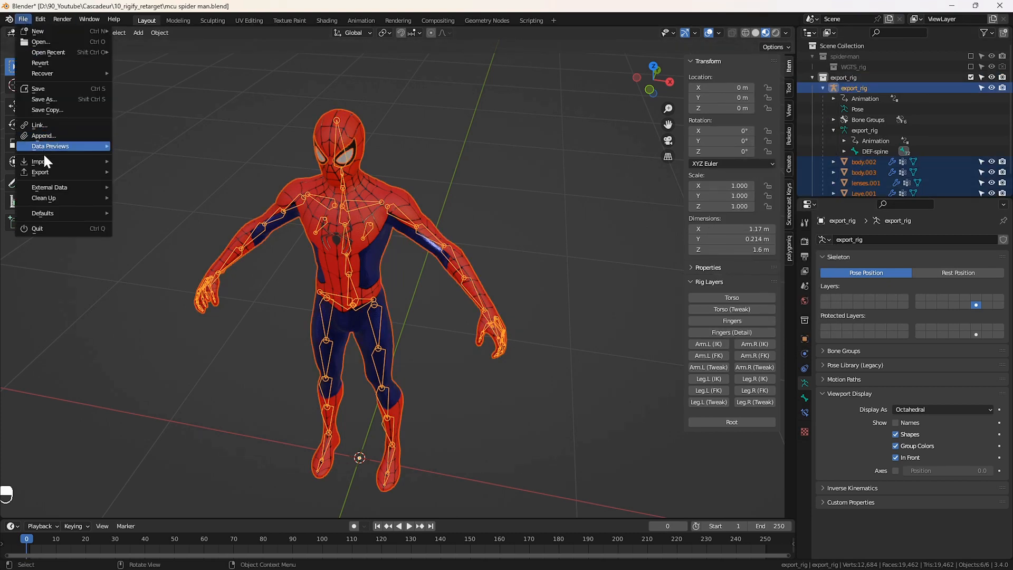
mouse_move(58, 172)
click(151, 265)
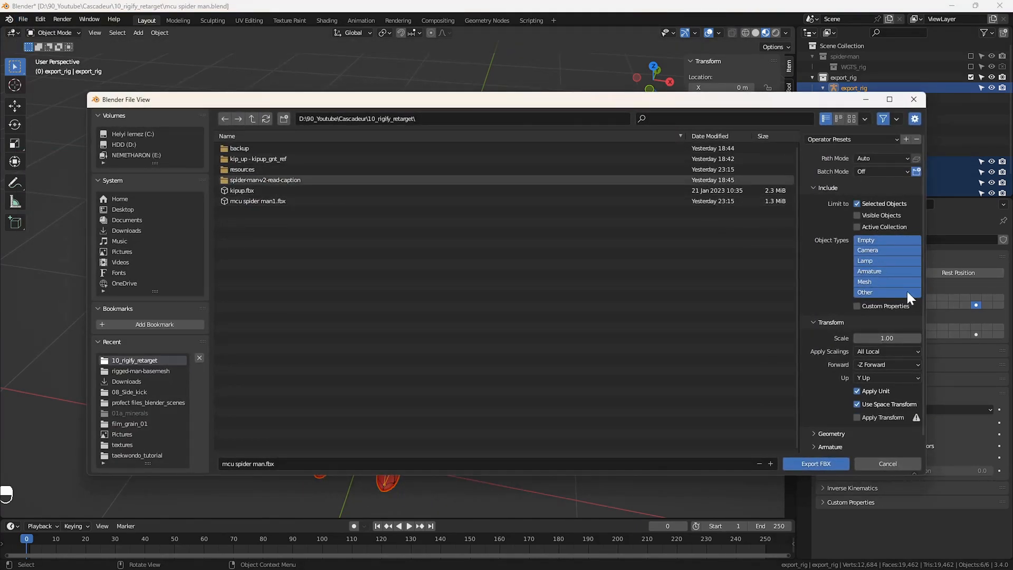
click(886, 270)
shift+click(880, 280)
- Export the FBX as mcu_spider_man.fbx with Bake Animation and Only Deform Bones turned off, and save the Blender file
scroll(876, 276, down, 1)
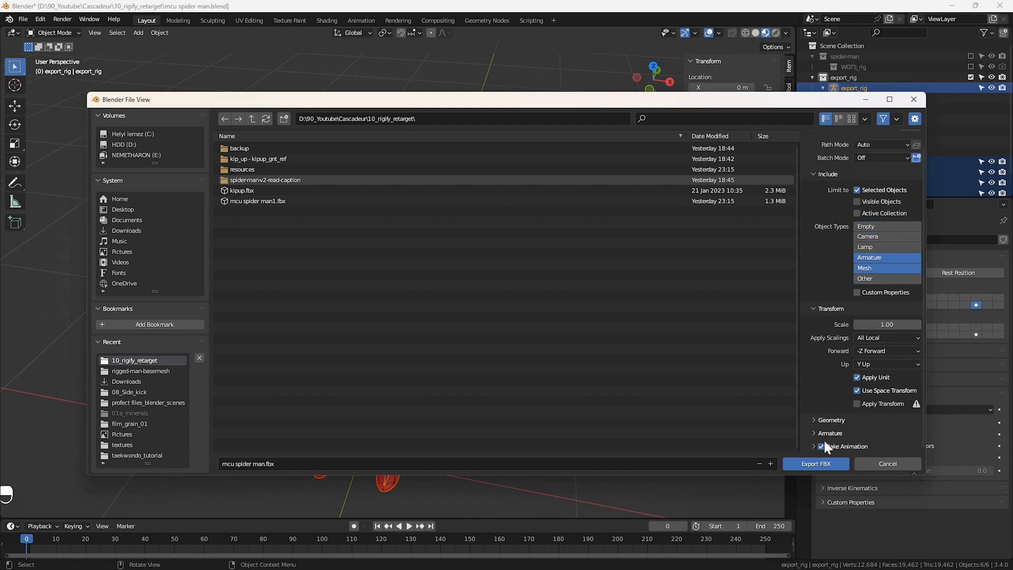
click(811, 430)
scroll(812, 366, down, 3)
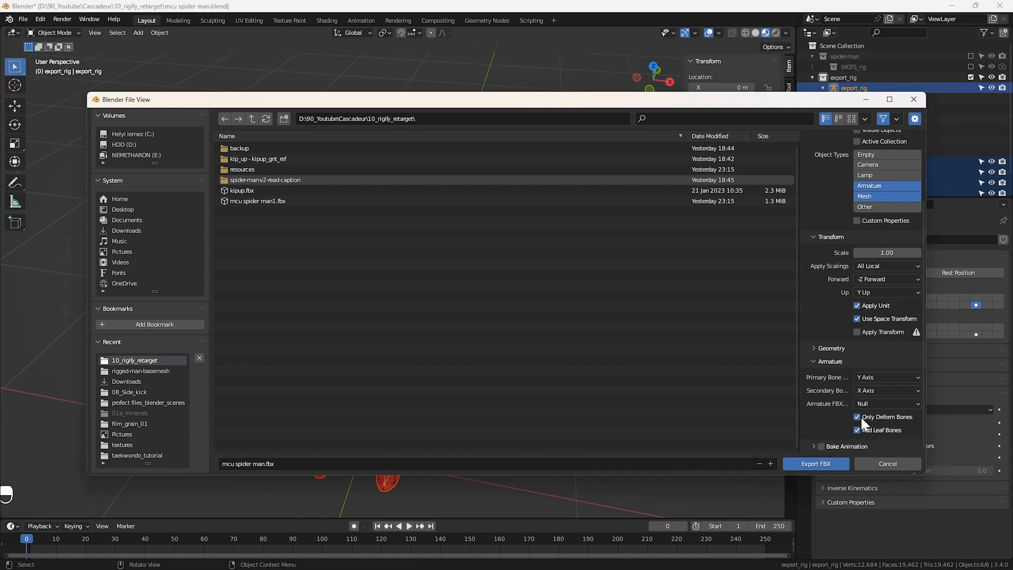
drag(727, 103, 680, 158)
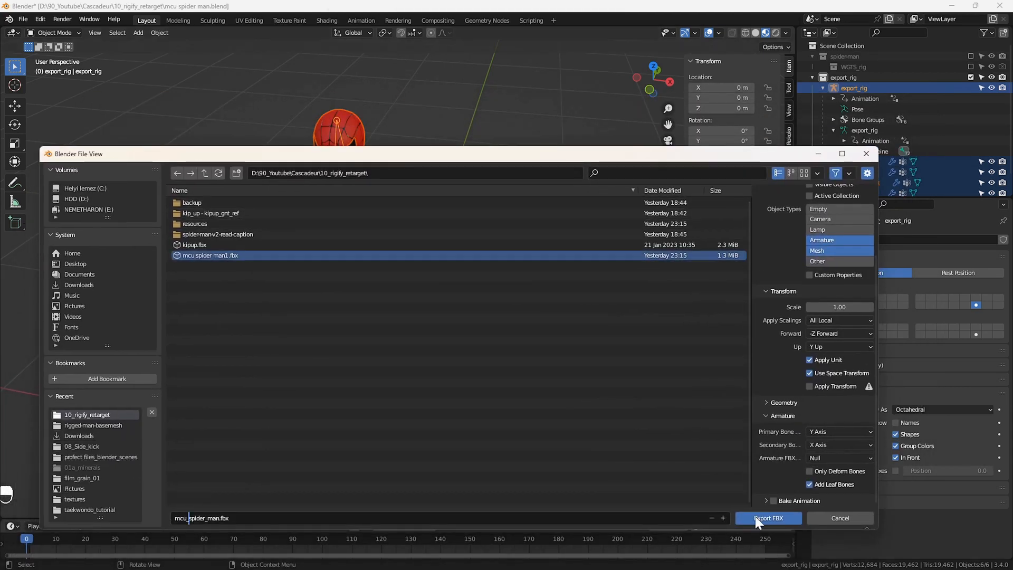
click(768, 518)
key(ctrl+s)
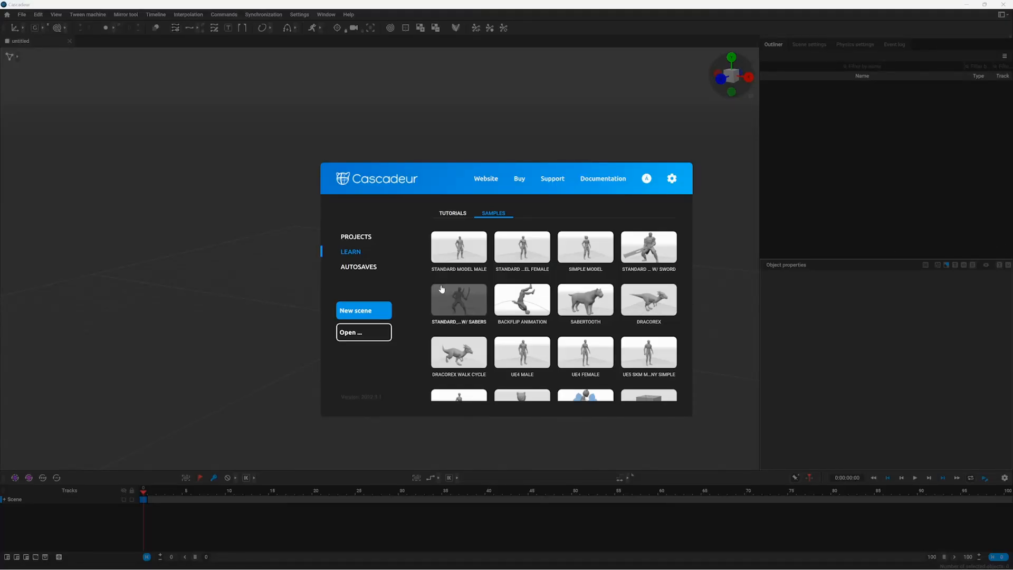
- Switch to Cascadeur and import the mcu_spider_man.fbx model into a new scene
click(366, 310)
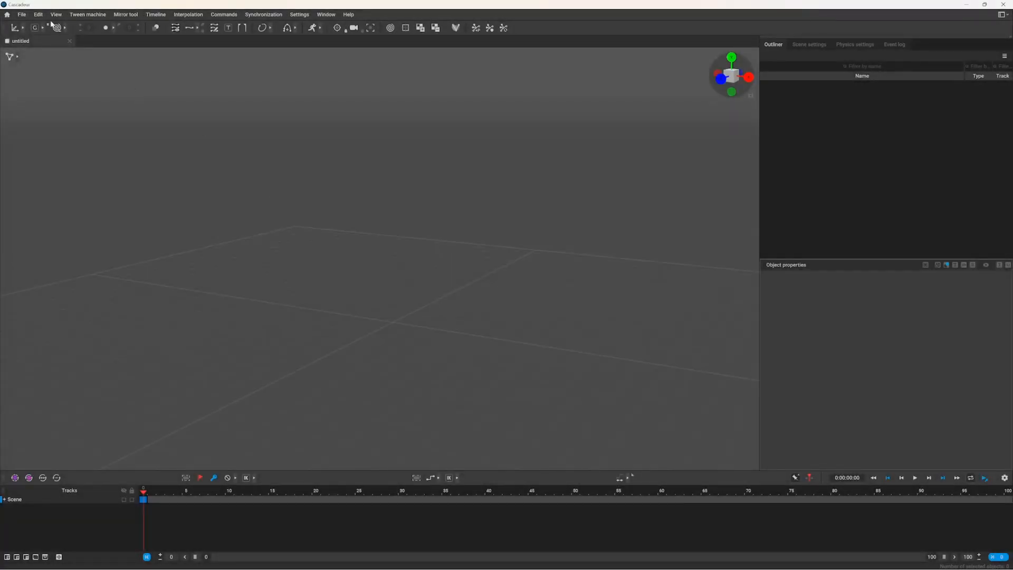
click(22, 15)
mouse_move(80, 93)
click(147, 117)
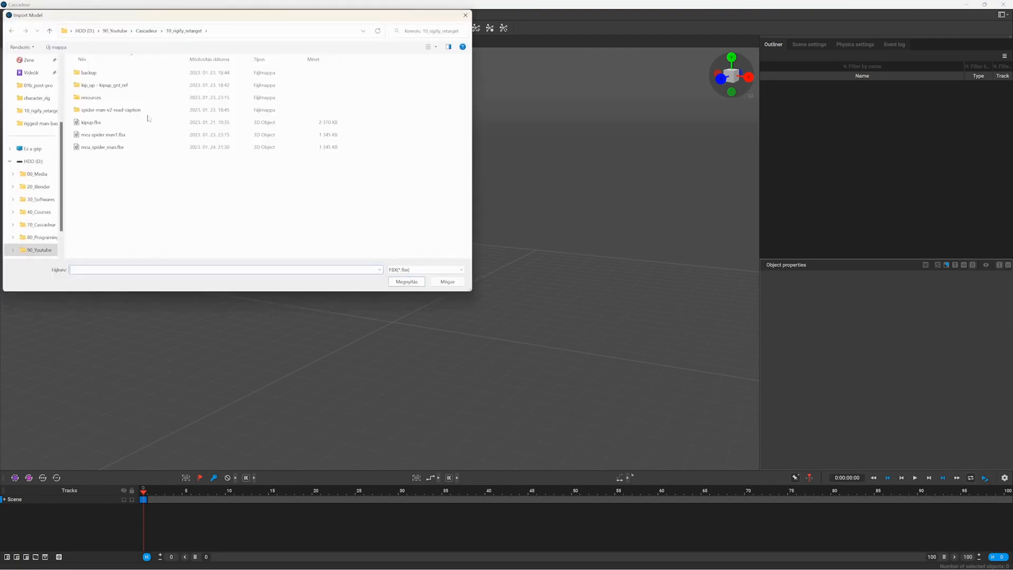
double_click(104, 147)
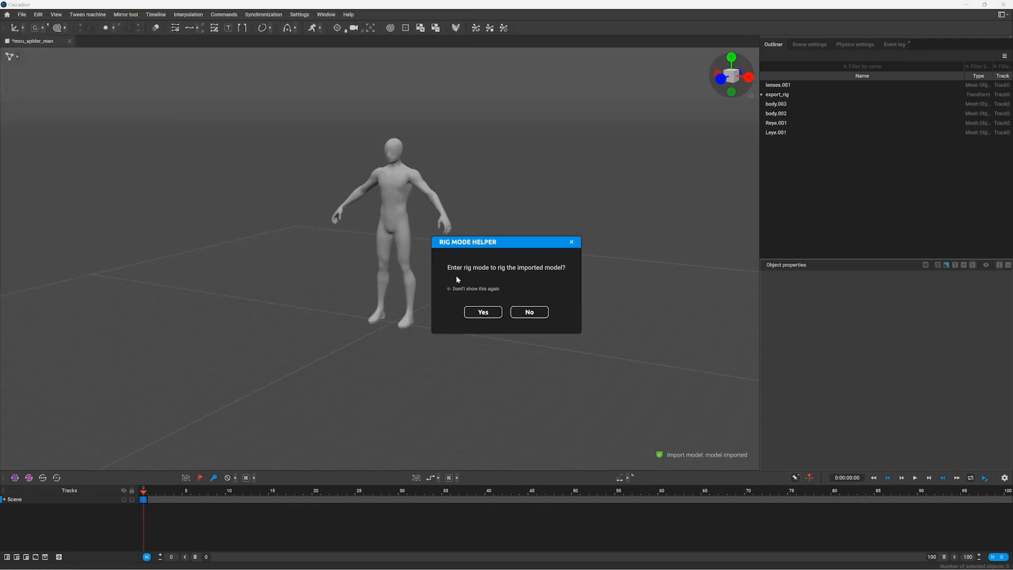
- Enter rig mode for the imported model and launch the Quick Rigging Tool
click(481, 312)
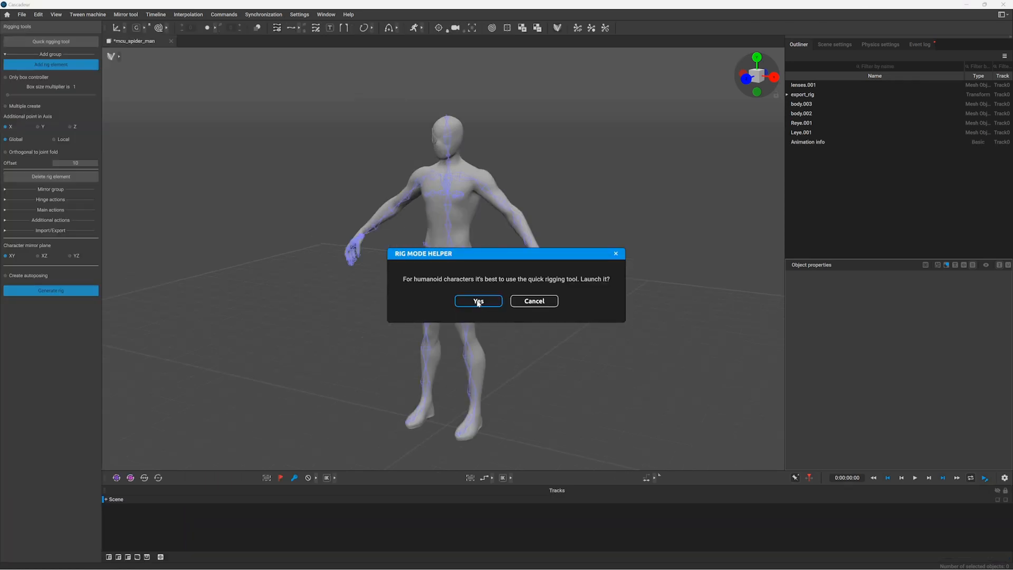
click(478, 301)
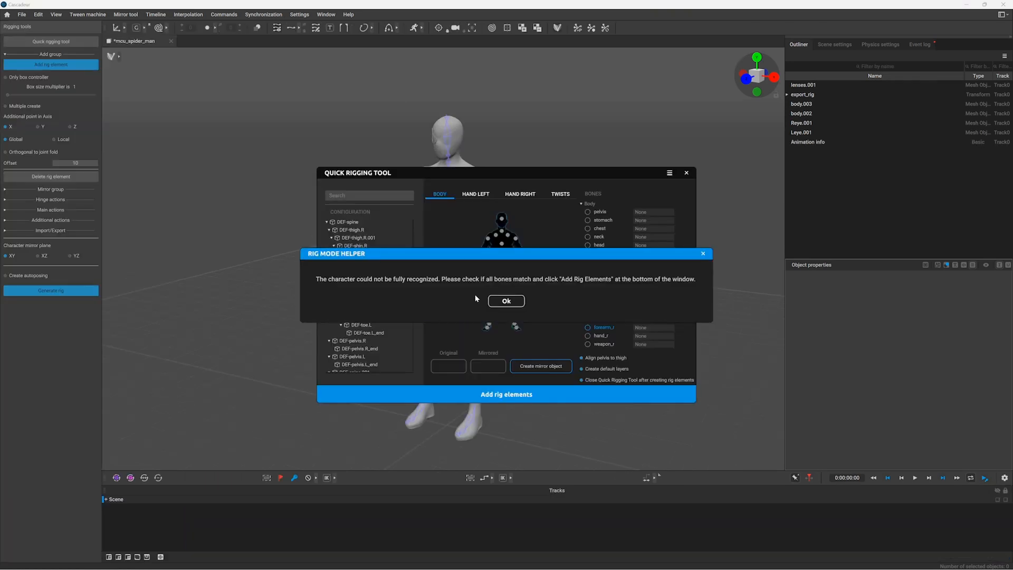
click(499, 303)
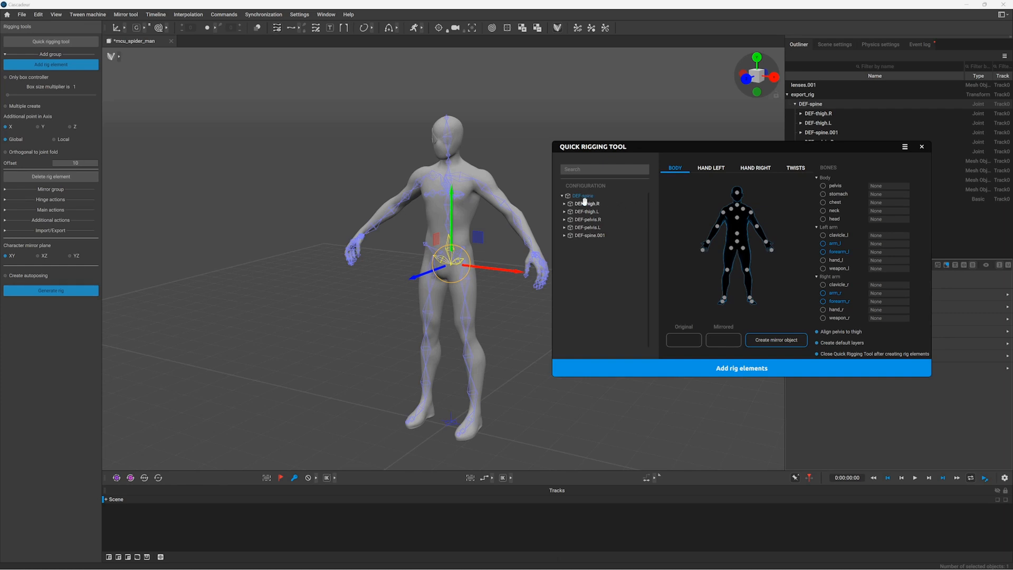
- Assign DEF-spine to the pelvis, DEF-spine.001 to the stomach and DEF-spine.002 to the chest
drag(583, 196, 737, 241)
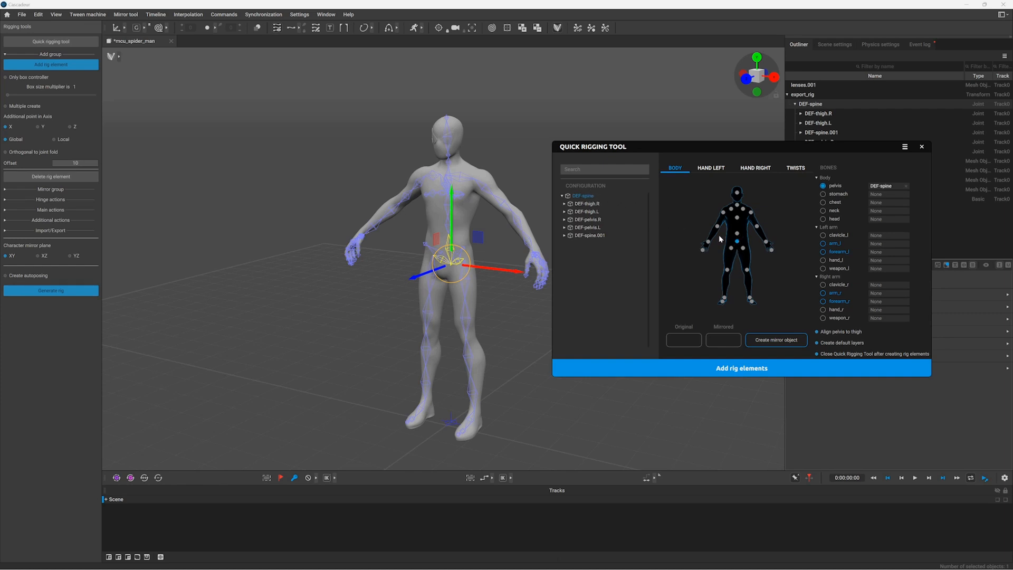
click(564, 235)
click(595, 236)
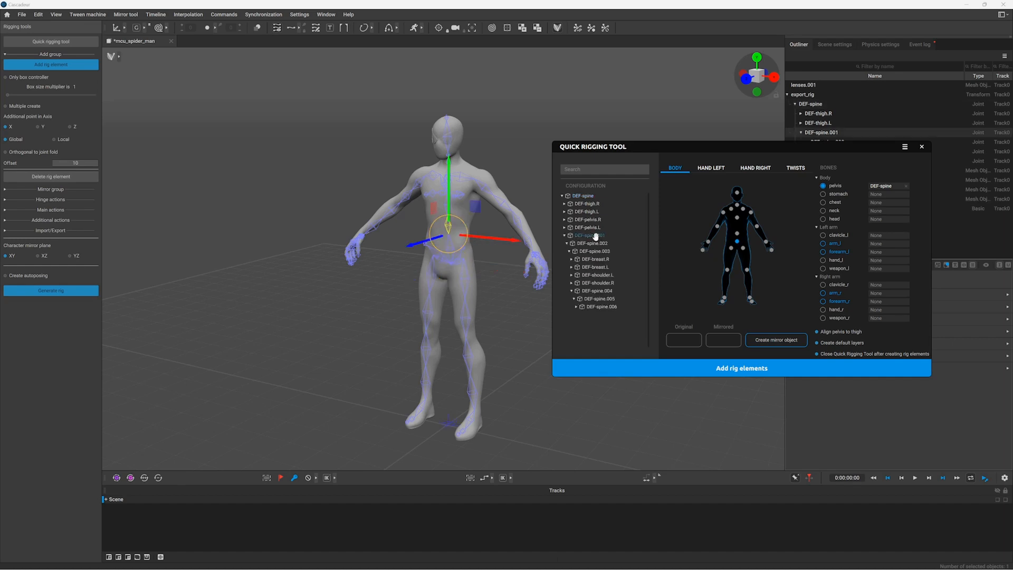
drag(595, 236, 737, 233)
click(602, 243)
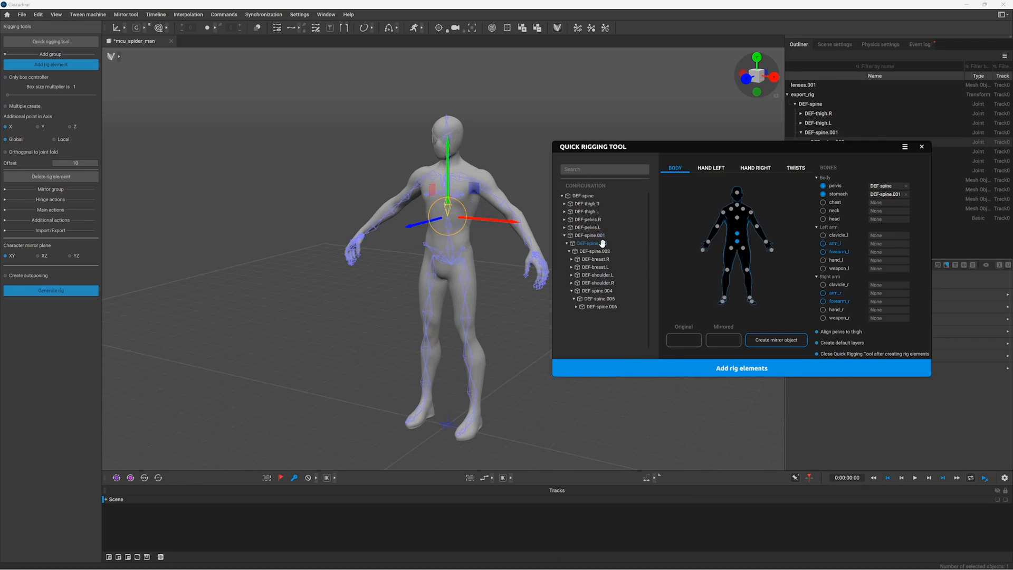
click(597, 251)
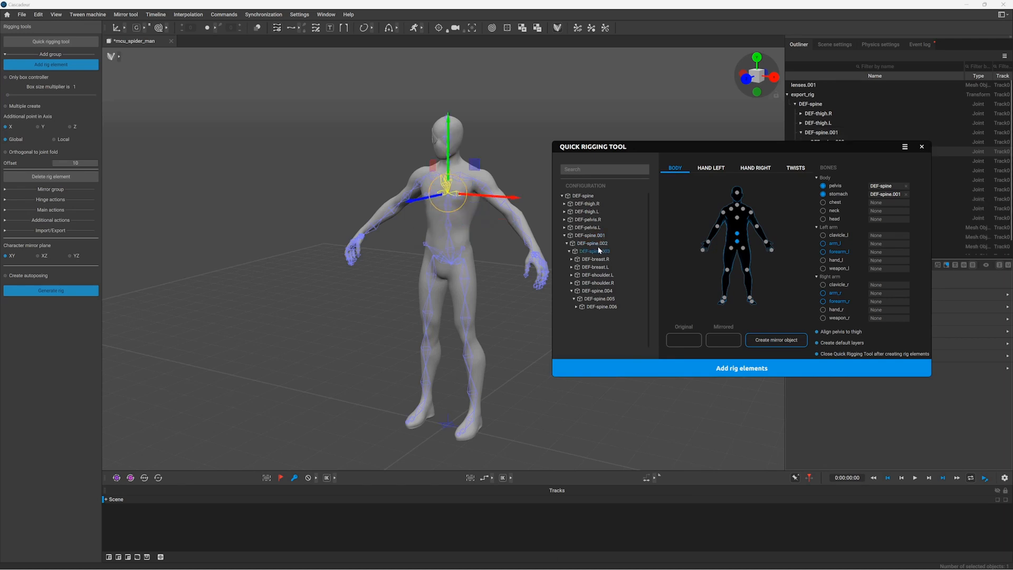
drag(593, 243, 740, 223)
- Assign DEF-spine.004 to the neck and DEF-spine.006 to the head
click(607, 291)
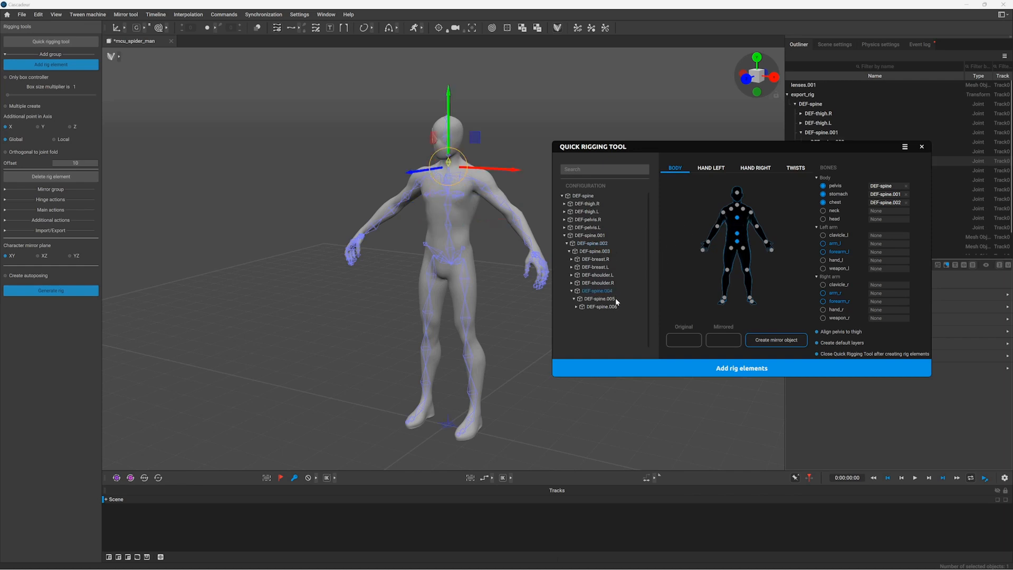
click(611, 299)
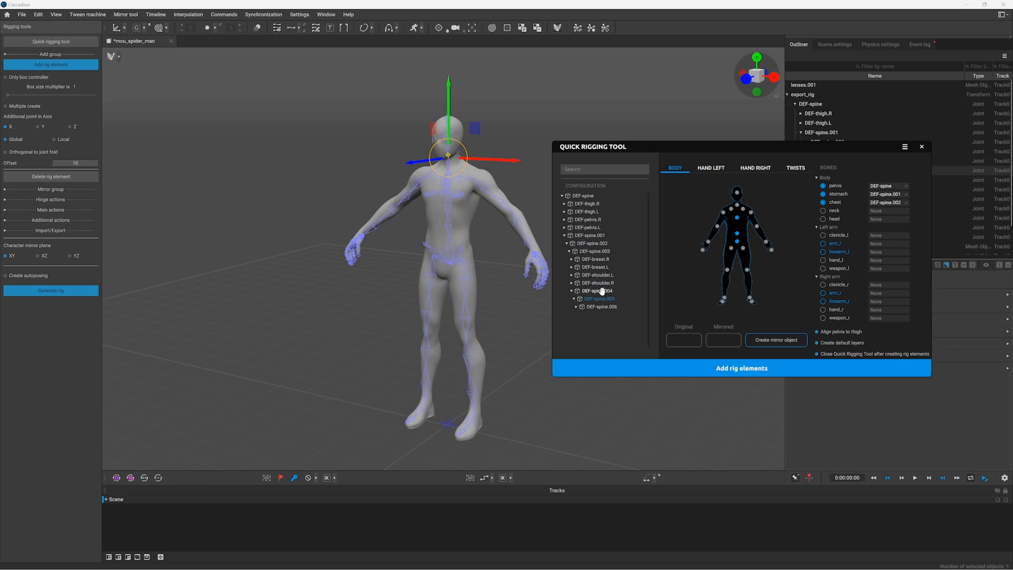
click(602, 291)
click(739, 206)
click(612, 307)
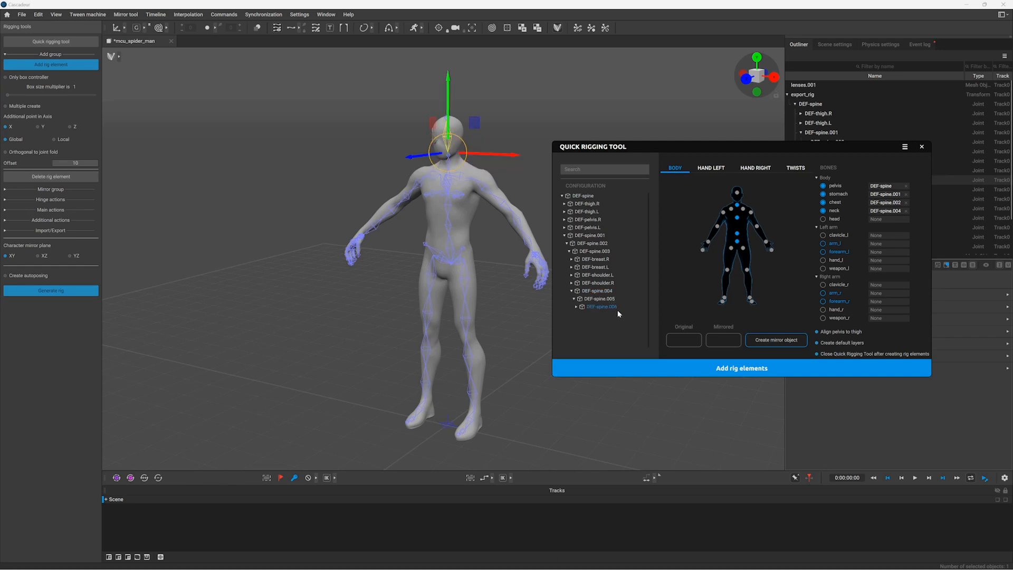
click(737, 191)
- Expand the right arm's bone chain and assign DEF-shoulder.R to clavicle_r and DEF-upper_arm.R to arm_r
click(571, 283)
click(574, 291)
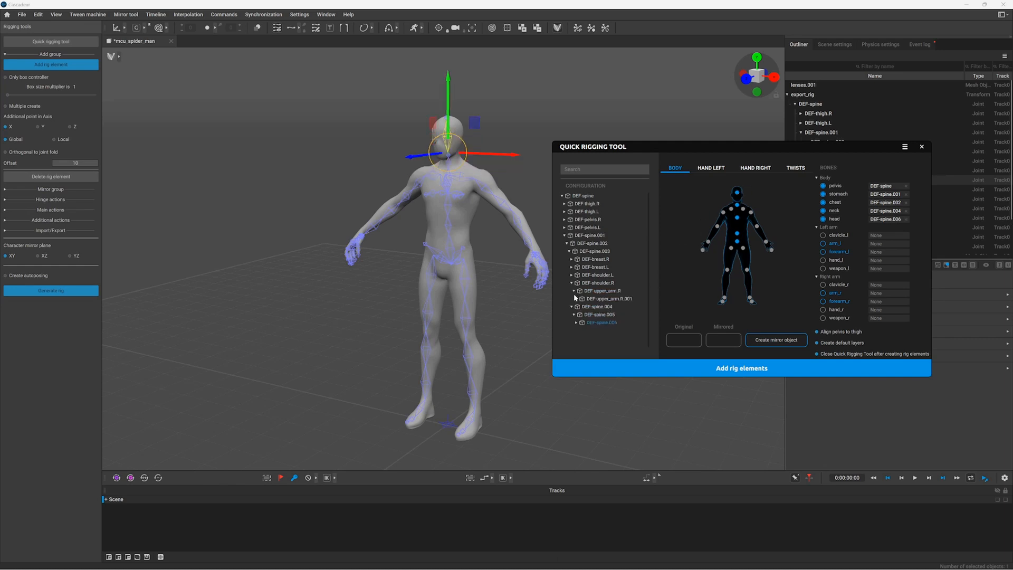
click(577, 299)
click(578, 307)
click(582, 315)
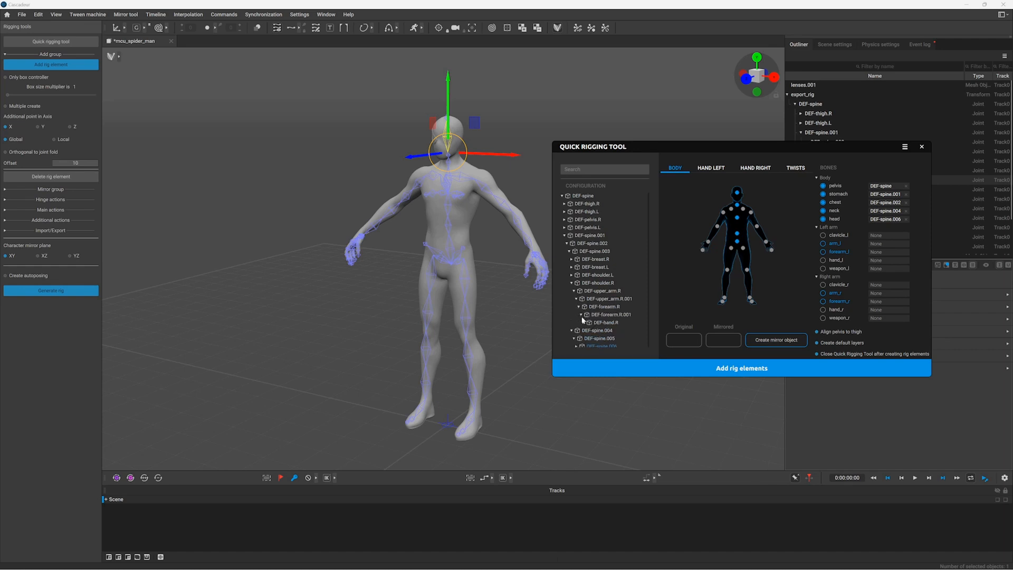
click(600, 284)
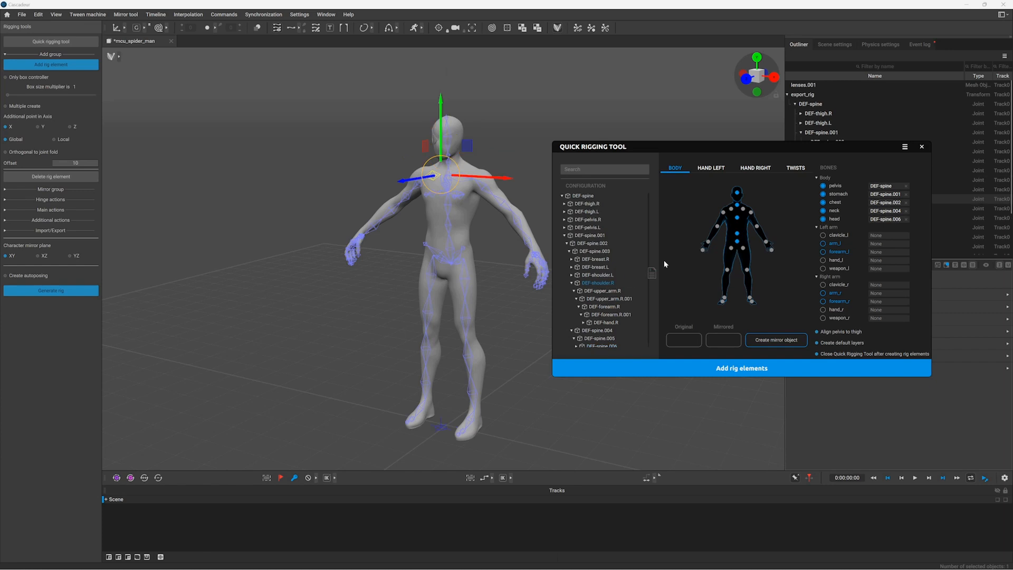
click(732, 209)
click(607, 292)
click(722, 214)
- Assign DEF-forearm.R to forearm_r and DEF-hand.R to hand_r
click(606, 307)
click(718, 230)
click(614, 321)
click(711, 242)
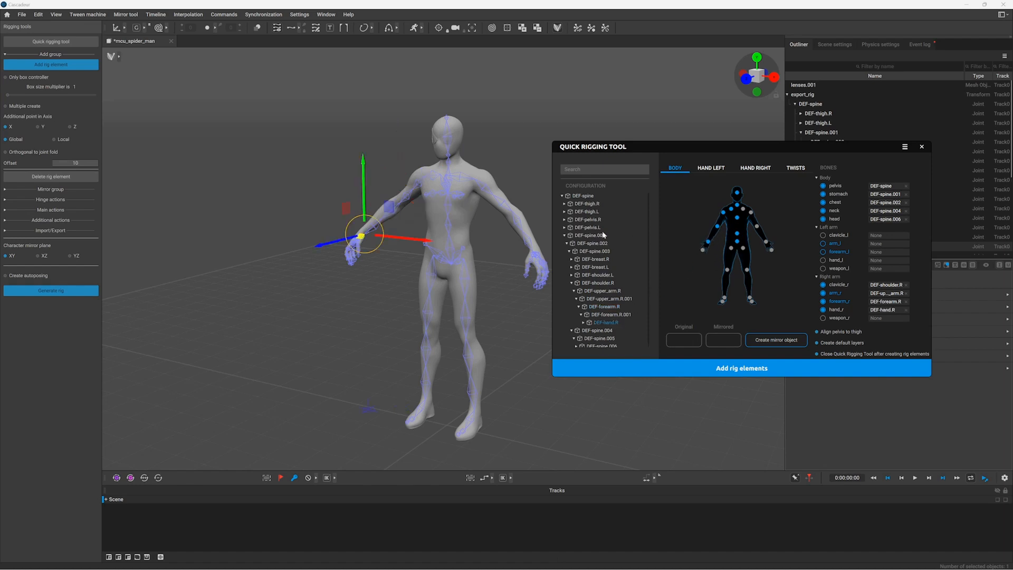
- Assign the right leg bones DEF-toe.R, DEF-foot.R, DEF-shin.R and DEF-thigh.R to the matching toe, foot, calf and thigh points
click(564, 204)
click(596, 243)
drag(722, 301, 722, 301)
drag(596, 236, 704, 255)
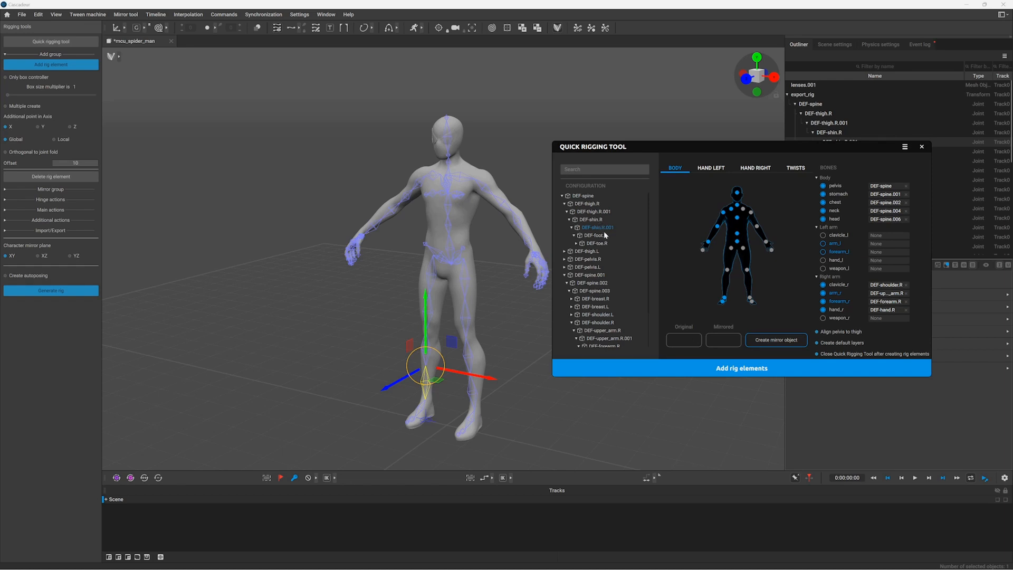
drag(596, 220, 734, 215)
drag(733, 266, 727, 272)
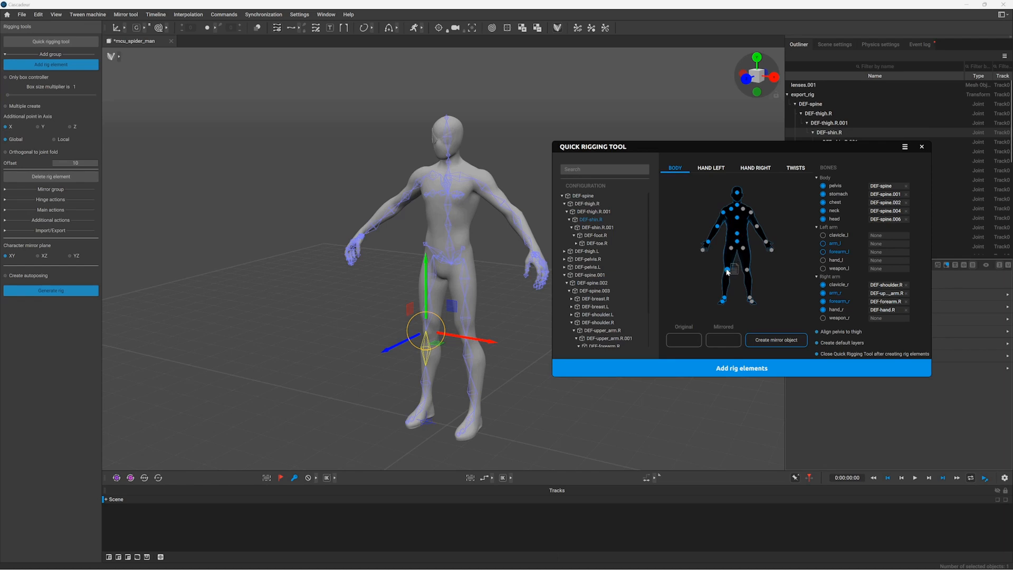
drag(580, 204, 730, 252)
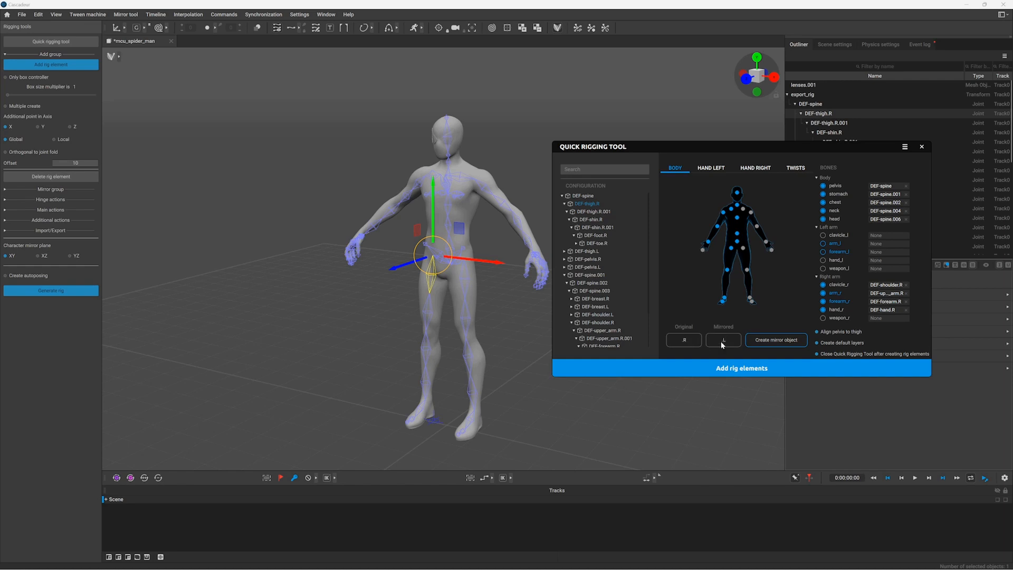
- Mirror the right-side bone assignments to the left side, using .R as the original suffix and .L as the mirrored one
click(776, 339)
scroll(884, 285, down, 3)
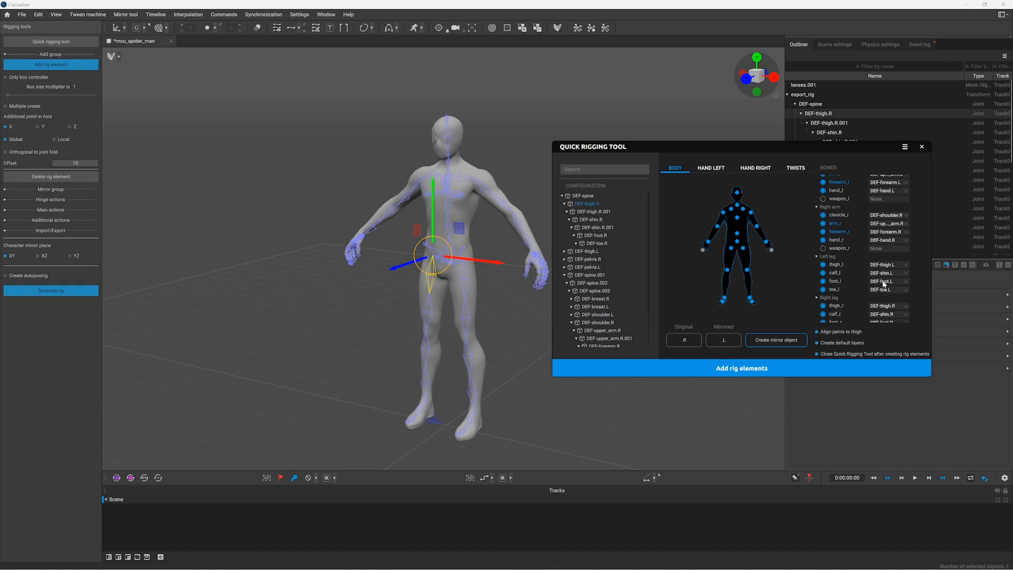
- Assign the right thigh, calf, arm and forearm twist points to the matching DEF .R.001 bones and mirror them to the left side
click(795, 168)
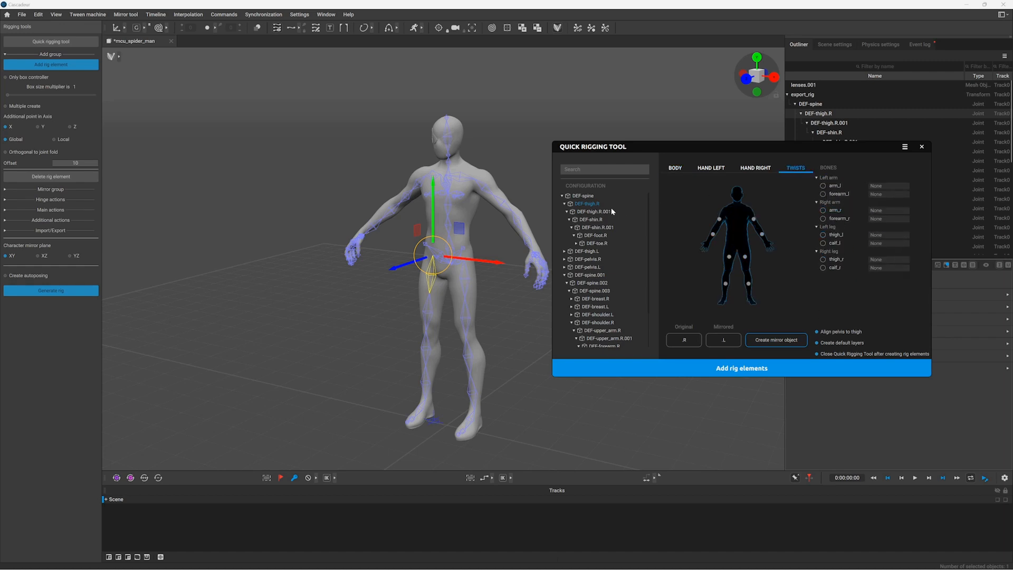
drag(605, 211, 729, 257)
drag(606, 228, 727, 287)
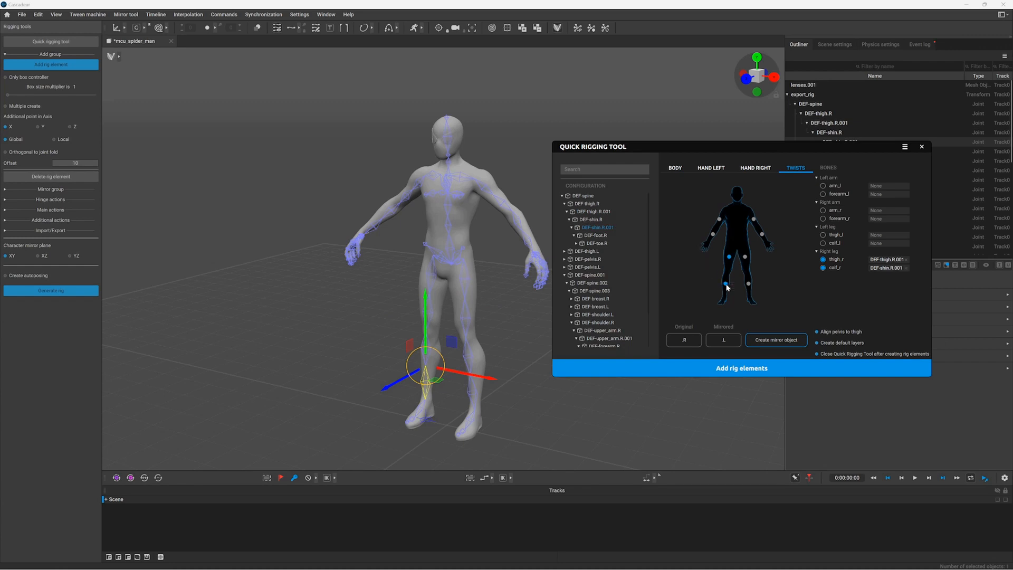
scroll(607, 227, down, 2)
drag(615, 295, 721, 221)
drag(622, 311, 713, 234)
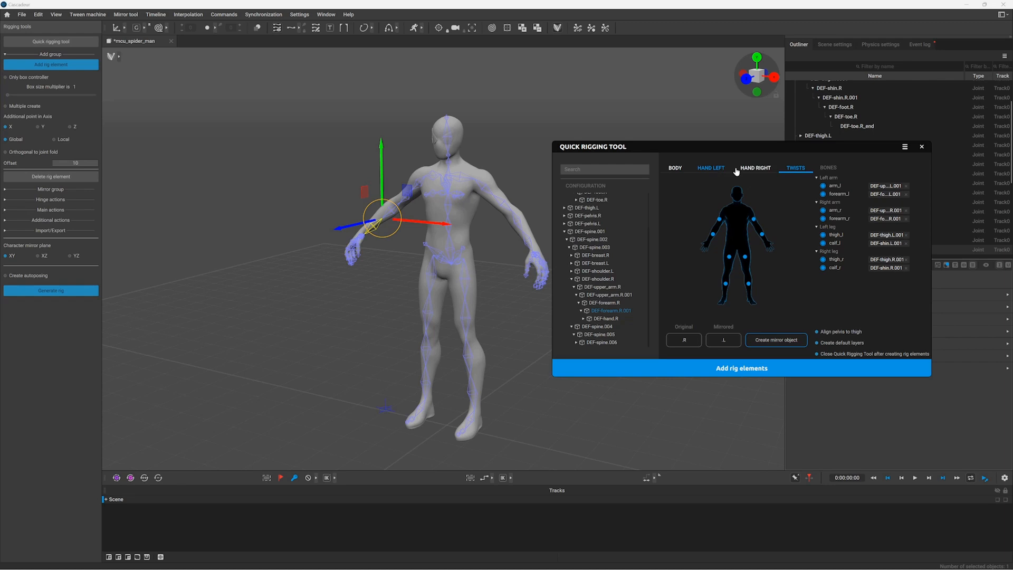
- Assign DEF-f_middle.01.R, DEF-f_middle.02.R and DEF-f_middle.03.R to the right hand's three middle finger points
click(755, 168)
click(618, 310)
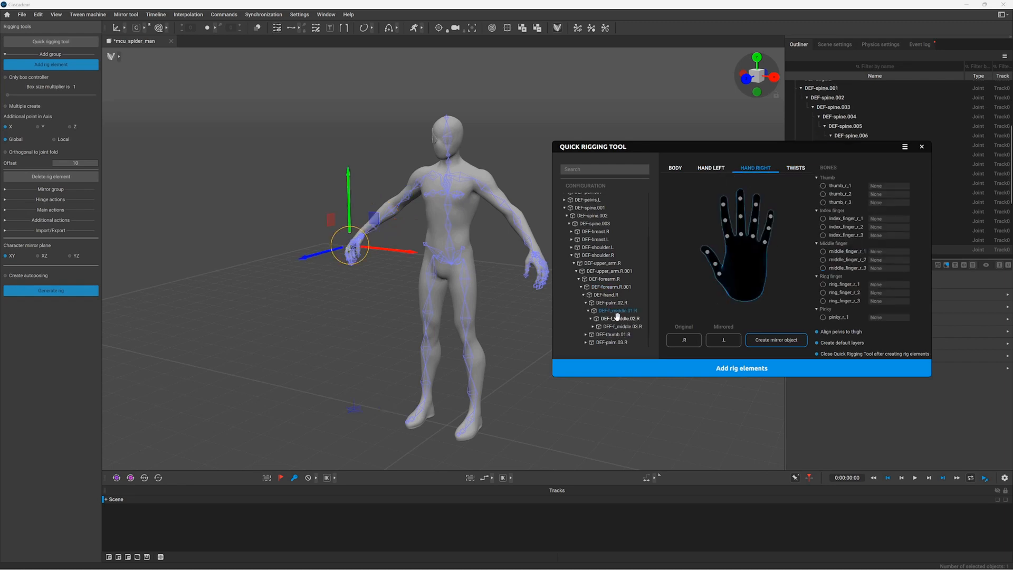
click(741, 234)
click(632, 319)
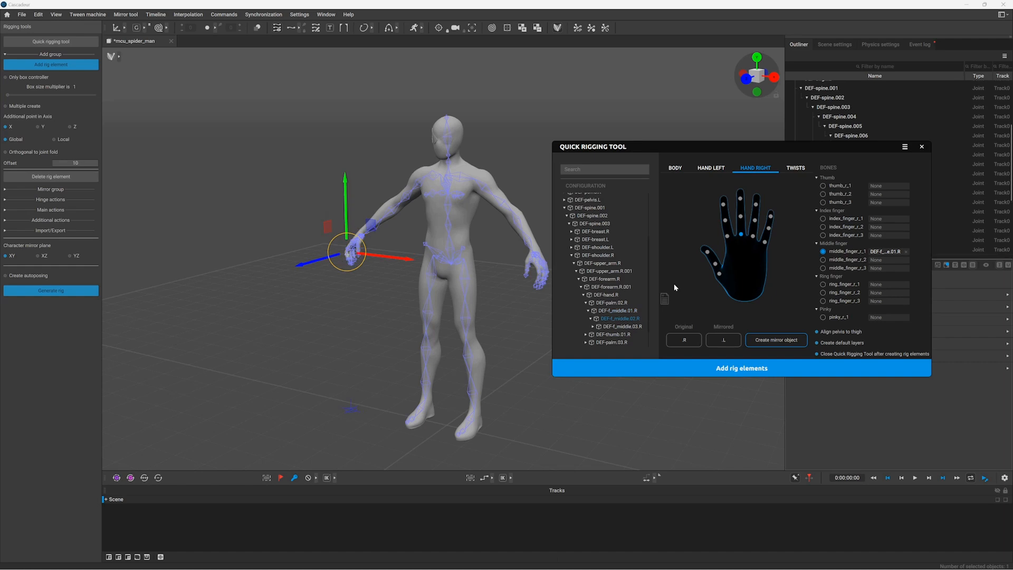
click(742, 217)
click(612, 334)
click(629, 327)
click(740, 198)
- Assign DEF-thumb.01.R, DEF-thumb.02.R and DEF-thumb.03.R to the right hand's three thumb points
click(611, 311)
click(719, 273)
click(586, 311)
click(588, 318)
click(591, 327)
click(614, 318)
click(714, 263)
click(617, 326)
- Expand the DEF-palm.03.R chain and assign DEF-f_ring.01.R, DEF-f_ring.02.R and DEF-f_ring.03.R to the right ring finger points
click(593, 334)
click(615, 319)
click(753, 236)
click(618, 326)
click(755, 220)
click(620, 335)
click(756, 205)
- Assign DEF-f_index.01.R, DEF-f_index.02.R and DEF-f_index.03.R to the right hand's three index finger points
scroll(591, 327, down, 1)
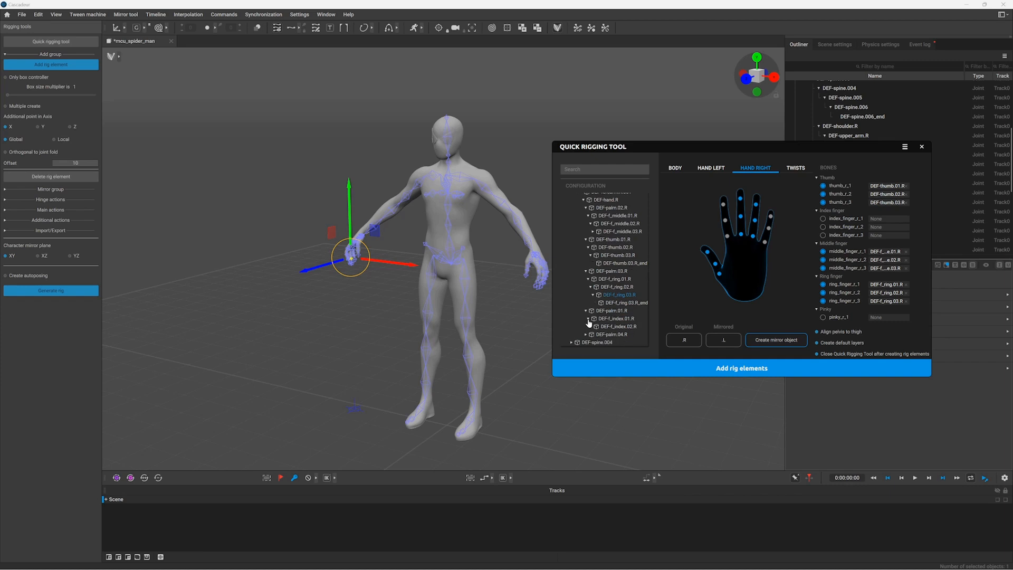
click(590, 326)
click(616, 311)
click(727, 236)
click(618, 318)
click(725, 220)
click(621, 327)
click(723, 204)
- Expand the DEF-palm.04.R chain and assign DEF-f_pinky.01.R, DEF-f_pinky.02.R and DEF-f_pinky.03.R to the right pinky points
click(586, 334)
click(589, 335)
click(591, 335)
click(616, 327)
click(765, 242)
click(618, 334)
click(769, 229)
click(620, 342)
click(770, 217)
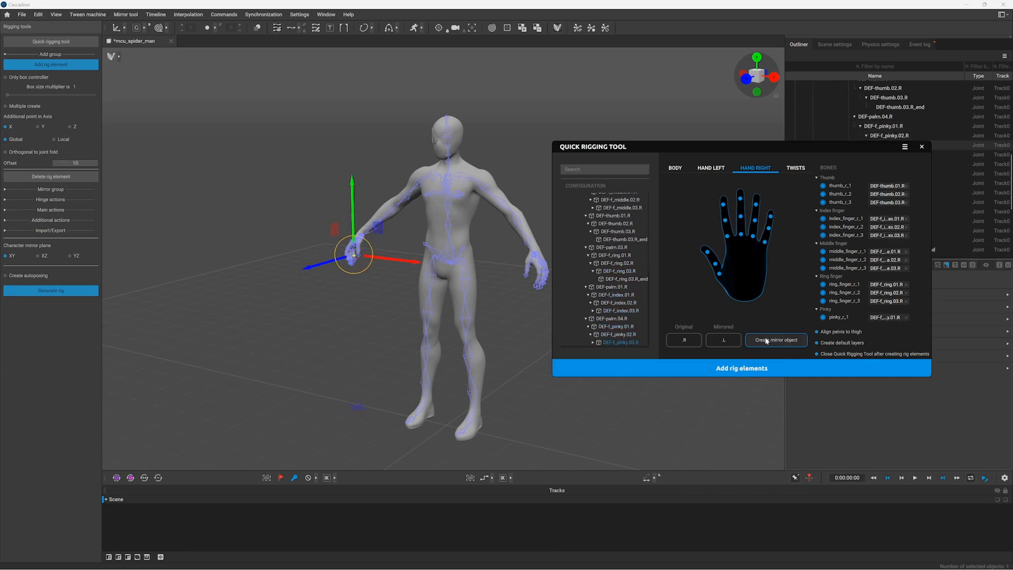
- Mirror the right-hand finger assignments to the left hand and review the bone lists of both hands
click(764, 334)
scroll(853, 207, down, 1)
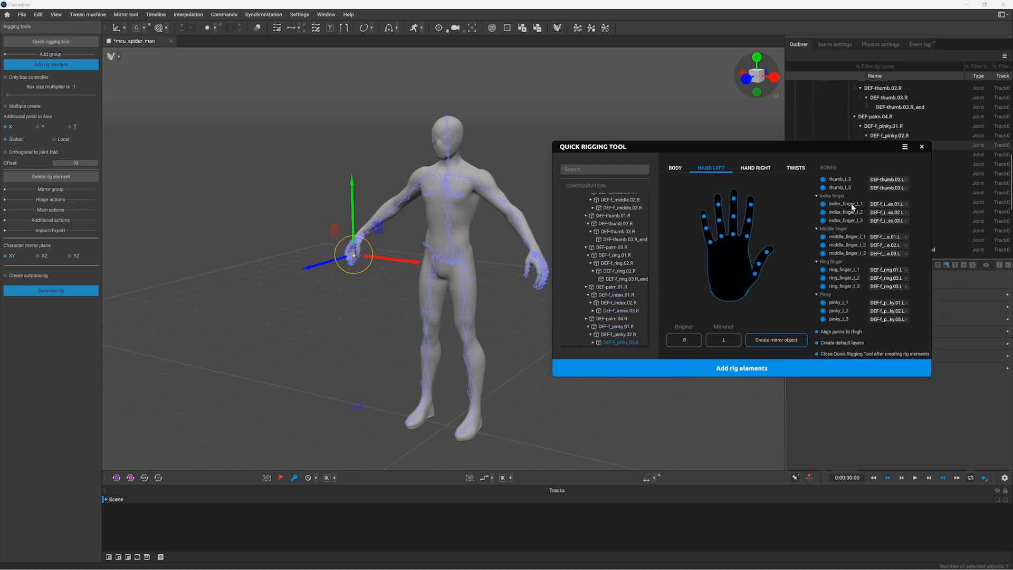
click(755, 168)
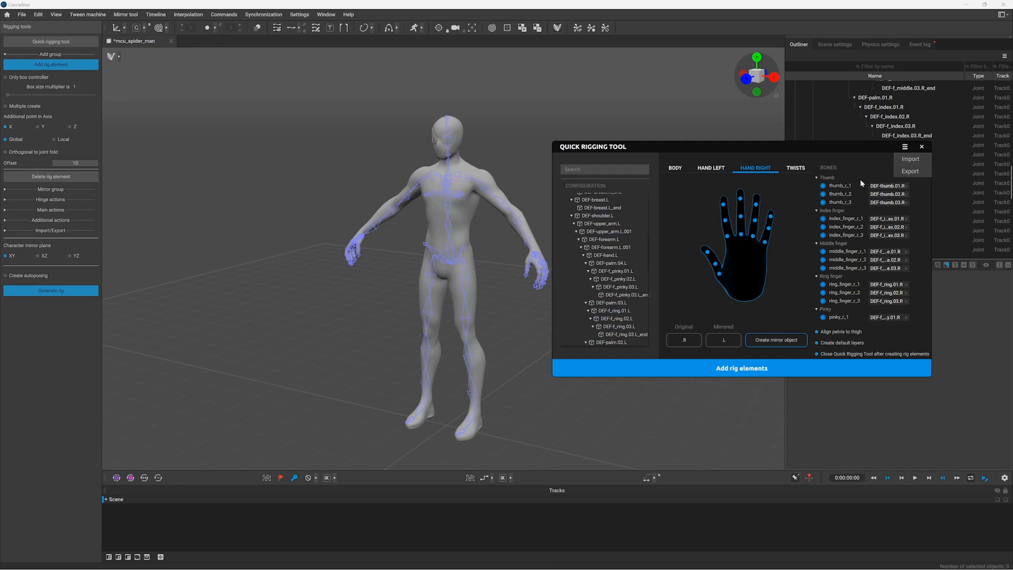
click(791, 250)
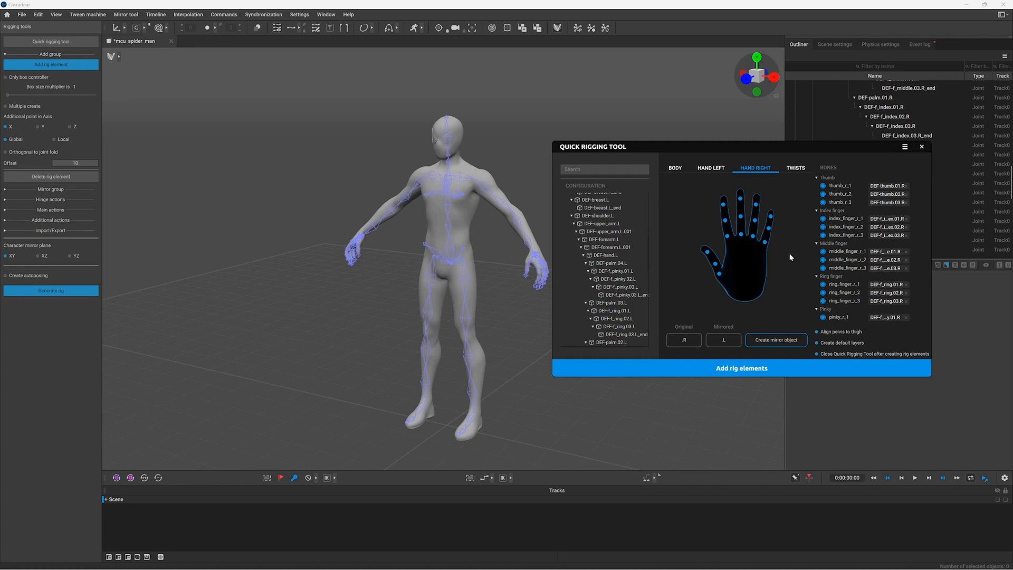
- Add the rig elements to the character and choose to continue editing the rig
click(737, 370)
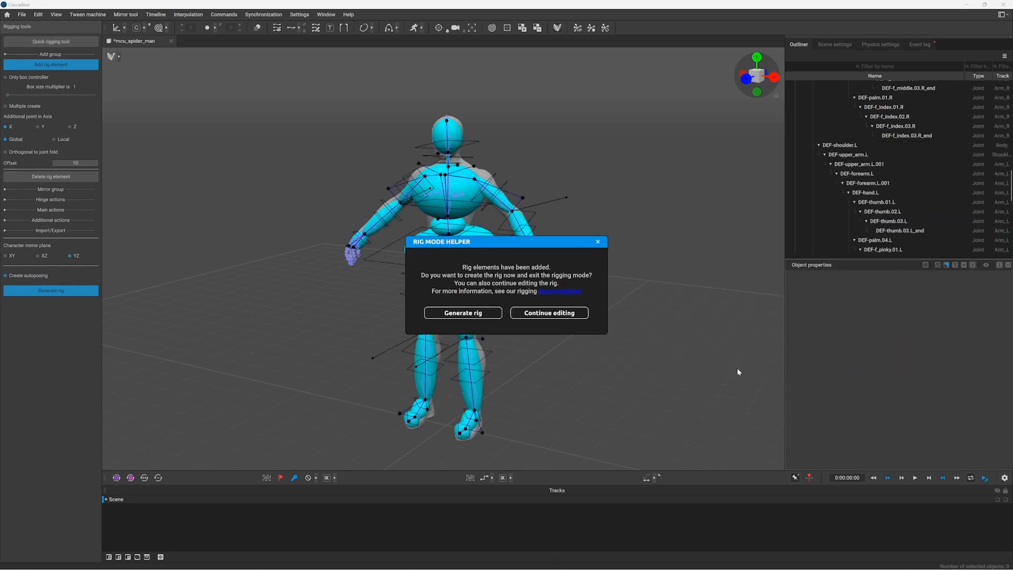
click(553, 313)
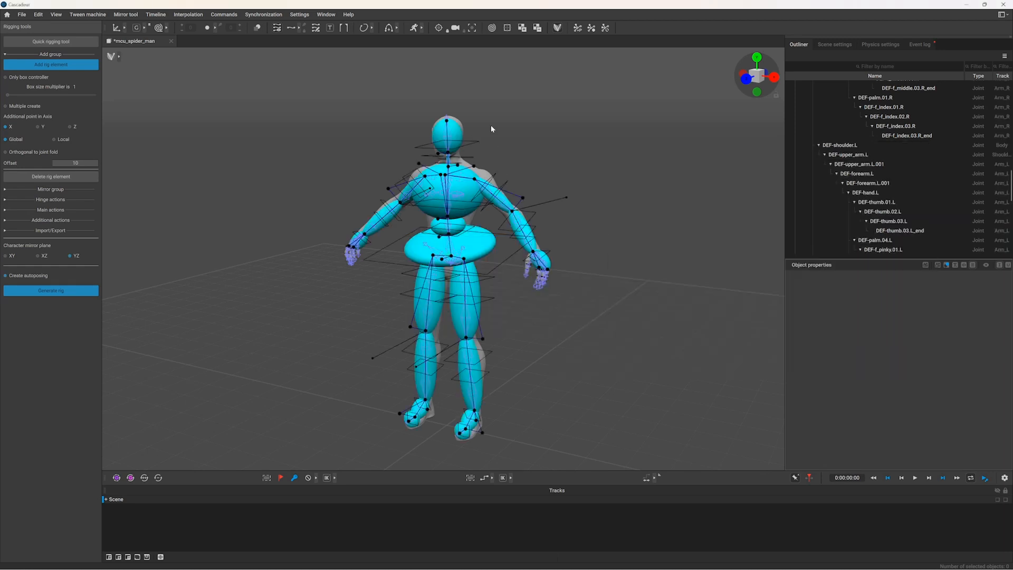
- Set the rigid body width of the pelvis element to 55 and of the abdomen element above it to 50
scroll(490, 148, up, 2)
key(Return)
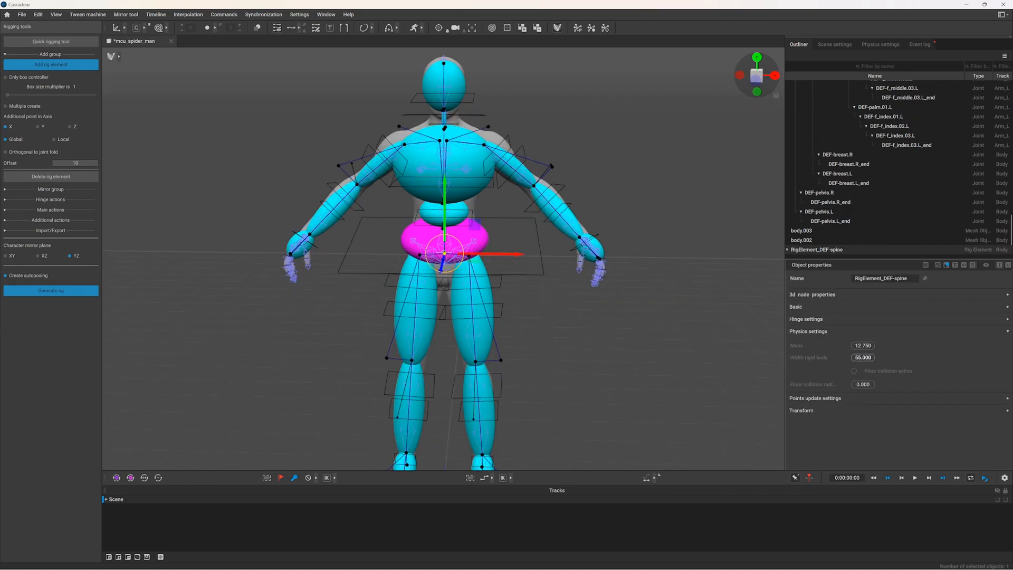
click(445, 212)
double_click(863, 357)
text(50)
- Set the rigid body width of the neck element to 15 and of both hand elements to 10
click(444, 119)
double_click(863, 357)
text(15)
click(590, 247)
shift+click(300, 244)
double_click(863, 357)
text(10)
- Set the chest element's rigid body width to 70 and clear the selection
scroll(525, 235, down, 3)
click(452, 182)
double_click(863, 358)
text(70)
click(640, 310)
- Generate the rig and test its autoposing by moving the character's control points
scroll(501, 217, up, 5)
click(501, 219)
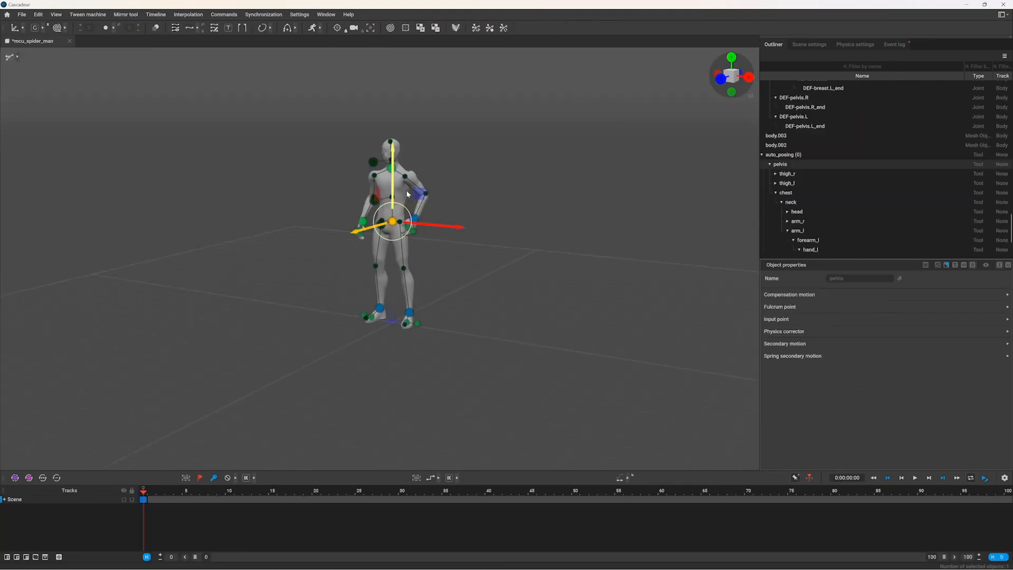
mouse_move(420, 194)
mouse_down()
mouse_move(419, 209)
mouse_move(437, 209)
mouse_move(428, 218)
mouse_move(421, 196)
mouse_up()
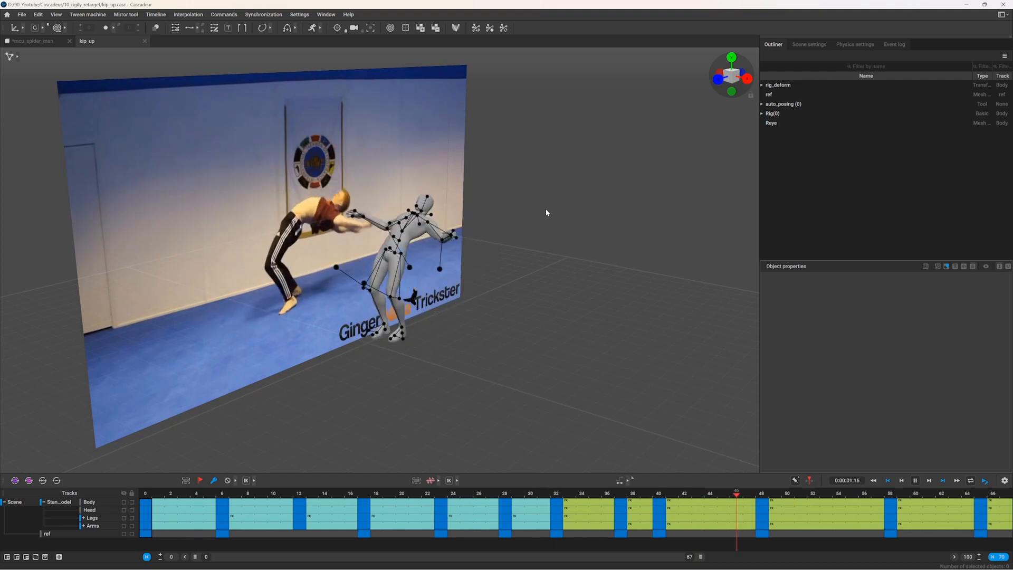
- Stop the kip_up playback and export the scene as FBX, overwriting kipup.fbx in the 10_rigify_retarget folder
key(space)
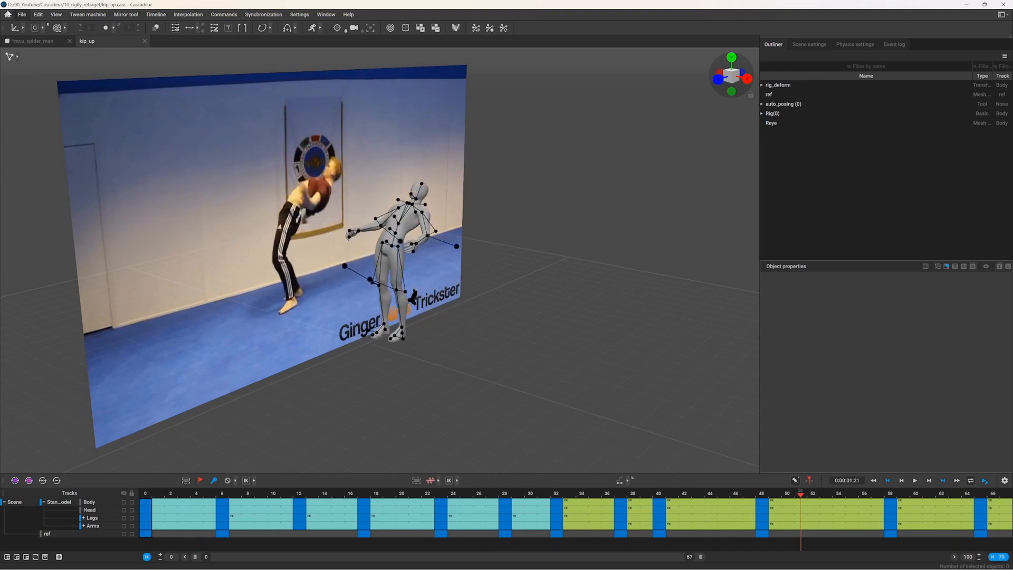
click(22, 14)
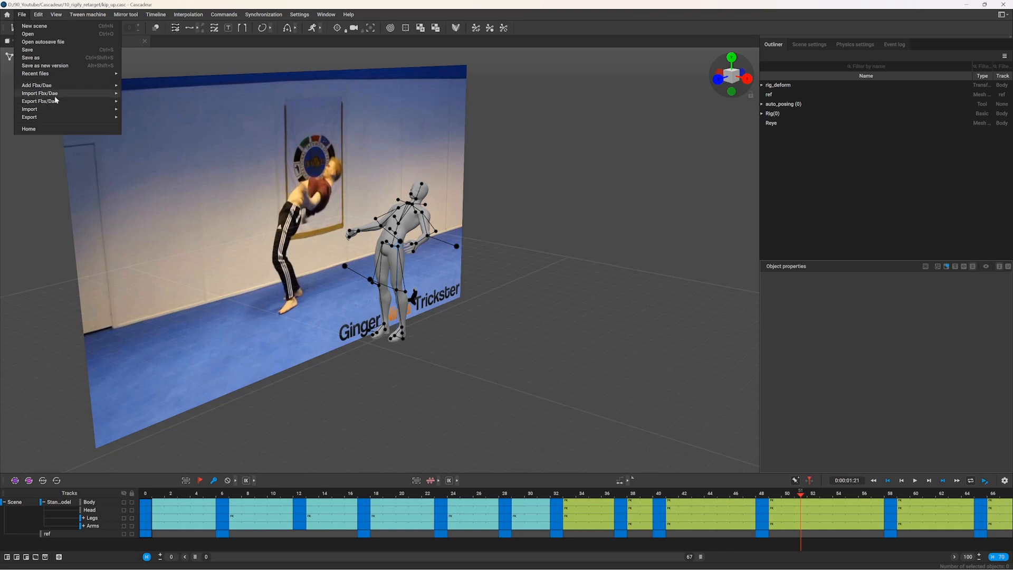
mouse_move(55, 97)
click(147, 112)
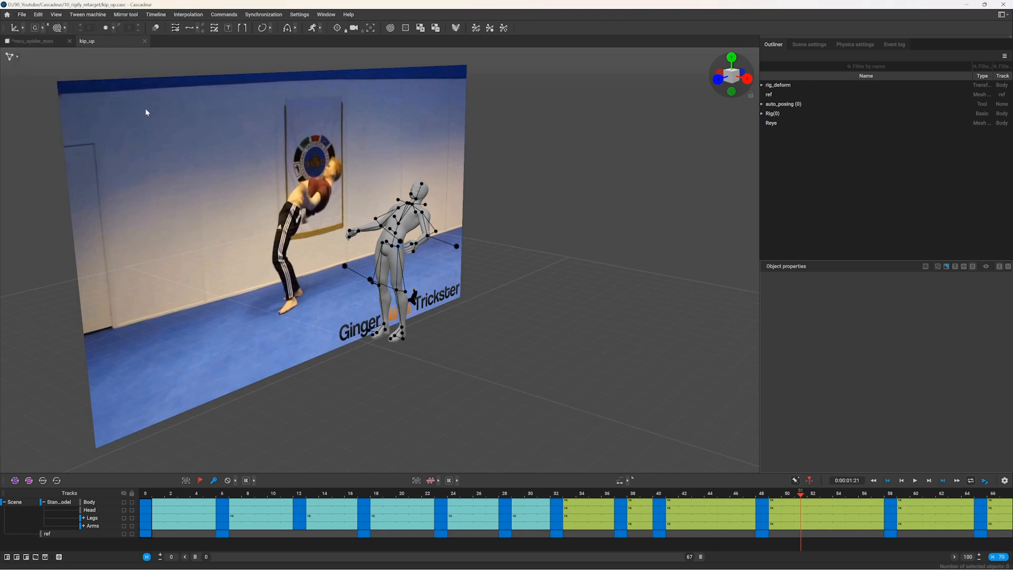
click(130, 123)
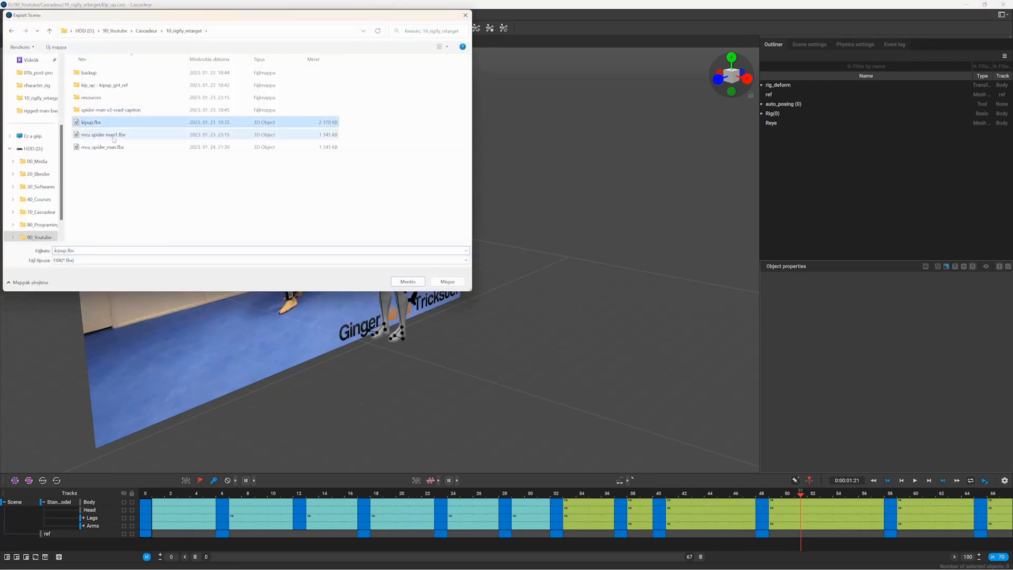
click(405, 280)
click(524, 293)
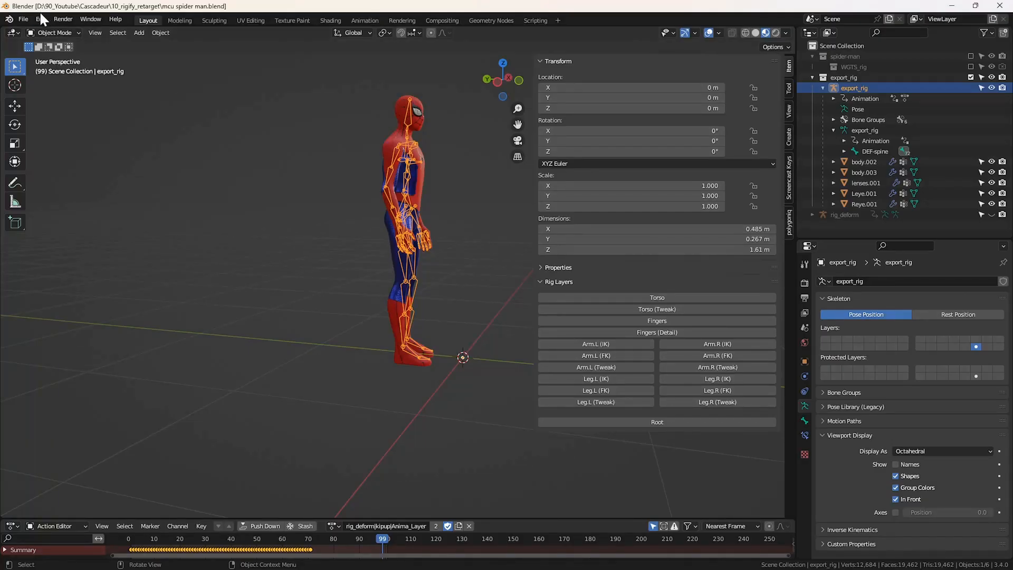
- Switch to Blender, look at the add-on installer in the preferences, cancel it, and search the add-ons for "roko"
click(41, 16)
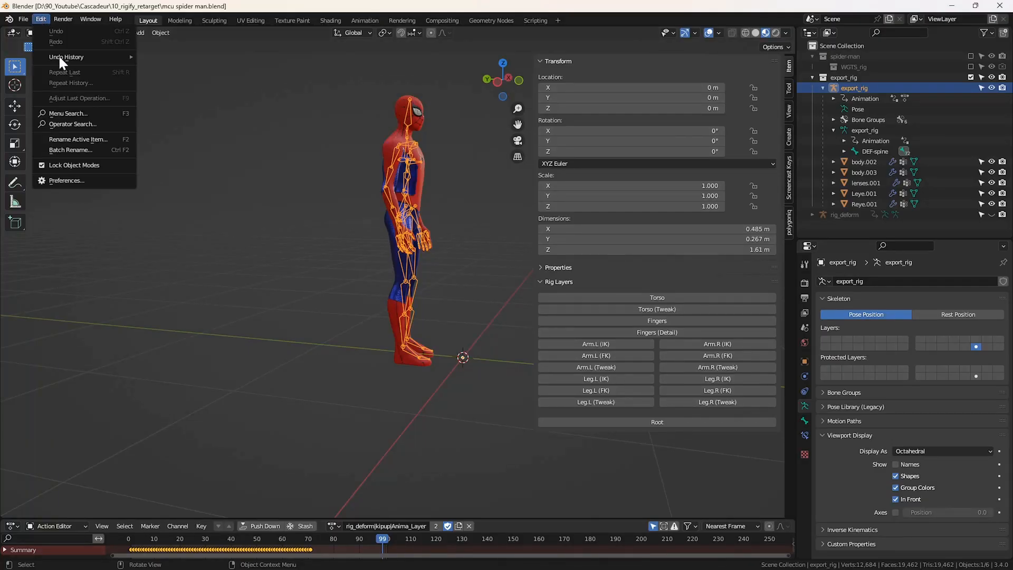
click(79, 180)
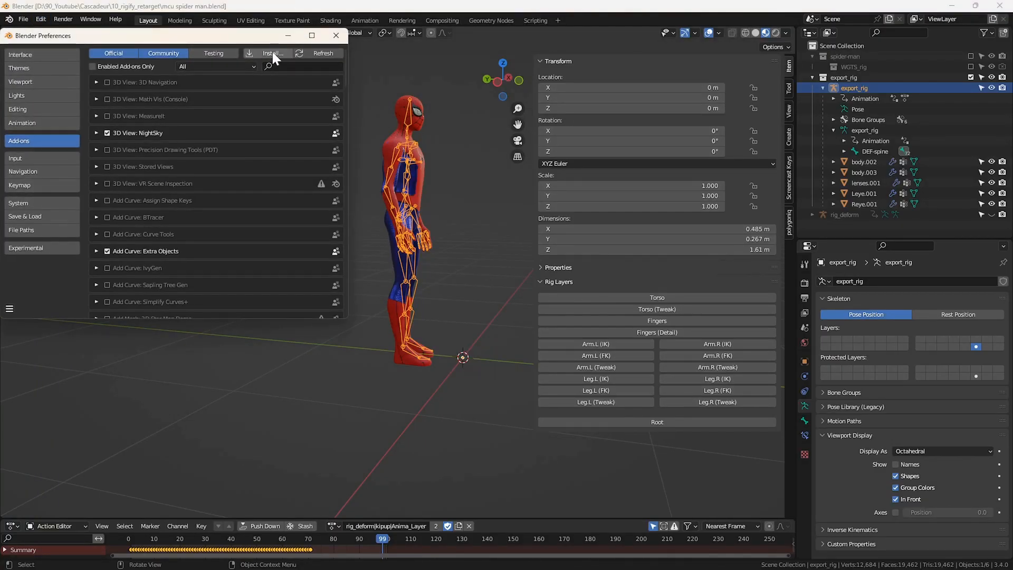
click(273, 53)
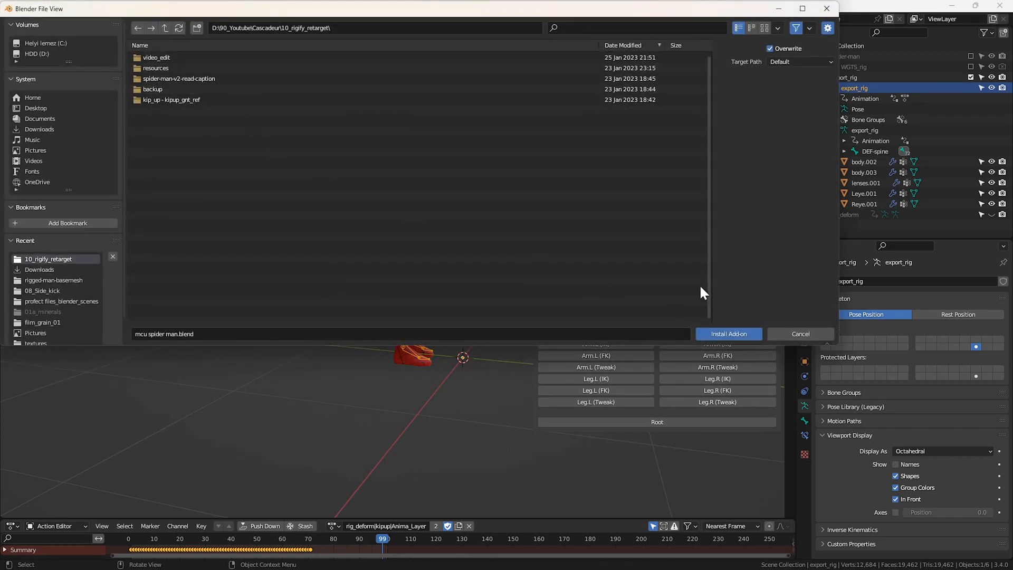
click(797, 334)
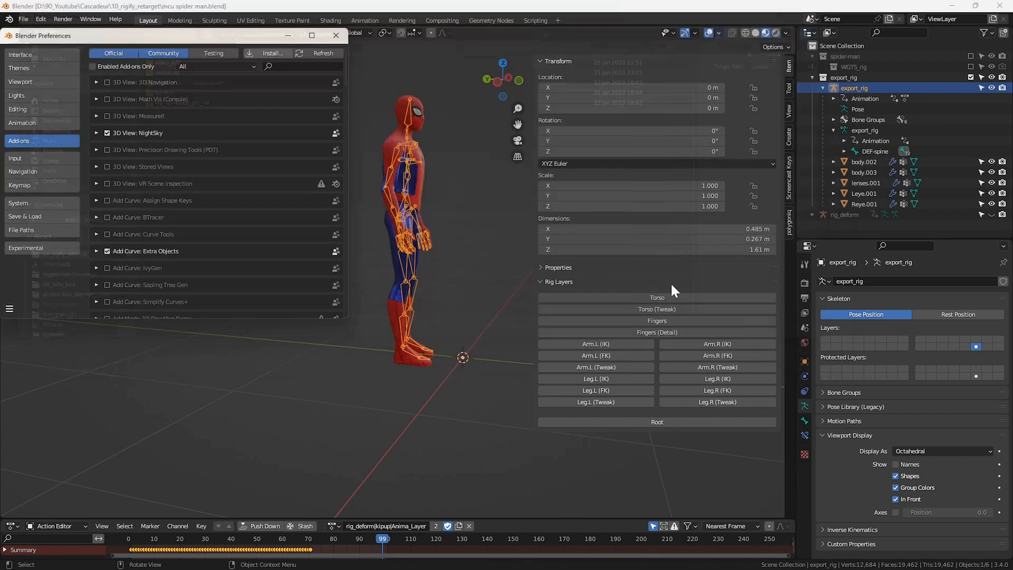
text(roko)
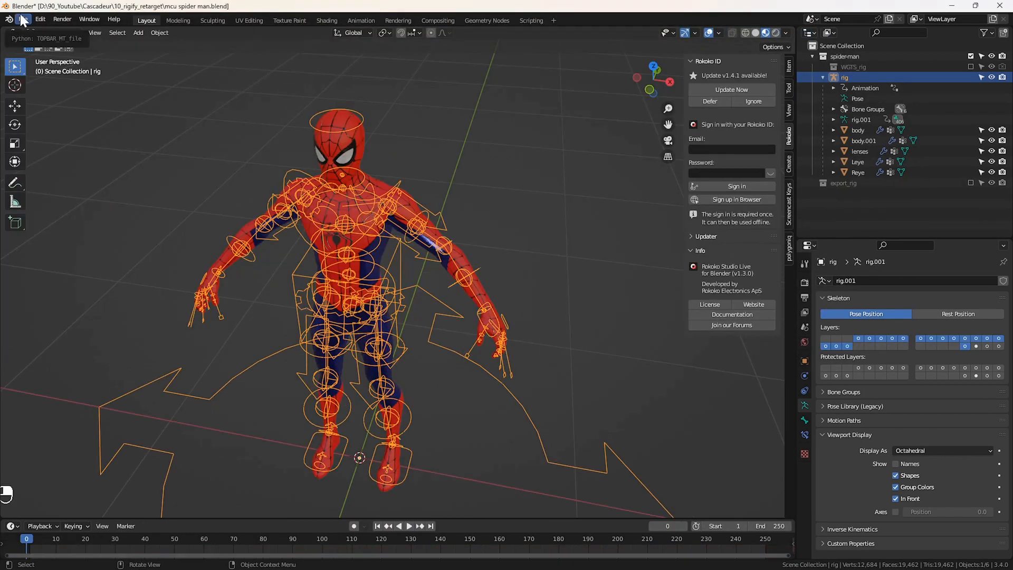
- Import kipup.fbx as FBX with Ignore Leaf Bones enabled in the armature options
click(23, 19)
mouse_move(78, 158)
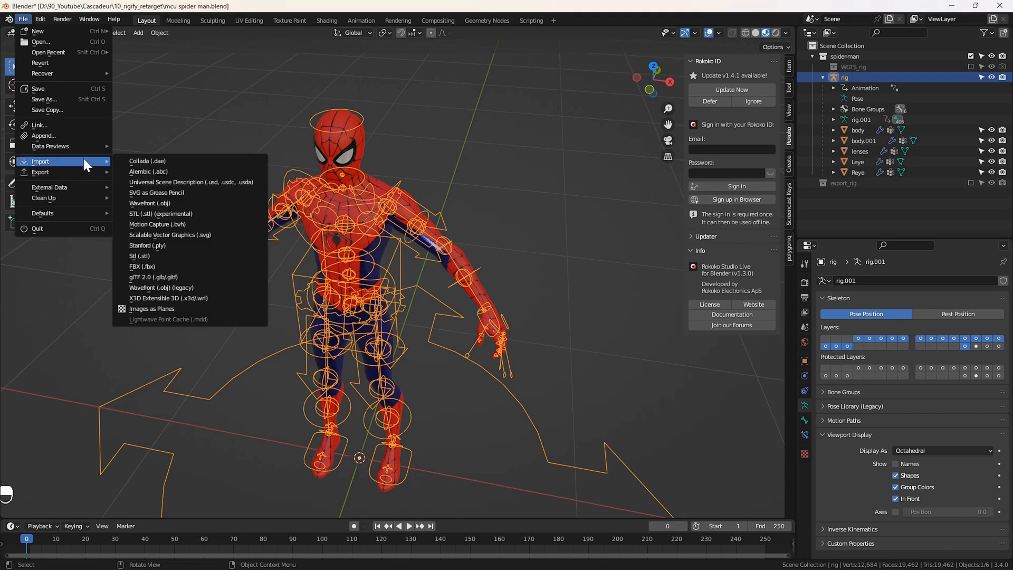
click(156, 265)
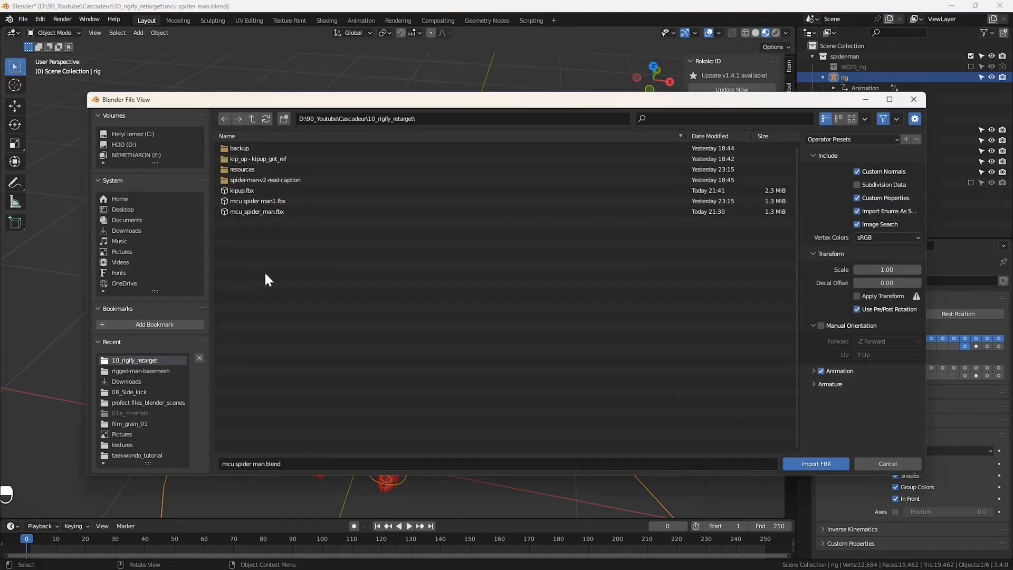
click(245, 190)
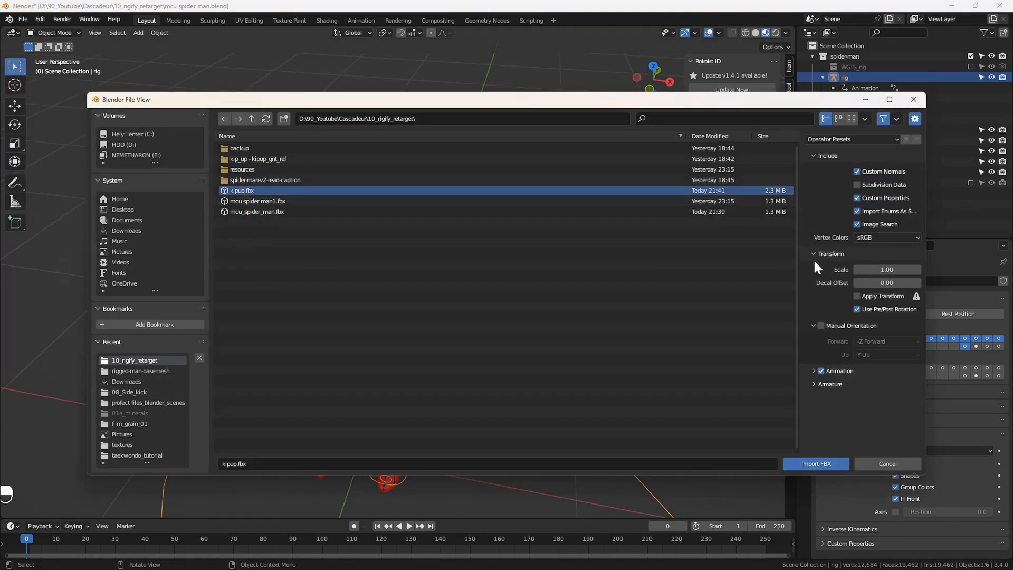
click(817, 383)
scroll(812, 384, down, 1)
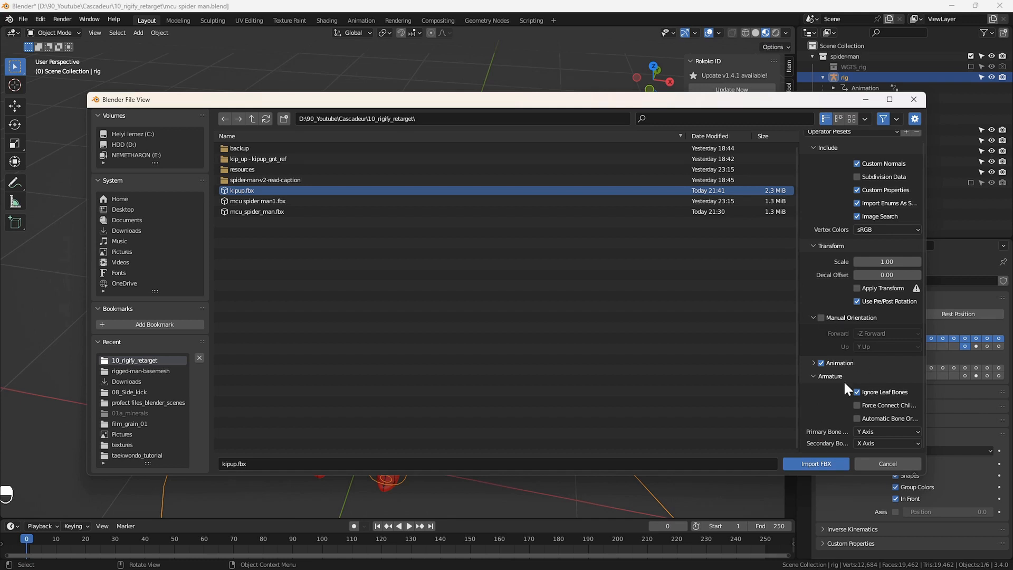
scroll(855, 370, up, 1)
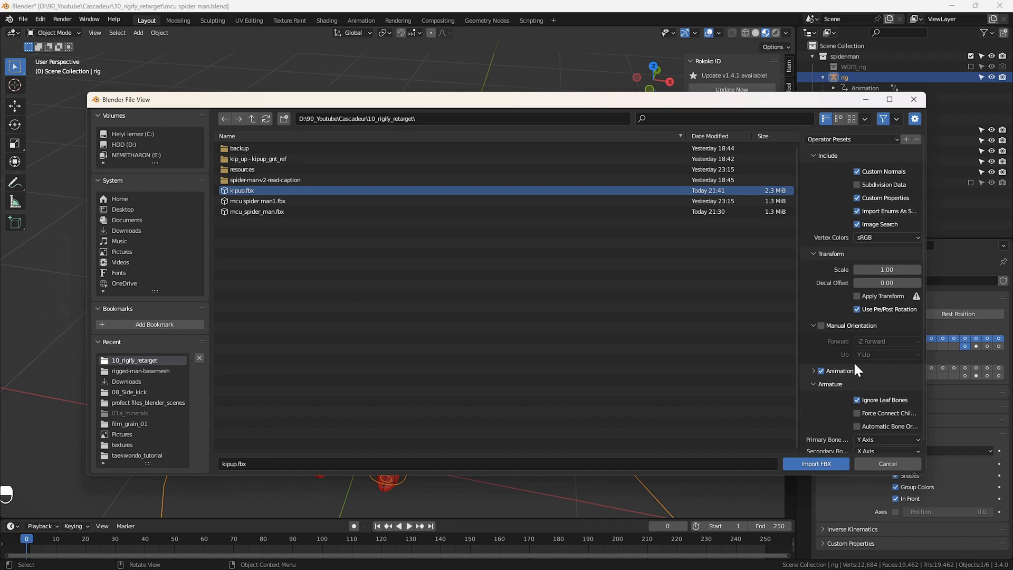
click(814, 464)
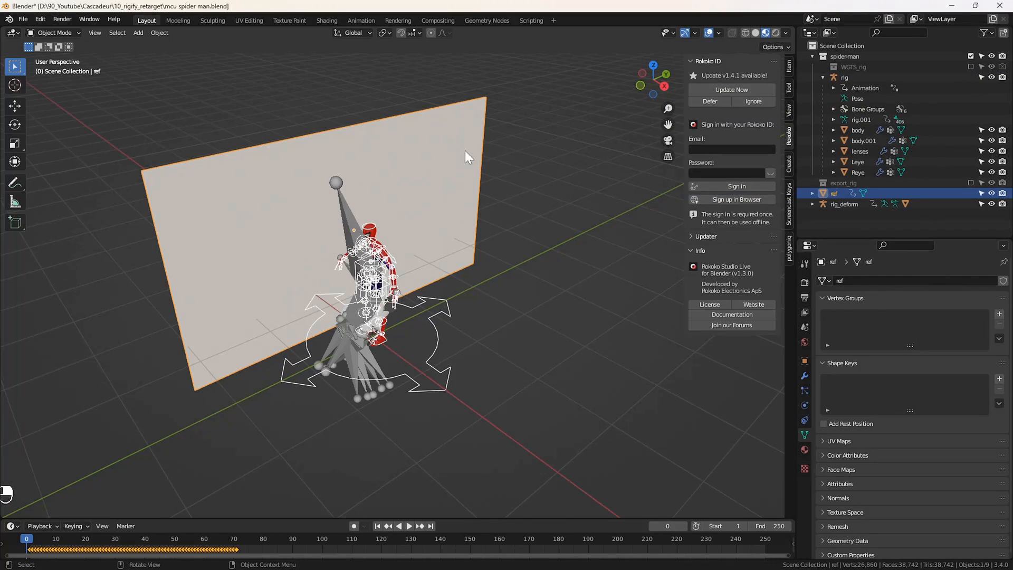
- Delete the imported ref plane and the white character mesh, leaving the rig_deform armature in the scene
key(x)
click(480, 183)
scroll(395, 272, up, 4)
middle_drag(395, 271, 460, 218)
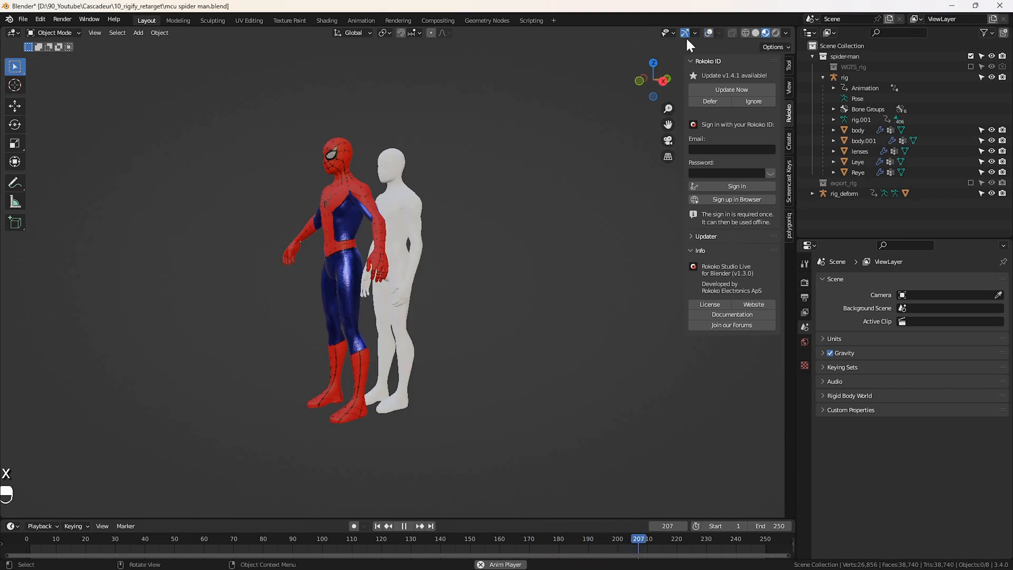
click(707, 33)
key(space)
click(418, 210)
key(x)
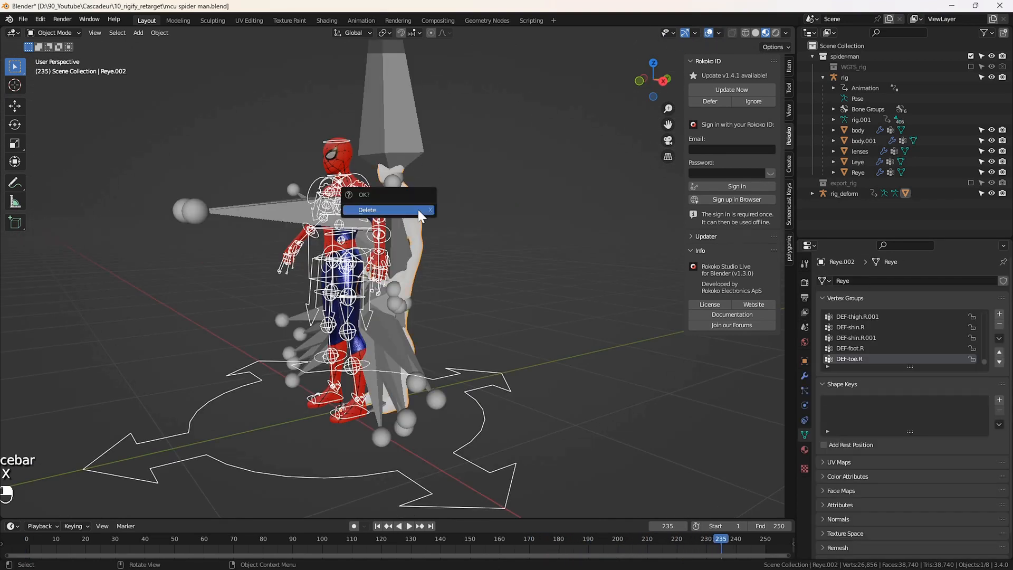
click(417, 210)
- Select the imported rig_deform armature and the Spider-Man control rig one after the other
click(410, 141)
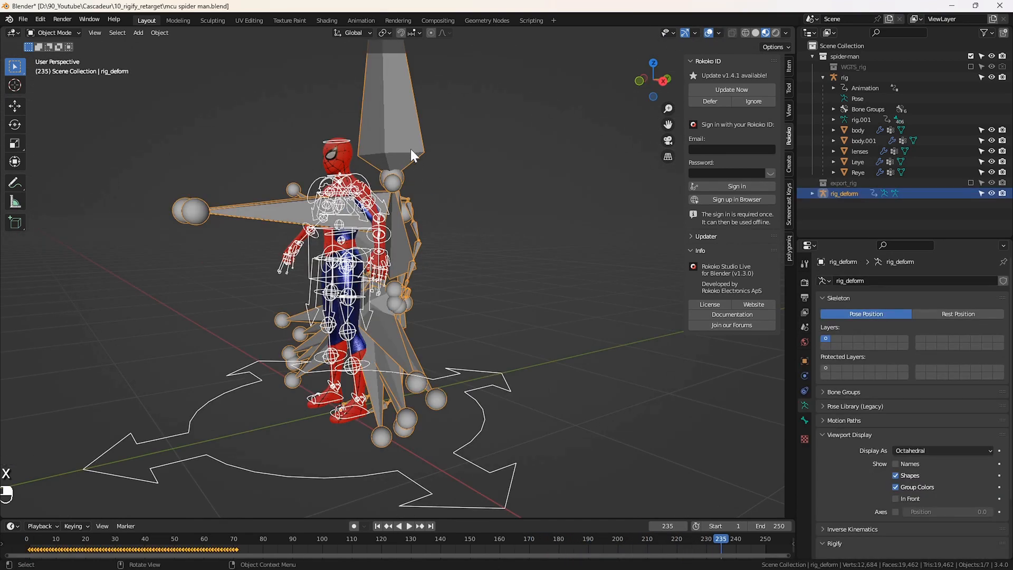
click(353, 173)
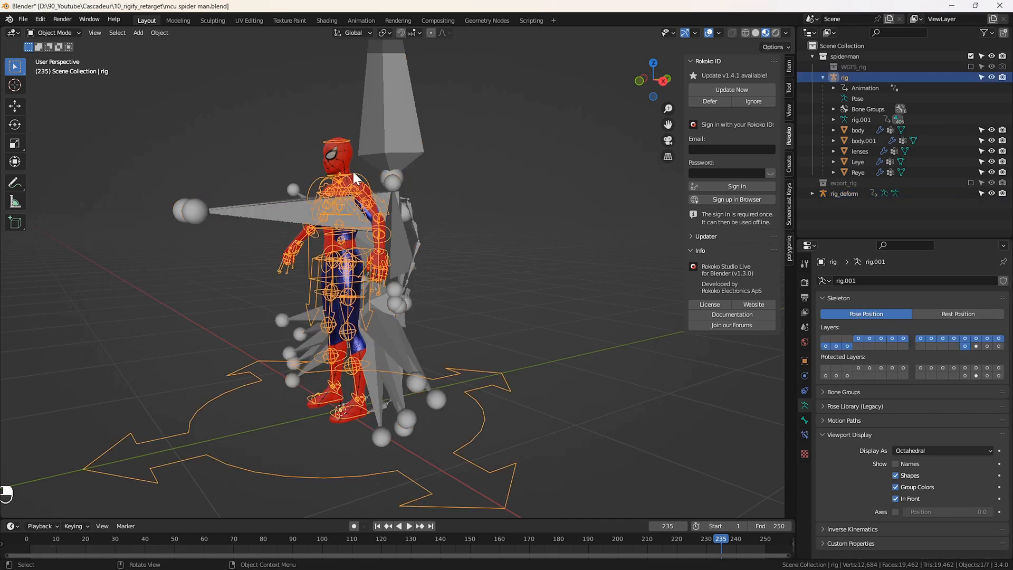
- Switch the selected Spider-Man control rig to Pose Mode
click(66, 34)
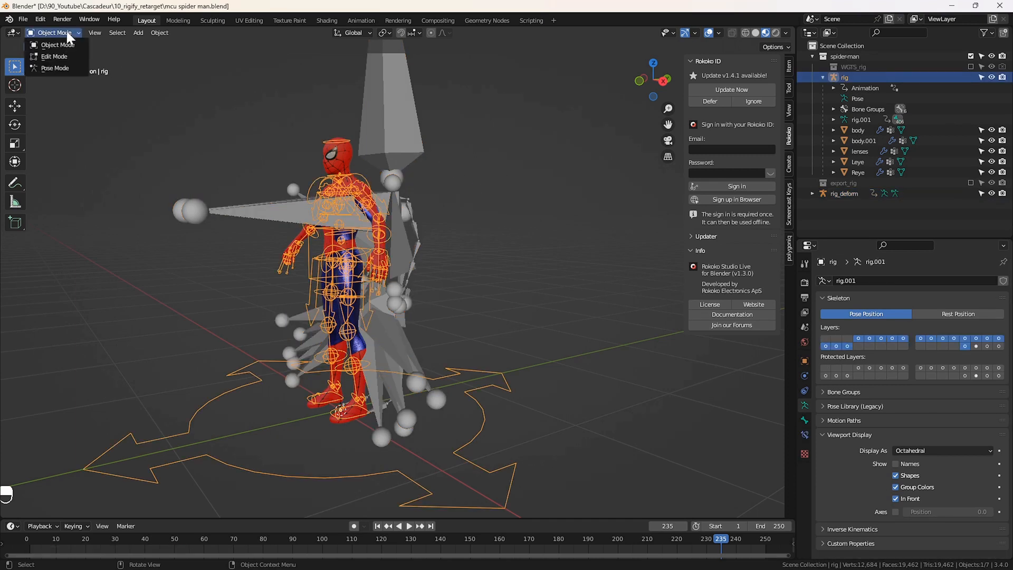
click(58, 66)
middle_drag(330, 94, 357, 118)
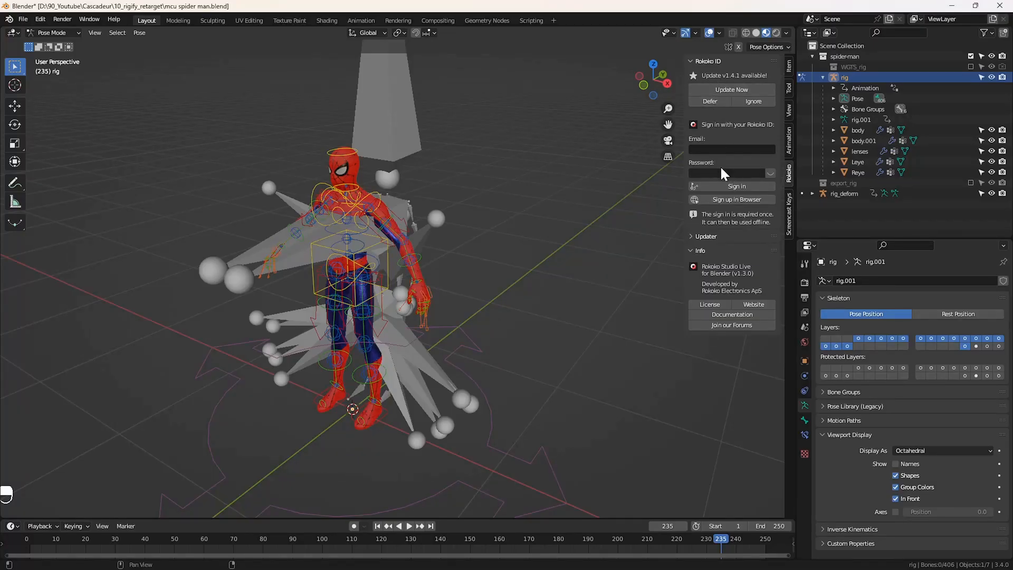
- Sign in to the Rokoko add-on and open its retargeting settings
click(718, 187)
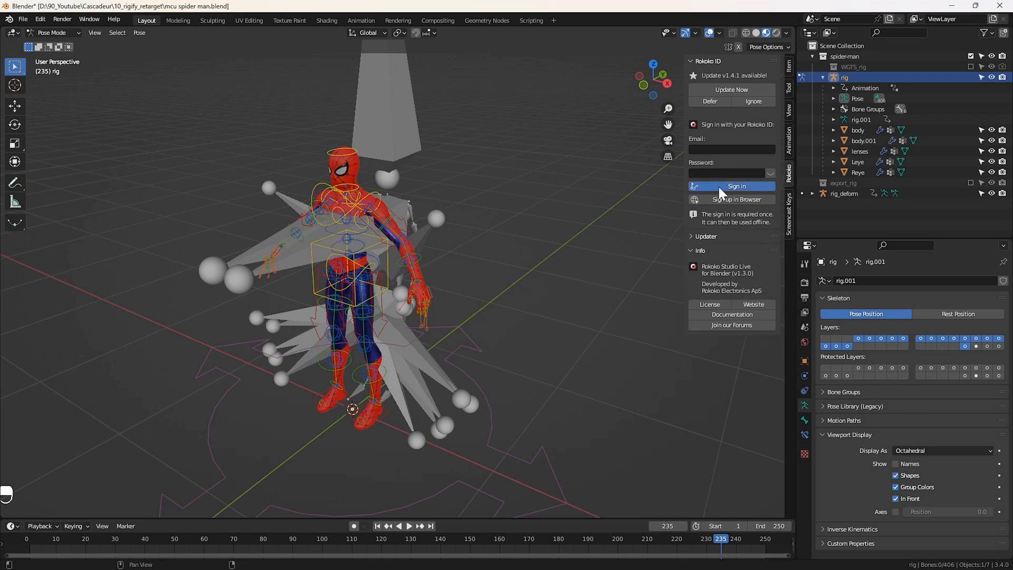
click(693, 74)
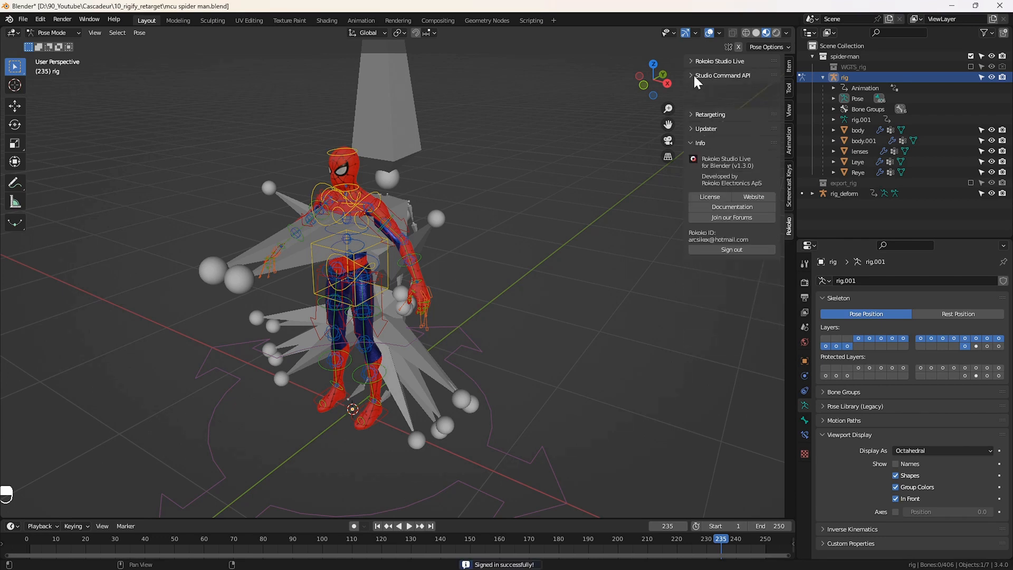
click(692, 90)
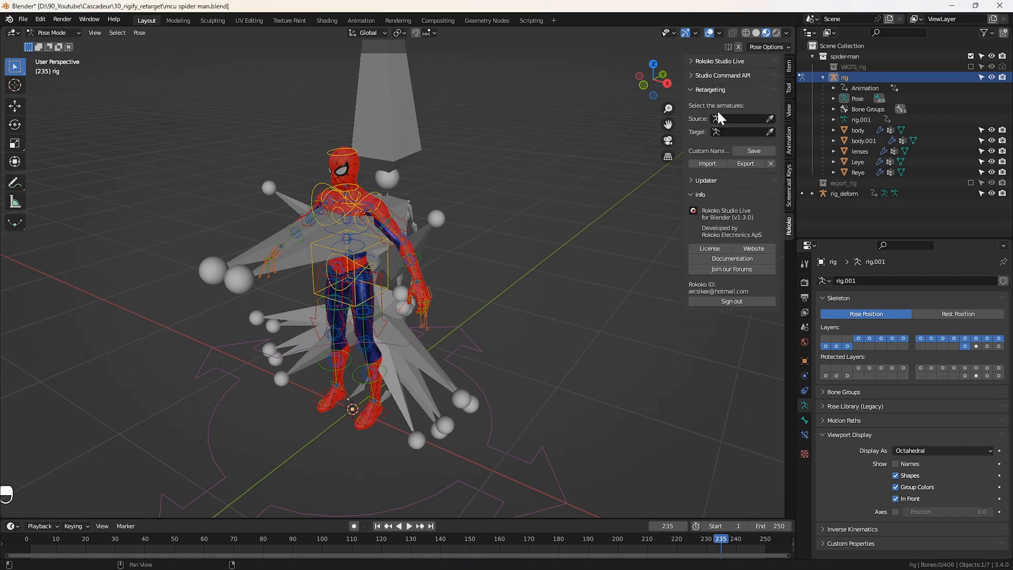
- Set the imported rig_deform armature as the retargeting source and the control rig as the target
click(770, 119)
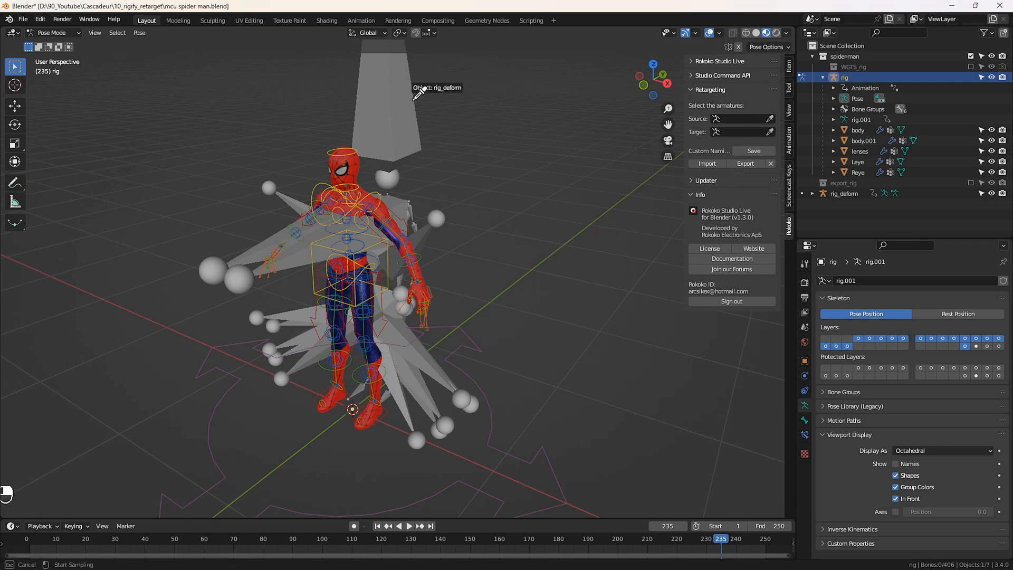
click(397, 97)
click(770, 132)
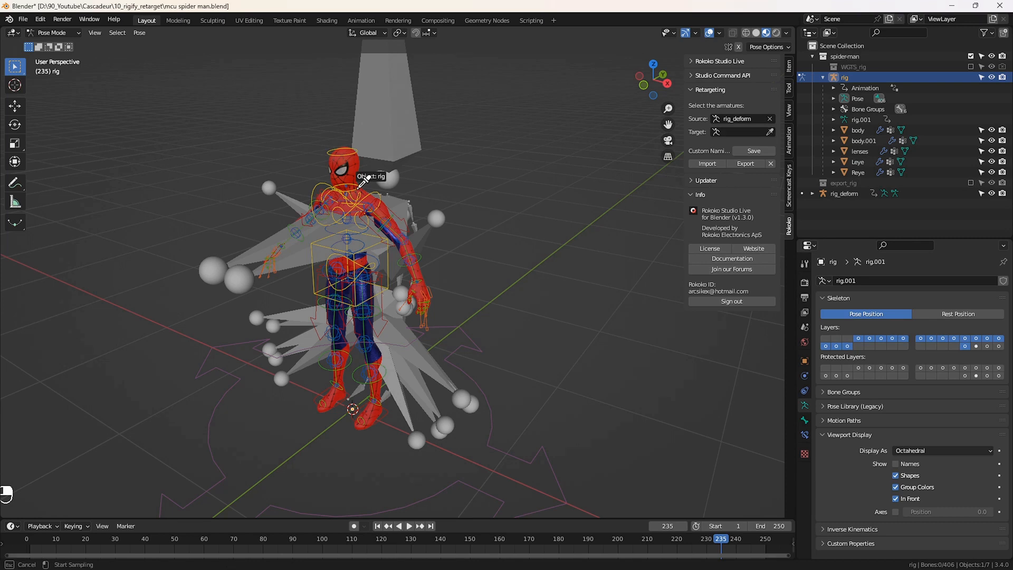
click(361, 185)
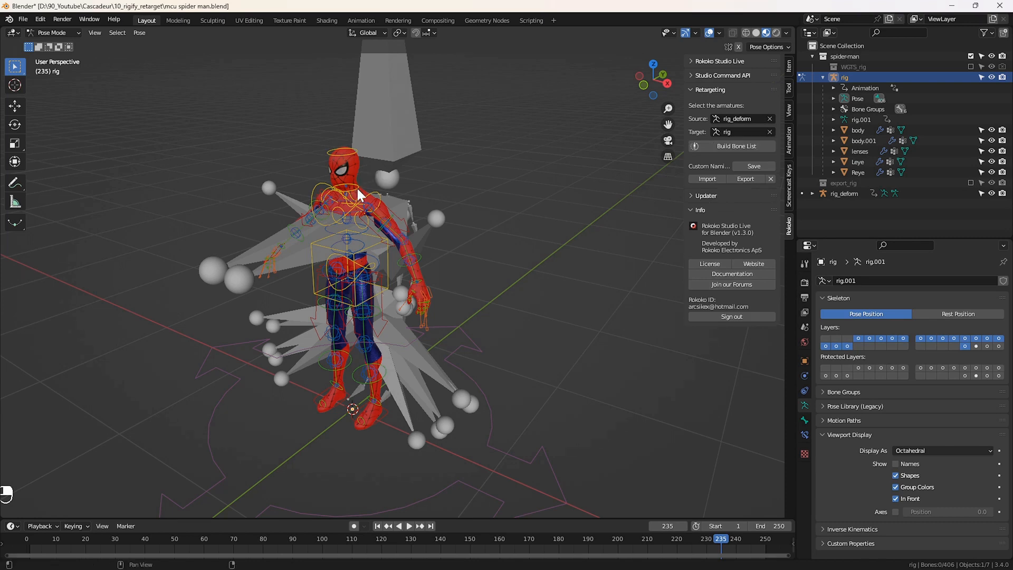
- Build the retargeting bone list, widen it for reading, and clear all its automatically assigned target bones
click(731, 146)
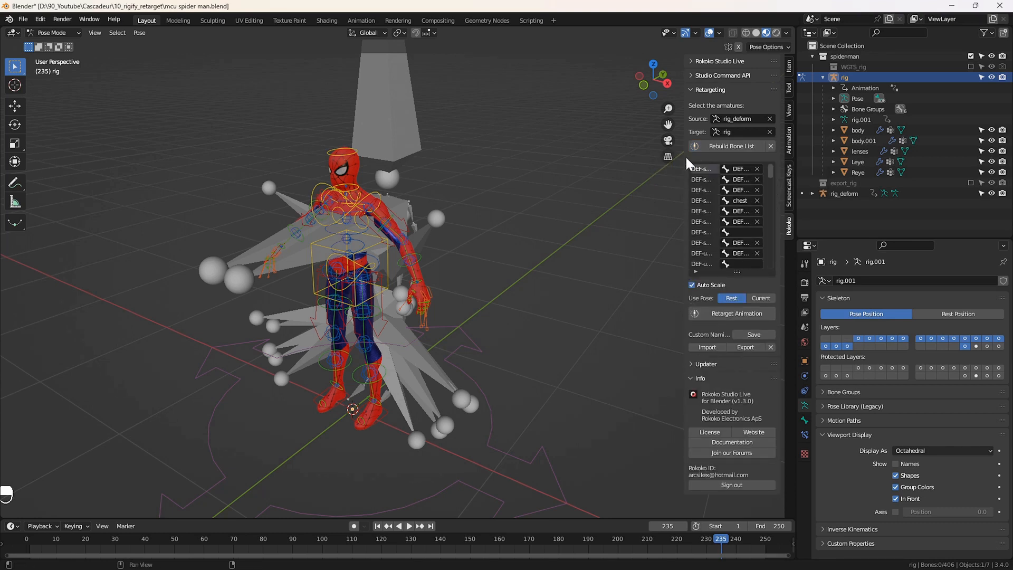
drag(685, 157, 534, 157)
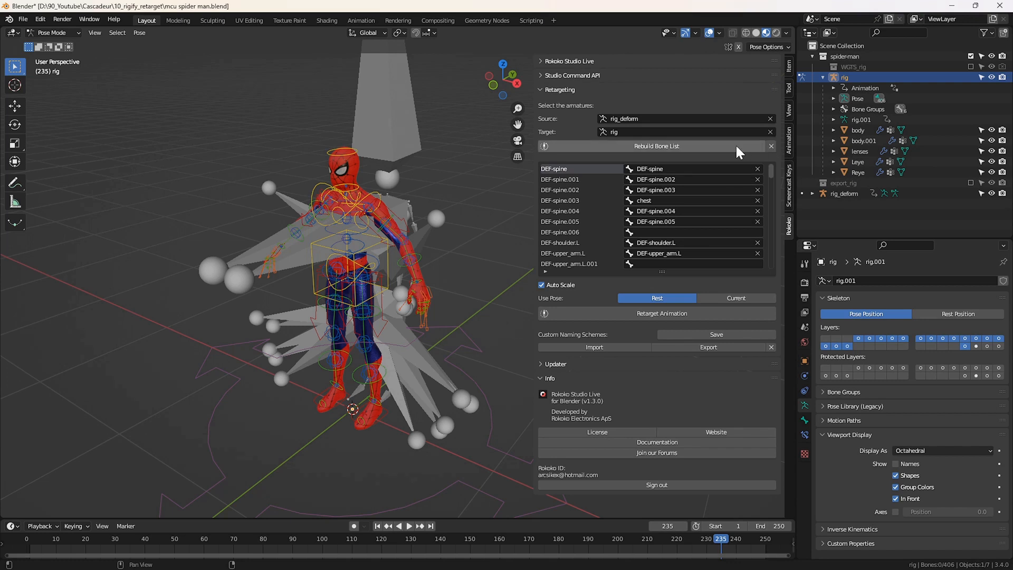
click(770, 146)
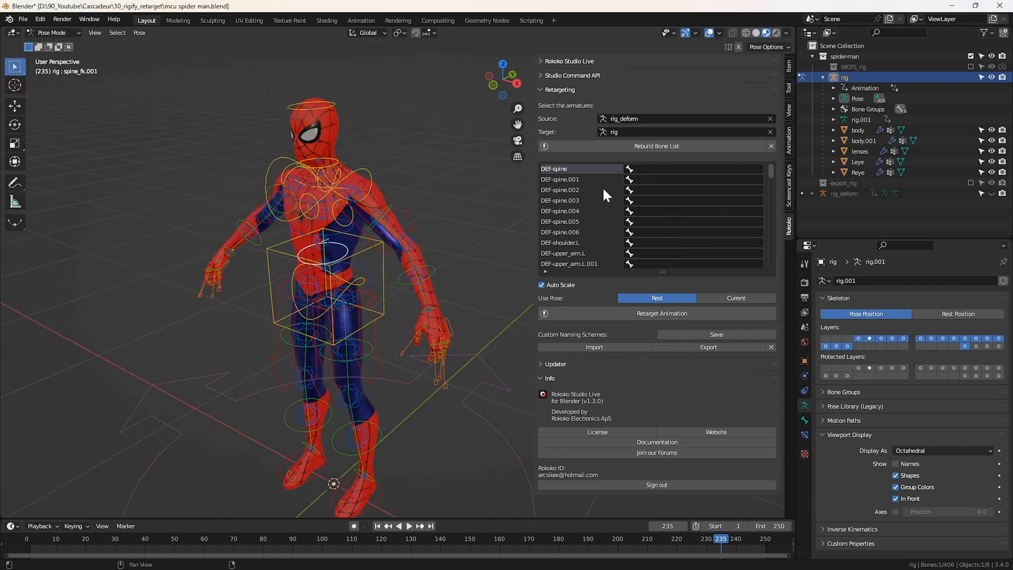
- Show the bone layer with the deformation bones on the Spider-Man rig
click(975, 344)
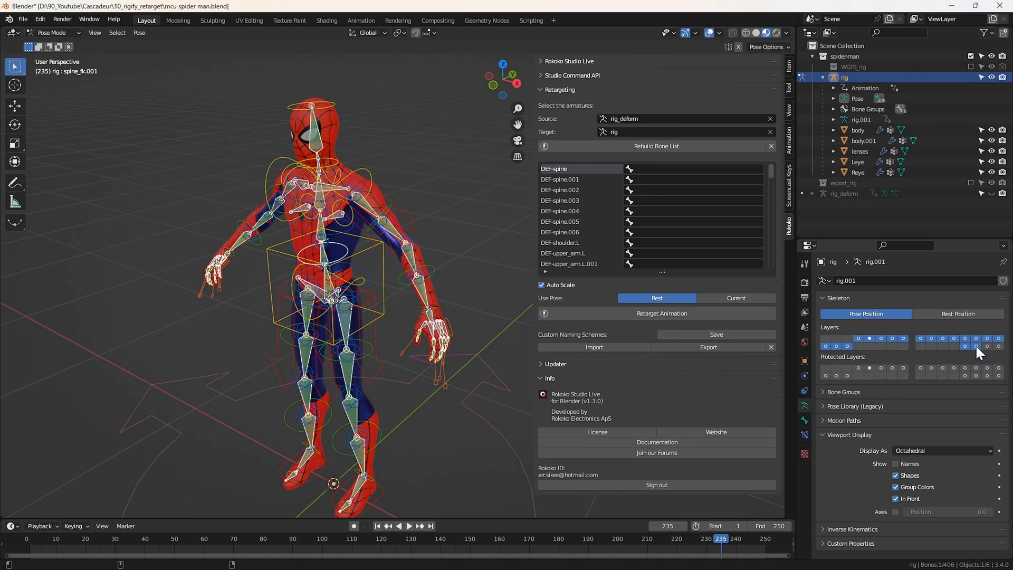
scroll(295, 185, up, 3)
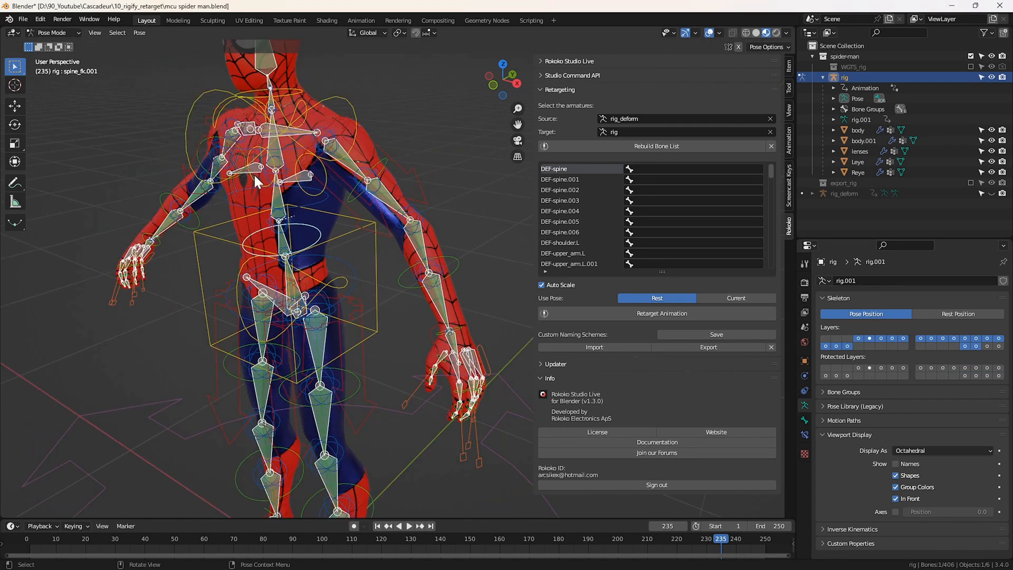
scroll(276, 230, down, 2)
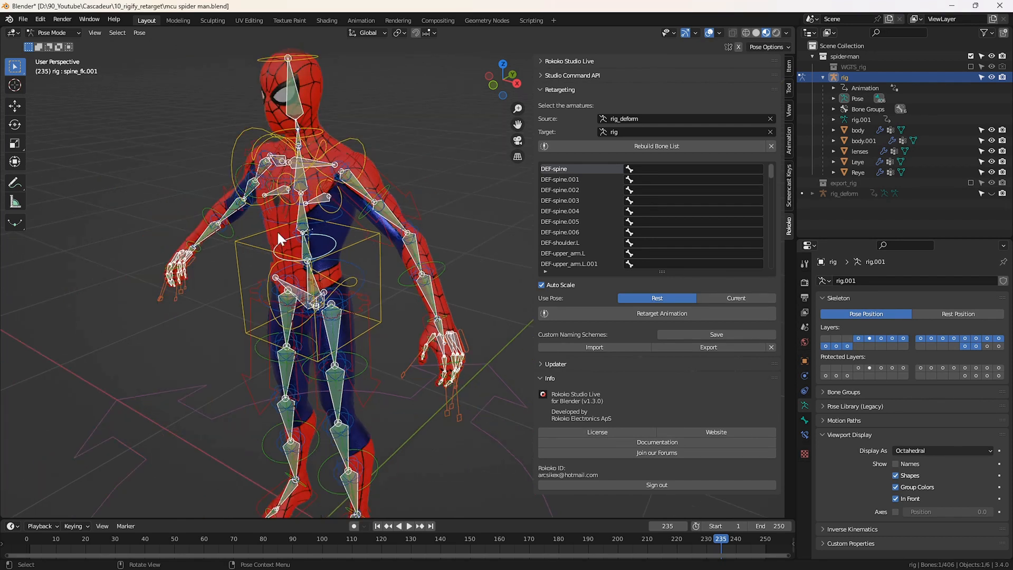
scroll(295, 259, up, 3)
- Identify the rig's torso control in the viewport and map DEF-spine to torso
click(331, 256)
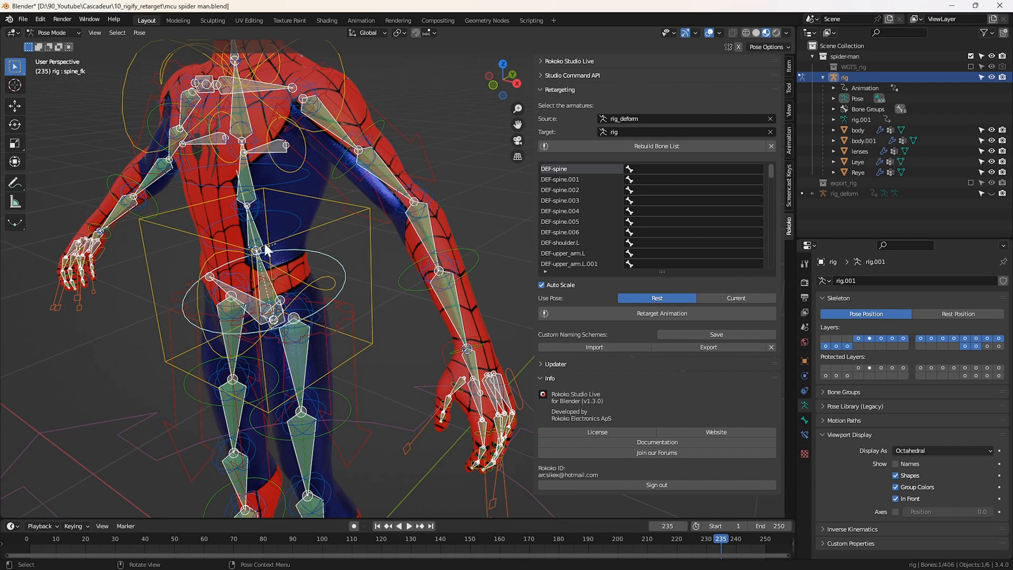
click(254, 231)
click(368, 231)
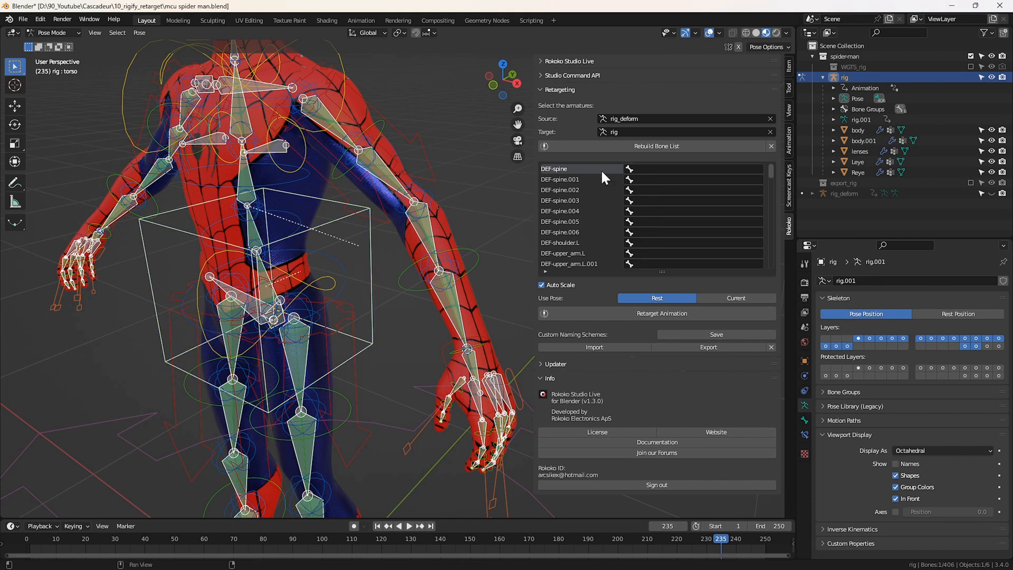
click(655, 170)
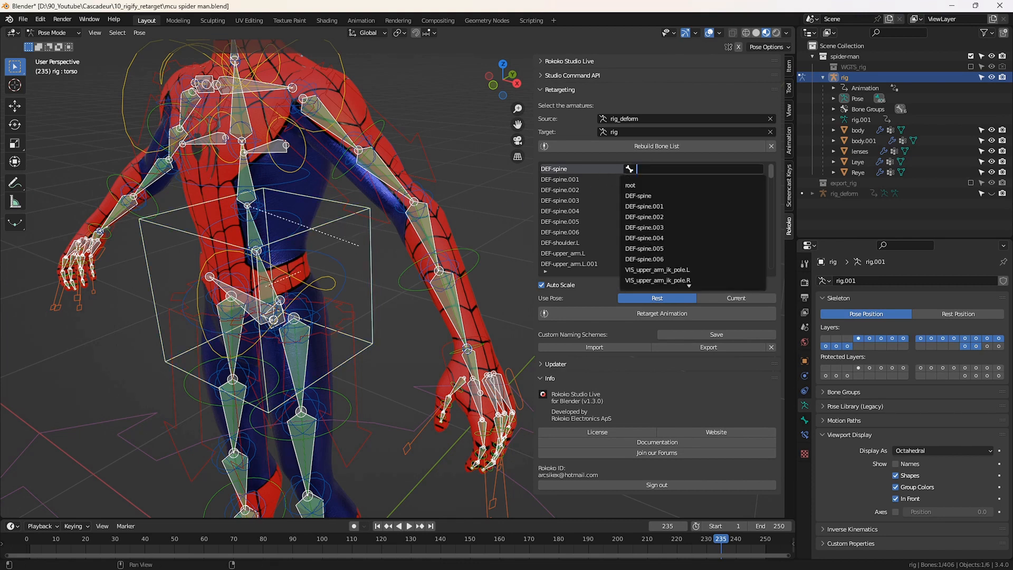
text(torso)
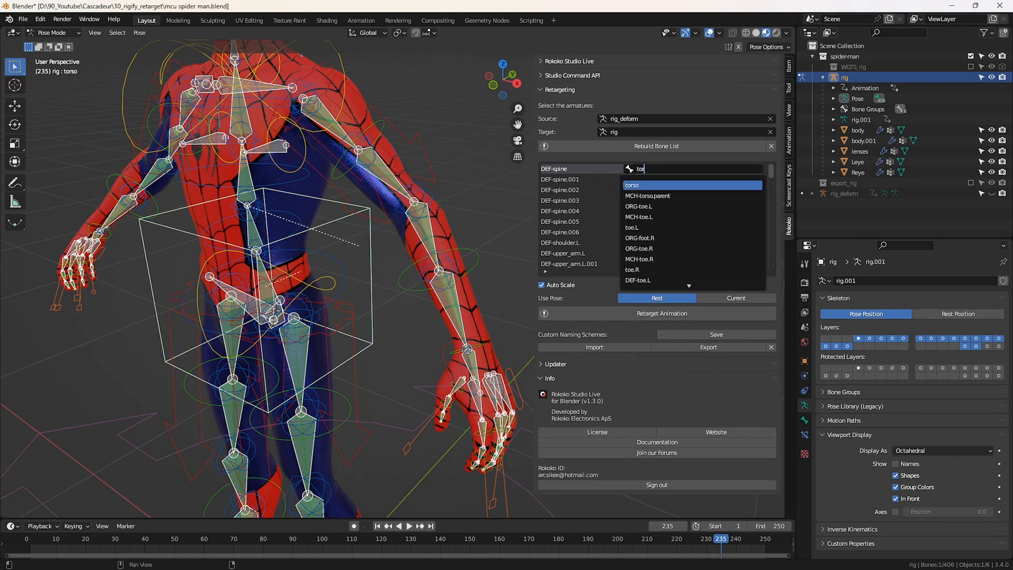
key(Return)
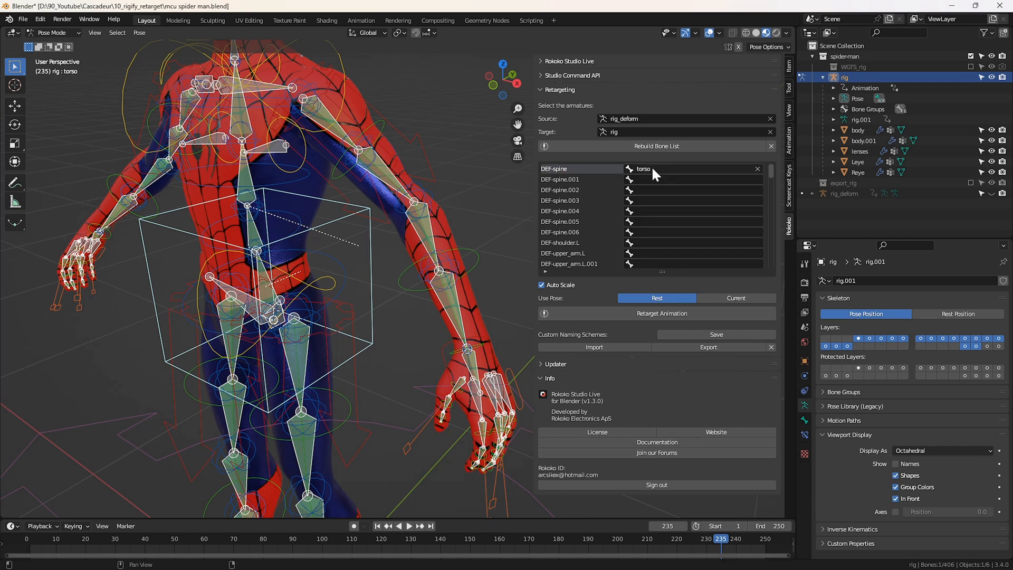
- Identify the control around the DEF-spine.001 bone and map DEF-spine.001 to spine_fk.001
click(254, 237)
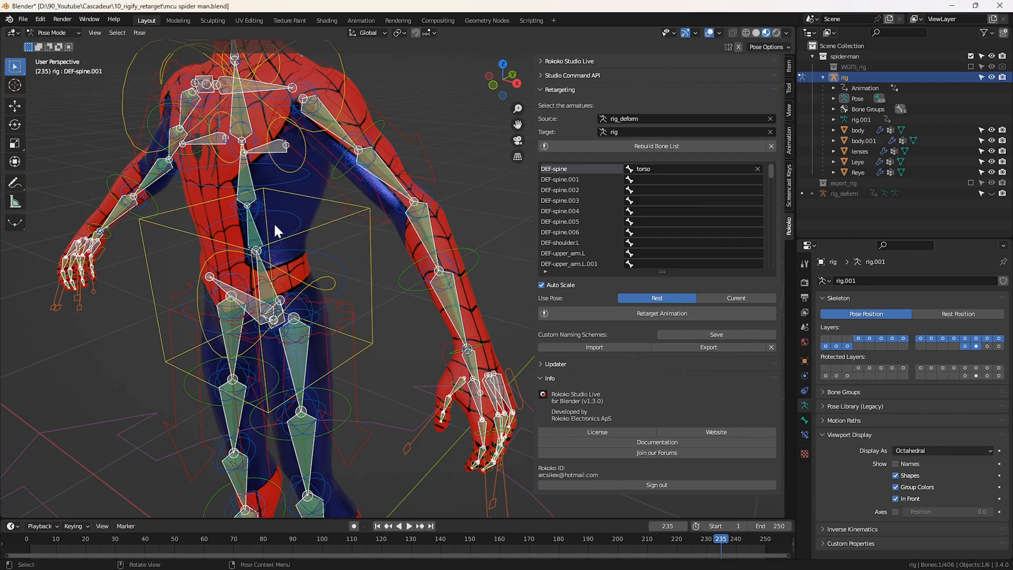
click(293, 221)
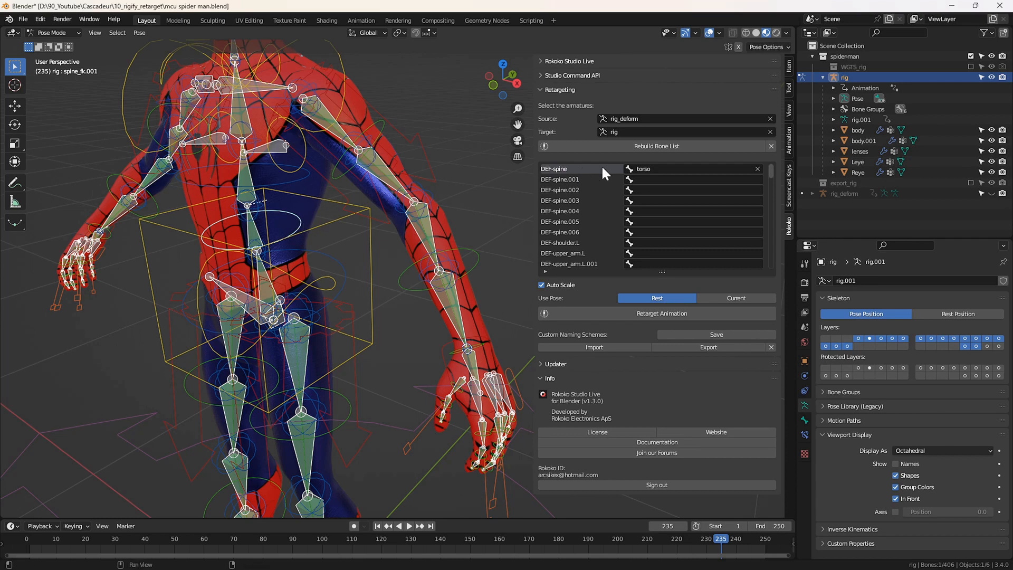
click(641, 180)
click(642, 248)
- Identify the control around the next spine bone and map DEF-spine.002 to spine_fk.002
click(246, 171)
click(296, 178)
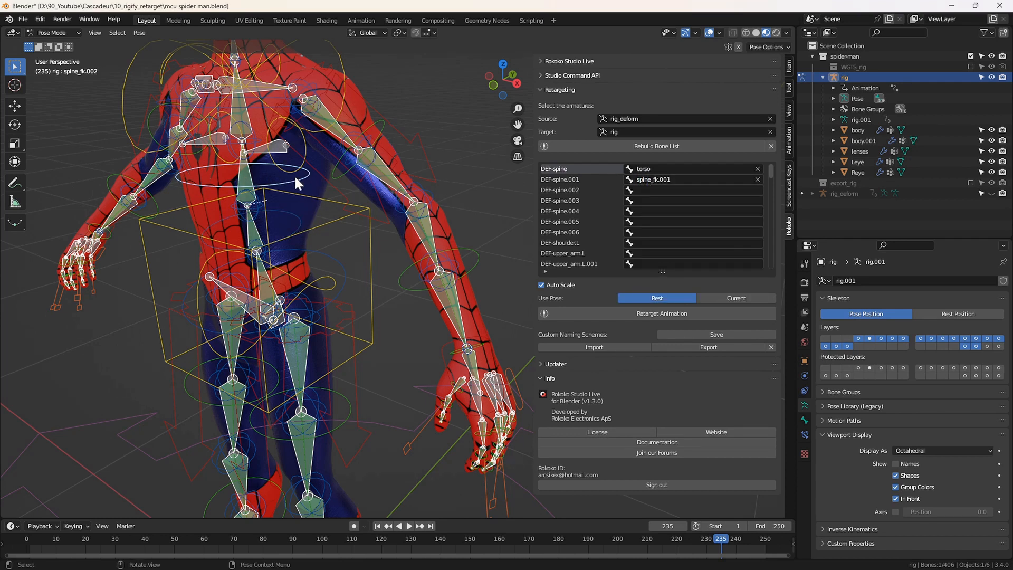
click(705, 190)
text(spin)
key(Down)
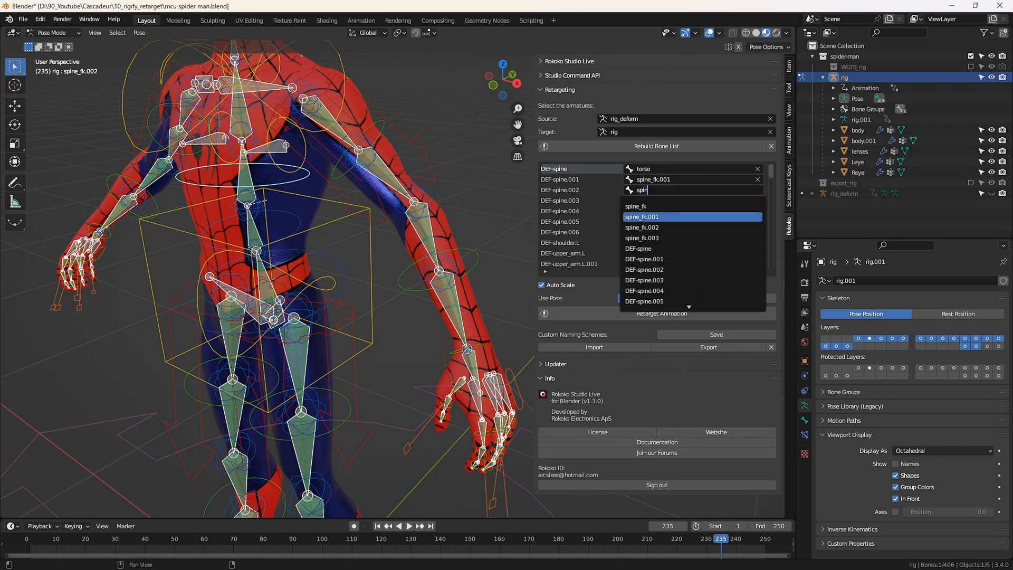
key(Down)
key(Return)
- Select the upper chest control for reference and map DEF-spine.003 to spine_fk.003
click(308, 107)
click(308, 107)
click(649, 201)
text(spin)
key(Down)
key(Down)
key(Down)
key(Return)
- Check the neck control and its deformation bone, and map DEF-spine.004 to neck
shift+middle_drag(289, 154, 307, 269)
click(269, 160)
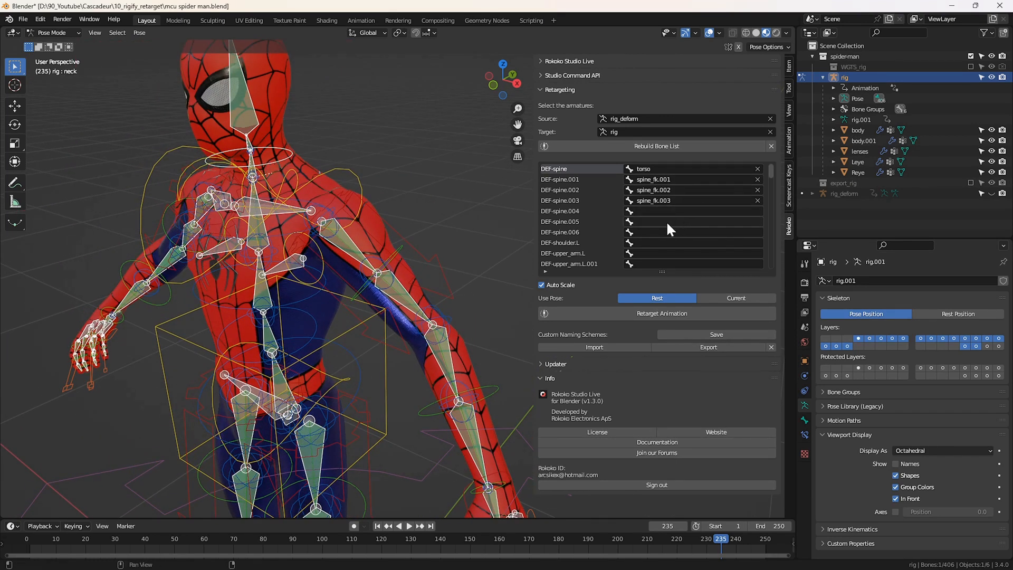
click(253, 161)
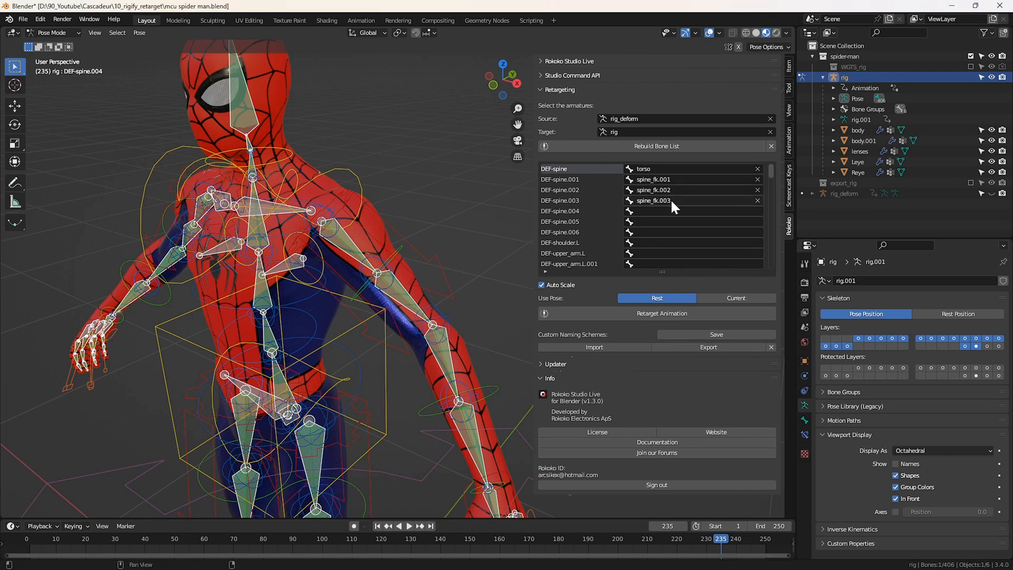
click(665, 211)
text(ne)
key(Down)
key(Return)
- Map DEF-spine.006 to the head control
click(657, 231)
text(he)
key(Down)
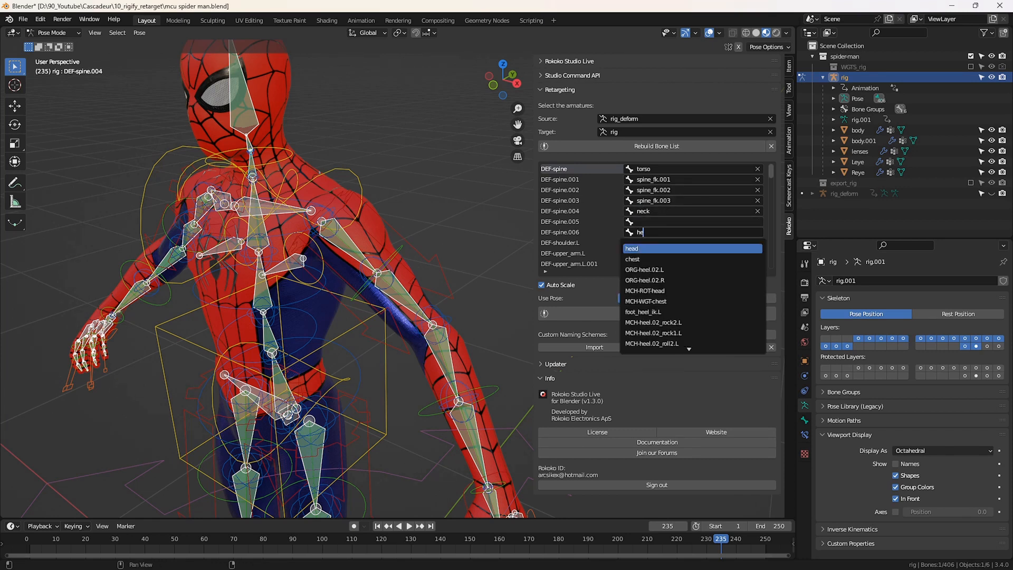
key(Return)
- Select the left shoulder control for reference and map DEF-shoulder.L to shoulder.L
click(286, 171)
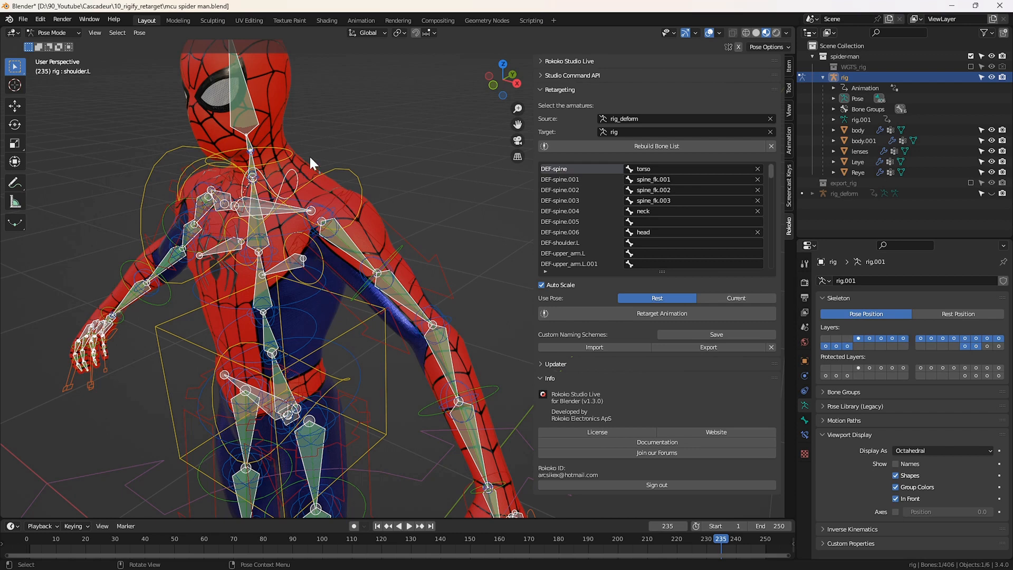
scroll(641, 220, down, 1)
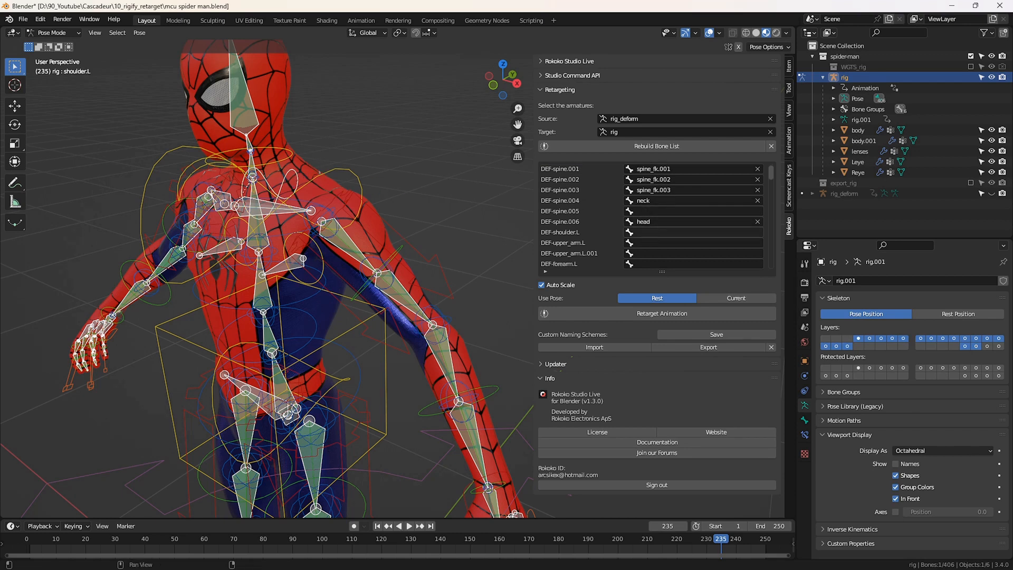
click(646, 233)
text(sho)
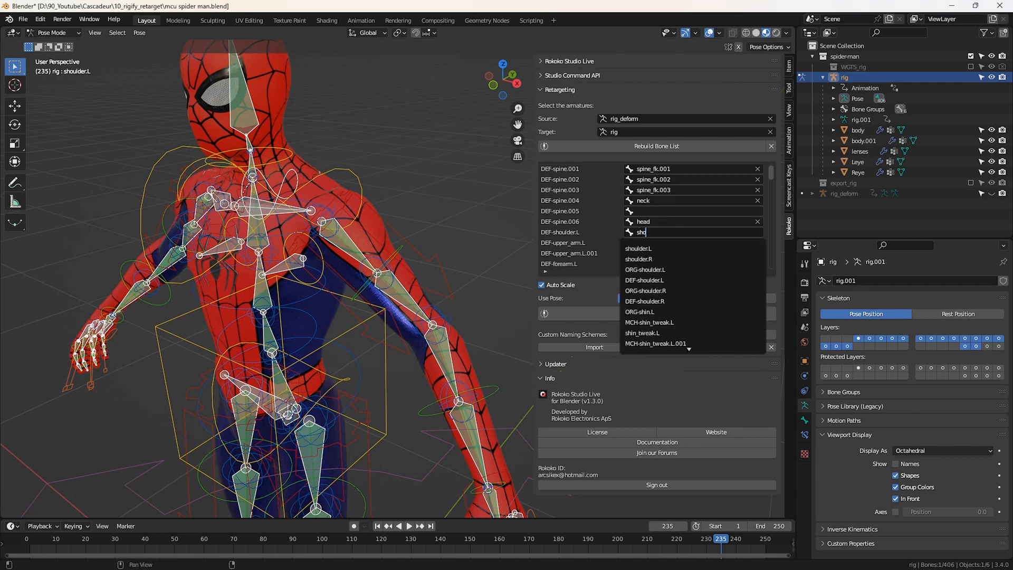
key(Down)
key(Return)
click(646, 243)
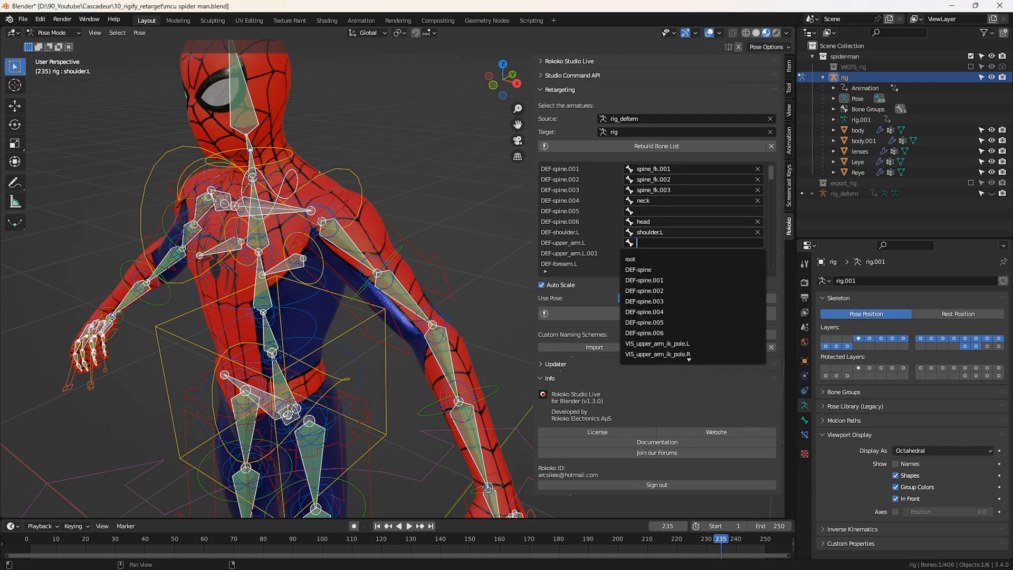
key(Down)
key(Down)
key(Down)
key(Down)
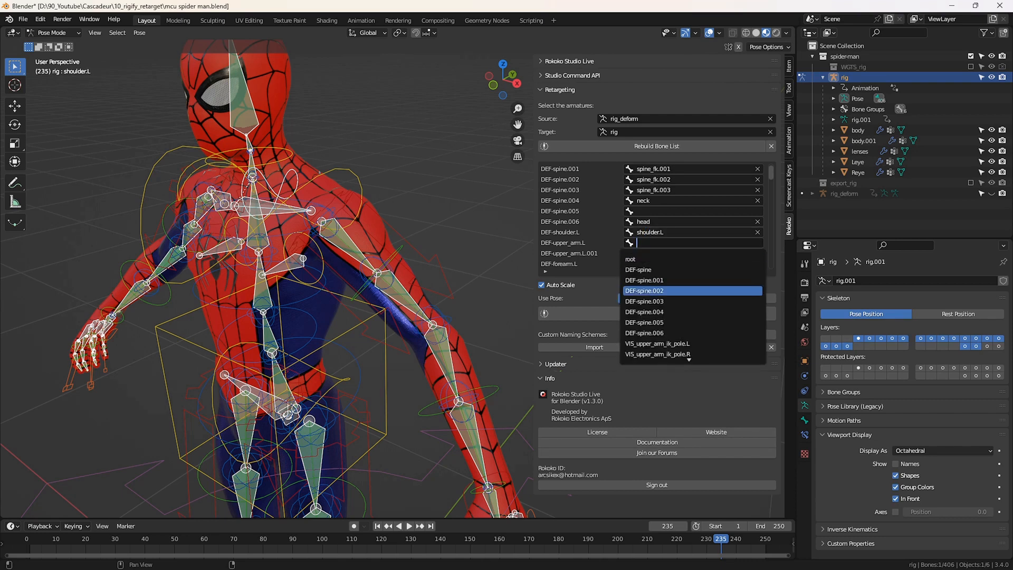
key(Down)
key(Down)
- Check the left arm's FK controls in the viewport and map DEF-upper_arm.L to upper_arm_fk.L
click(390, 270)
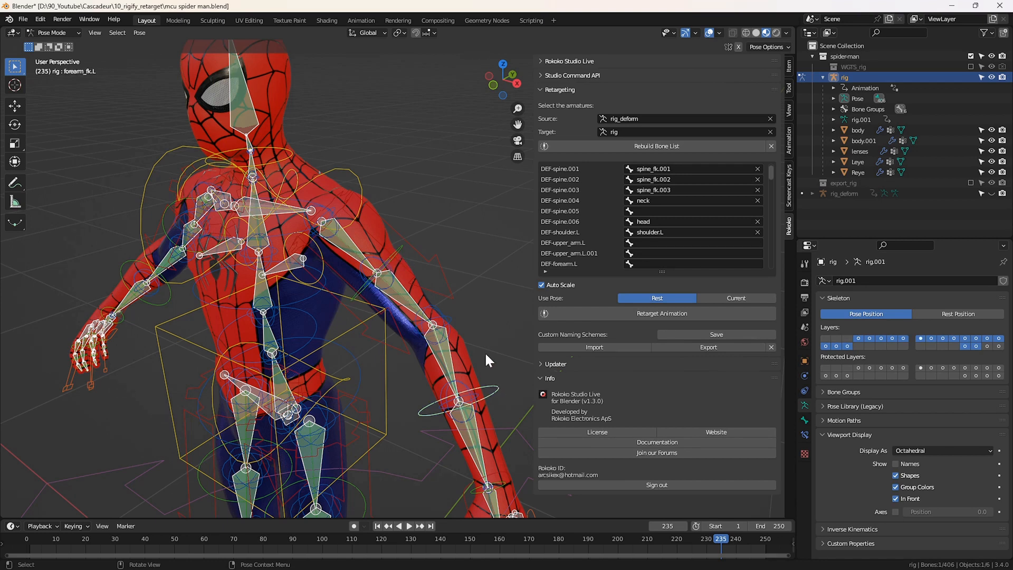
click(649, 243)
text(upp)
click(652, 259)
- Map DEF-forearm.L to forearm_fk.L and DEF-hand.L to hand_fk.L
scroll(654, 232, down, 3)
click(654, 233)
text(for)
click(655, 249)
click(657, 253)
text(hand)
key(Return)
- Map DEF-thumb.01.L to thumb.01.L
scroll(656, 237, down, 3)
click(656, 237)
text(thu)
key(Down)
key(Down)
key(Down)
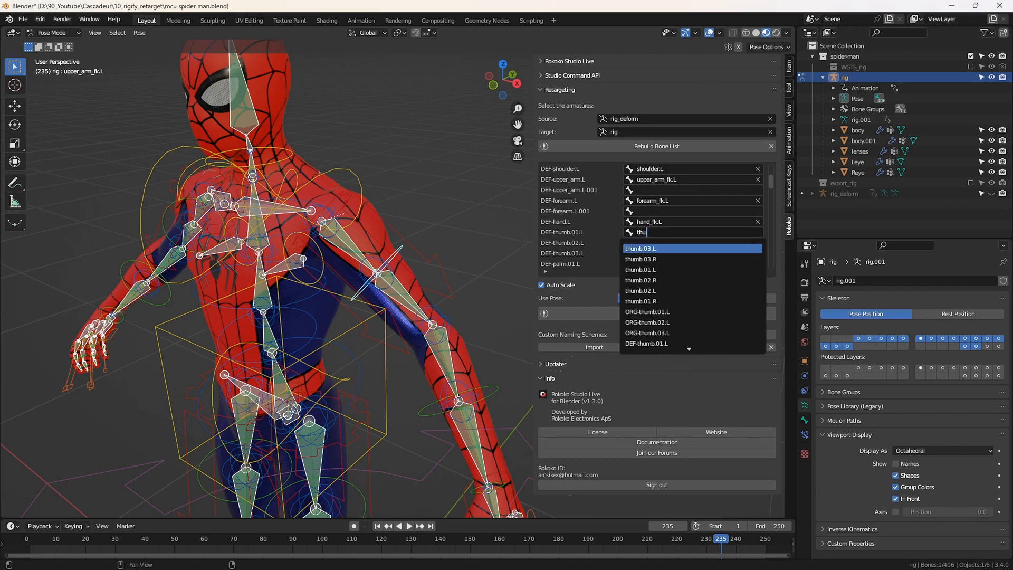
key(Return)
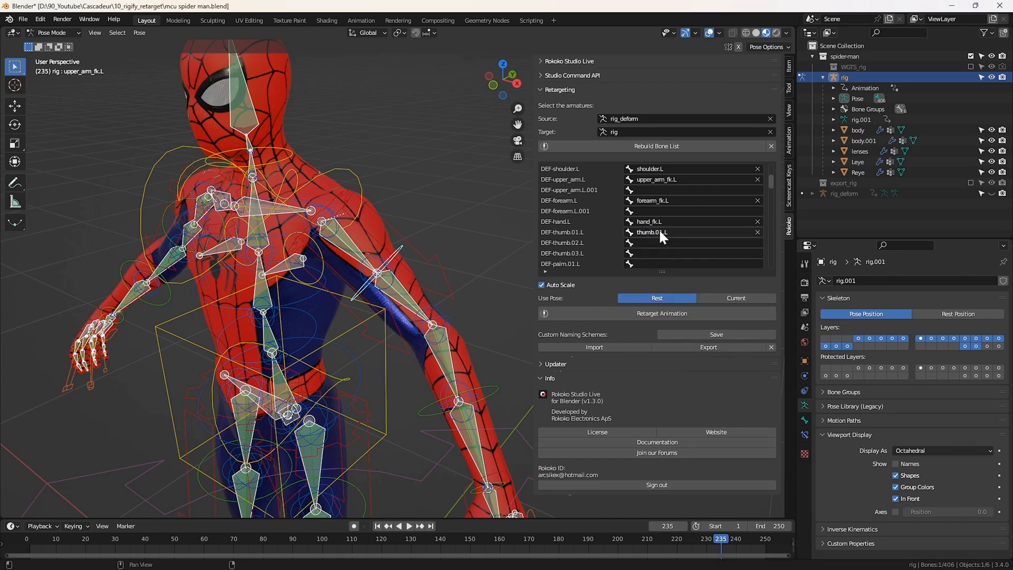
- Map DEF-thumb.02.L to thumb.02.L and DEF-thumb.03.L to thumb.03.L
click(660, 242)
text(thu)
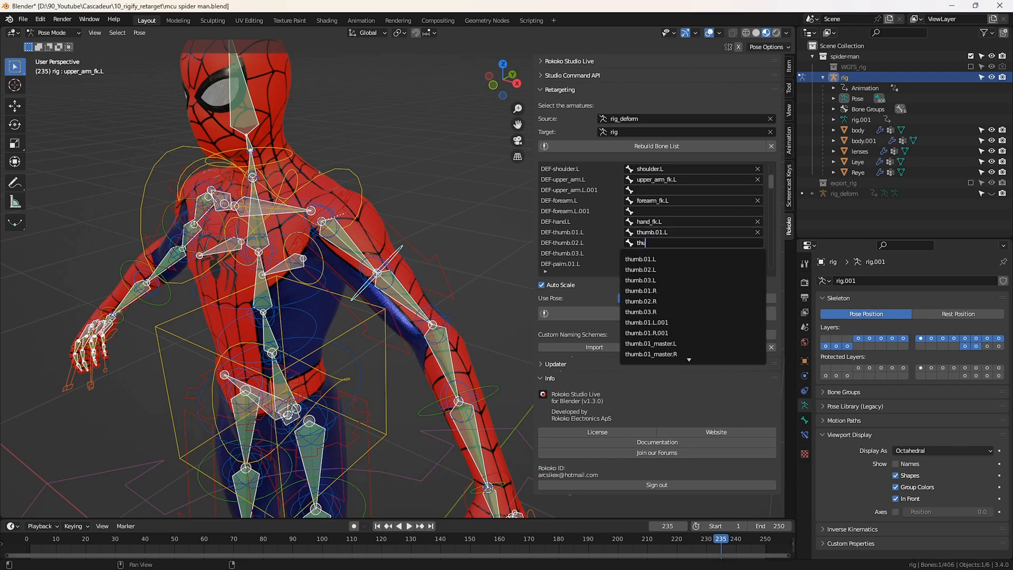
key(Down)
key(Down)
key(Return)
click(654, 253)
text(thum)
key(Down)
key(Down)
key(Down)
key(Return)
- Map the left index finger bones DEF-f_index.01.L, .02.L and .03.L to f_index.01.L, f_index.02.L and f_index.03.L
scroll(635, 232, down, 3)
click(641, 243)
text(ind)
click(654, 280)
click(654, 253)
text(f_in)
click(654, 312)
click(655, 264)
text(f_in)
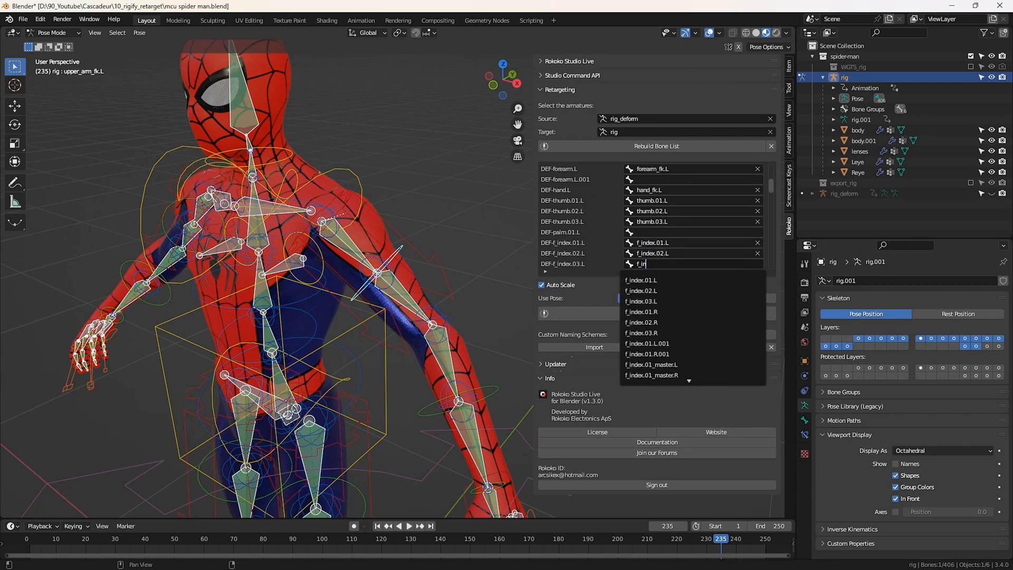
- Map the left middle finger bones DEF-f_middle.01.L, .02.L and .03.L to f_middle.01.L, f_middle.02.L and f_middle.03.L
scroll(654, 232, down, 6)
click(654, 222)
text(f_mid)
key(Down)
key(Return)
click(641, 232)
text(f_mid)
key(Down)
key(Down)
key(Return)
click(641, 243)
text(f_mid)
key(Down)
key(Down)
key(Down)
key(Return)
- Map the left ring finger bones DEF-f_ring.01.L, .02.L and .03.L to f_ring.01.L, f_ring.02.L and f_ring.03.L
click(639, 254)
text(ring)
click(648, 291)
click(648, 264)
text(ring)
click(652, 323)
scroll(651, 253, down, 2)
click(651, 253)
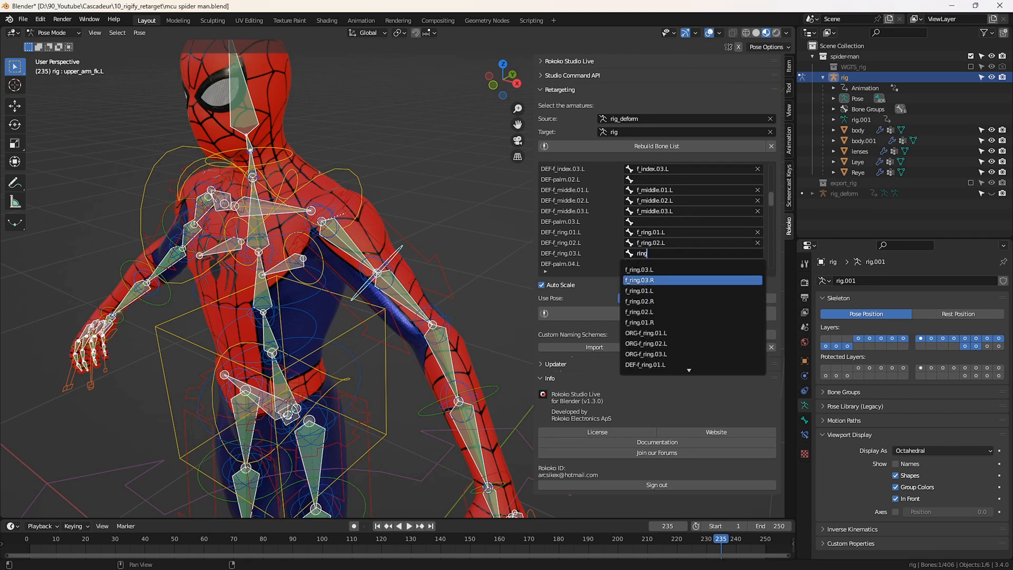
click(649, 269)
- Map the left pinky bones DEF-f_pinky.01.L, .02.L and .03.L to f_pinky.01.L, f_pinky.02.L and f_pinky.03.L
scroll(649, 248, down, 4)
click(649, 233)
text(pink)
click(649, 269)
click(649, 242)
text(pink)
click(654, 301)
click(654, 253)
text(pink)
click(654, 280)
- Map DEF-shoulder.R to shoulder.R and DEF-upper_arm.R to upper_arm_fk.R
scroll(654, 242, down, 2)
click(654, 243)
text(shoul)
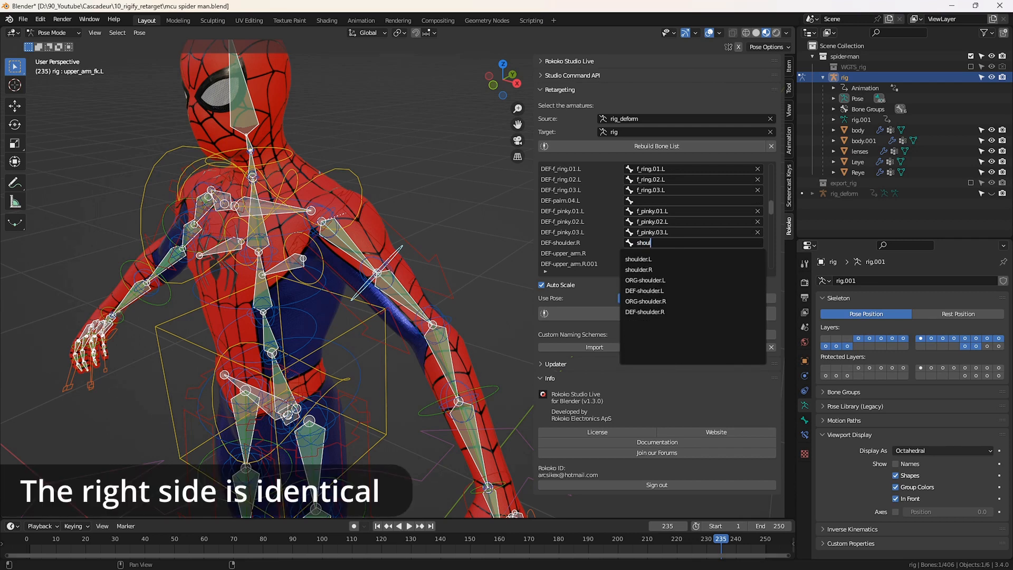
click(655, 269)
click(654, 253)
text(uppe)
key(Down)
key(Down)
key(Return)
- Map DEF-forearm.R to forearm_fk.R and DEF-hand.R to hand_fk.R
scroll(651, 249, down, 3)
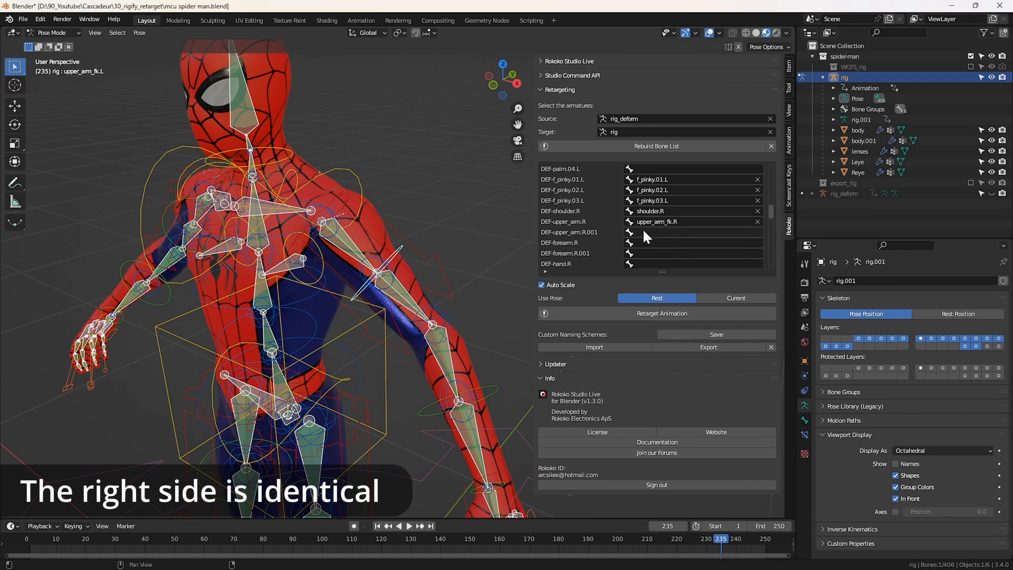
click(644, 242)
text(fore)
key(Down)
key(Return)
scroll(640, 241, down, 2)
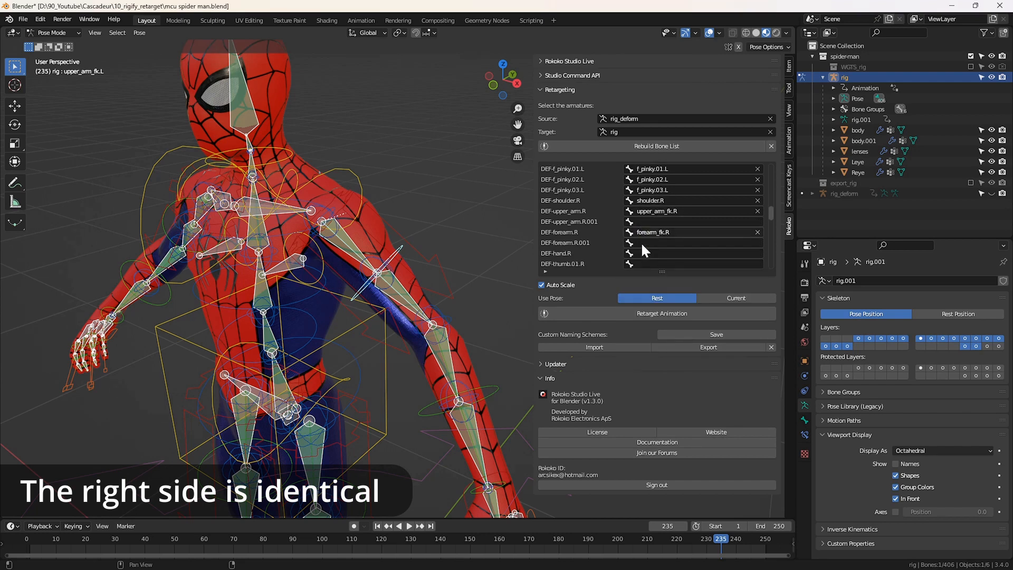
click(644, 243)
text(hand)
key(Down)
key(Down)
key(Return)
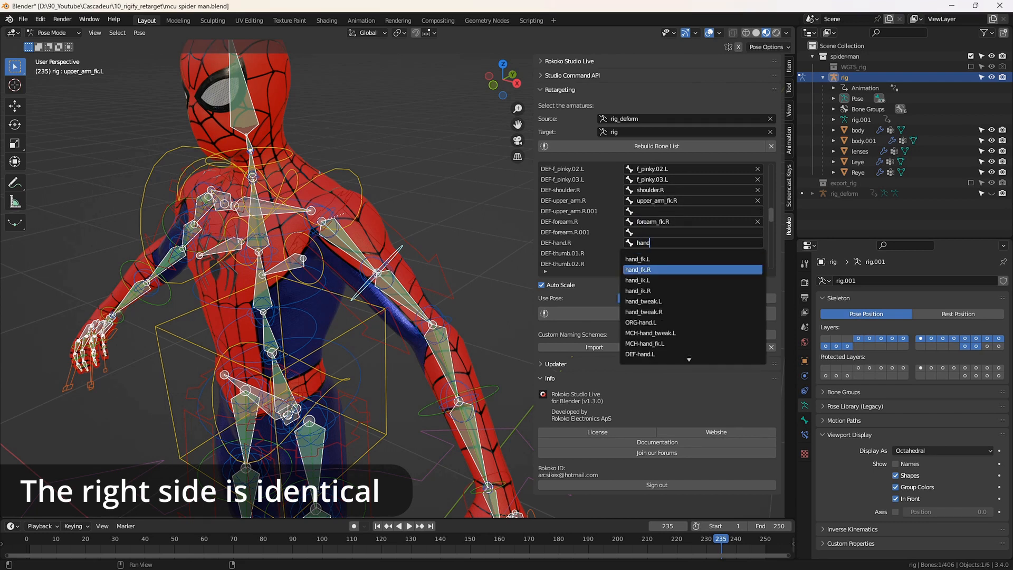
- Map the right thumb bones DEF-thumb.01.R, .02.R and .03.R to thumb.01.R, thumb.02.R and thumb.03.R
scroll(645, 241, down, 1)
click(646, 242)
text(thum)
key(Down)
key(Down)
key(Return)
key(ctrl+c)
click(646, 252)
key(ctrl+v)
key(Return)
click(646, 253)
text(thumb.02)
key(Down)
key(Down)
key(Return)
click(645, 264)
text(thumb.03)
key(Down)
key(Down)
key(Return)
- Enlarge the bone list and map DEF-f_index.01.R, .02.R and .03.R to f_index.01.R, f_index.02.R and f_index.03.R
drag(665, 273, 670, 393)
scroll(678, 317, down, 20)
click(680, 221)
text(f_index.01)
key(Down)
key(Down)
key(Return)
click(680, 232)
text(f_index.02)
key(Down)
key(Down)
key(Return)
click(680, 242)
- Map the right middle and ring finger bones, .01.R to .03.R, to their matching f_middle and f_ring controls
text(f_middle.01.R)
key(Return)
click(661, 274)
text(f_middle.02.R)
key(Return)
click(660, 284)
text(f_middle.03.R)
key(Return)
text(f_r)
click(654, 396)
- Map the right pinky bones DEF-f_pinky.01.R, .02.R and .03.R to f_pinky.01.R, f_pinky.02.R and f_pinky.03.R
click(655, 348)
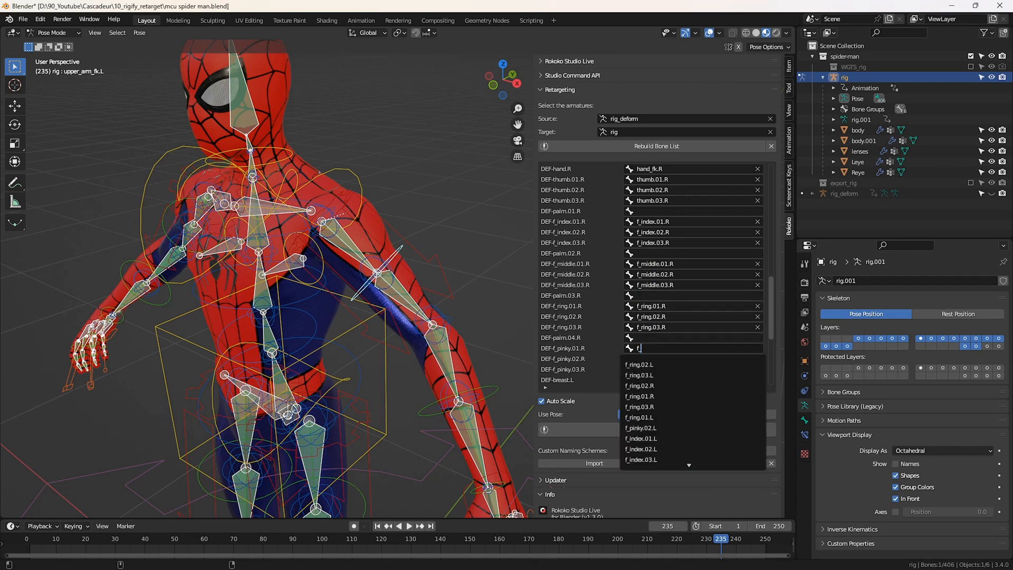
text(f_p)
click(654, 396)
click(654, 359)
text(f_p)
- Map DEF-breast.L to breast.L and DEF-breast.R to breast.R
click(653, 306)
text(bre)
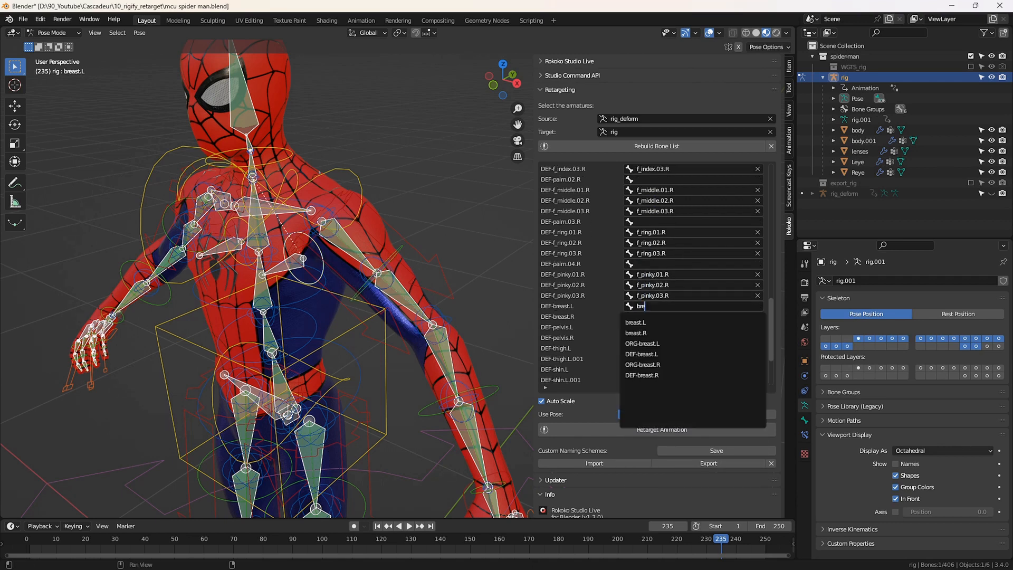
click(639, 322)
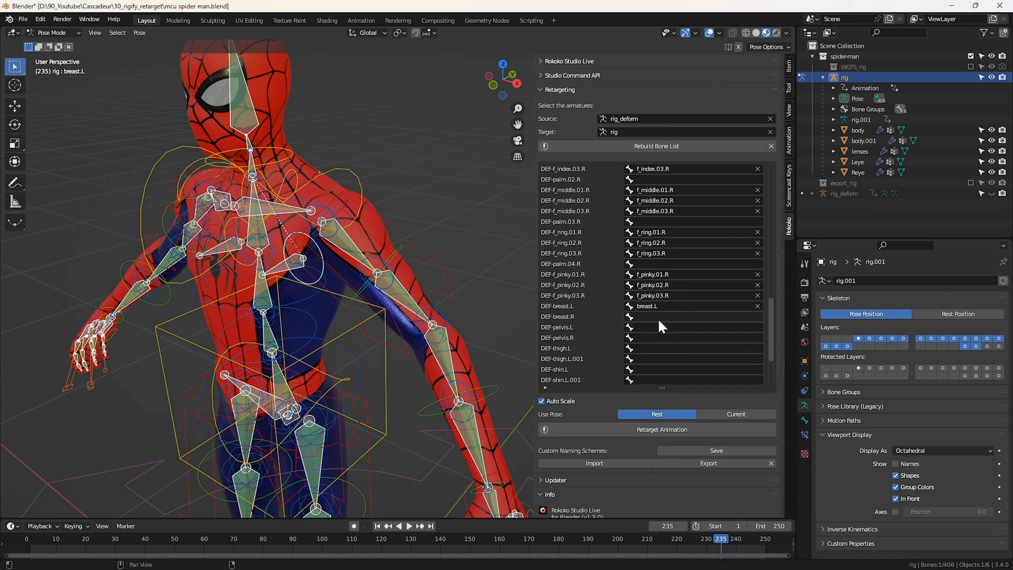
click(658, 316)
text(bre)
click(661, 339)
- Map DEF-thigh.L to thigh_fk.L and DEF-shin.L to shin_fk.L
scroll(555, 321, down, 7)
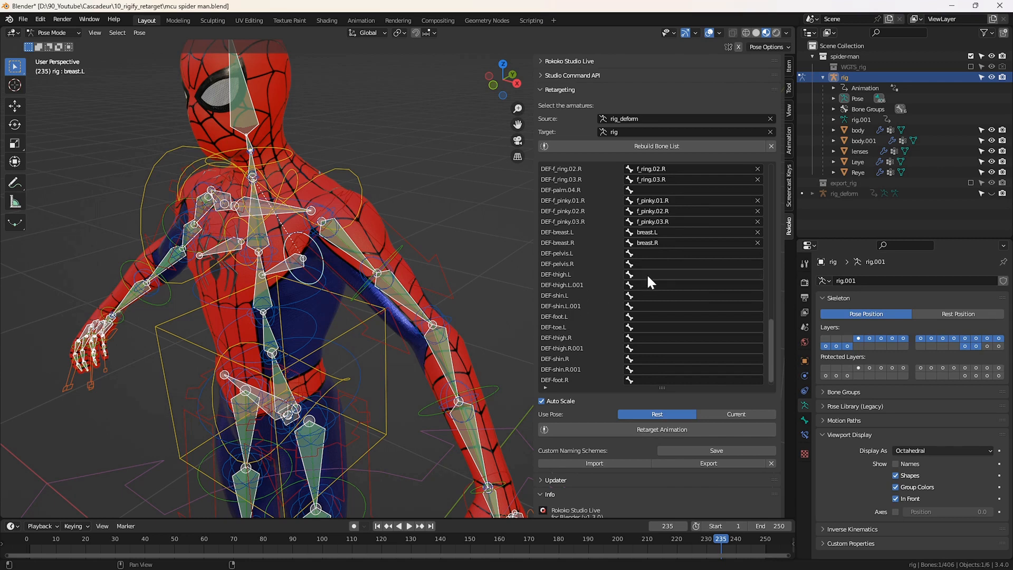
click(647, 275)
text(thi)
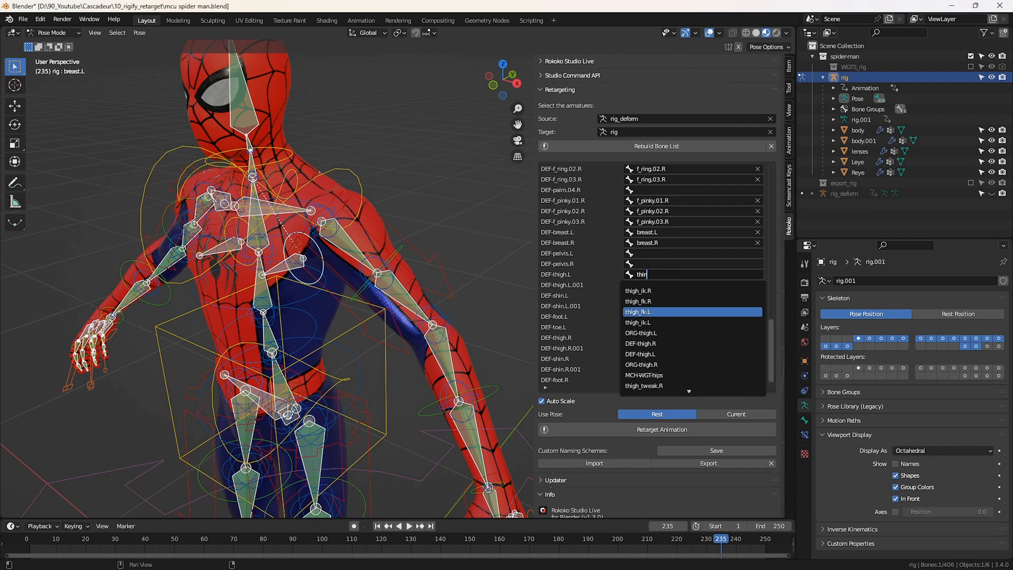
click(648, 312)
click(647, 296)
text(s)
key(Down)
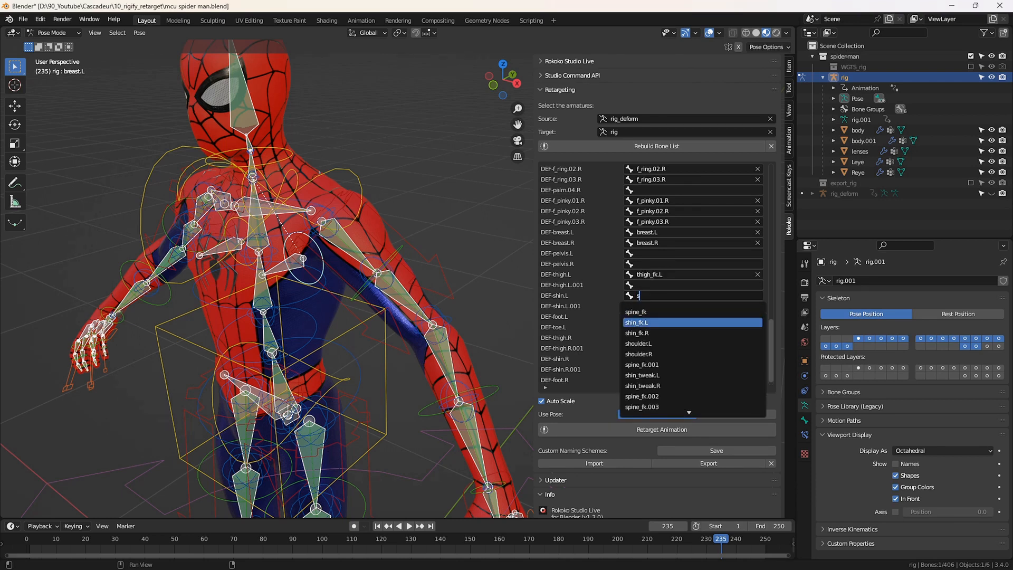
click(643, 321)
- Map DEF-foot.L to foot_fk.L and DEF-toe.L to toe.L
scroll(615, 309, down, 1)
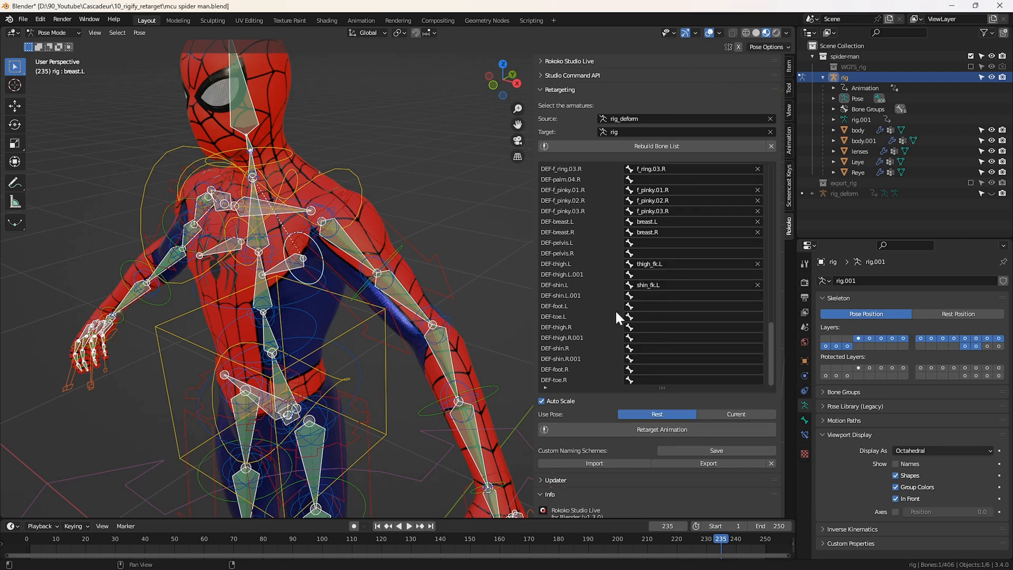
click(654, 307)
click(649, 323)
click(647, 316)
text(t)
key(Down)
key(Down)
key(Up)
click(644, 345)
- Map DEF-thigh.R to thigh_fk.R and DEF-shin.R to shin_fk.R
click(647, 325)
text(thi)
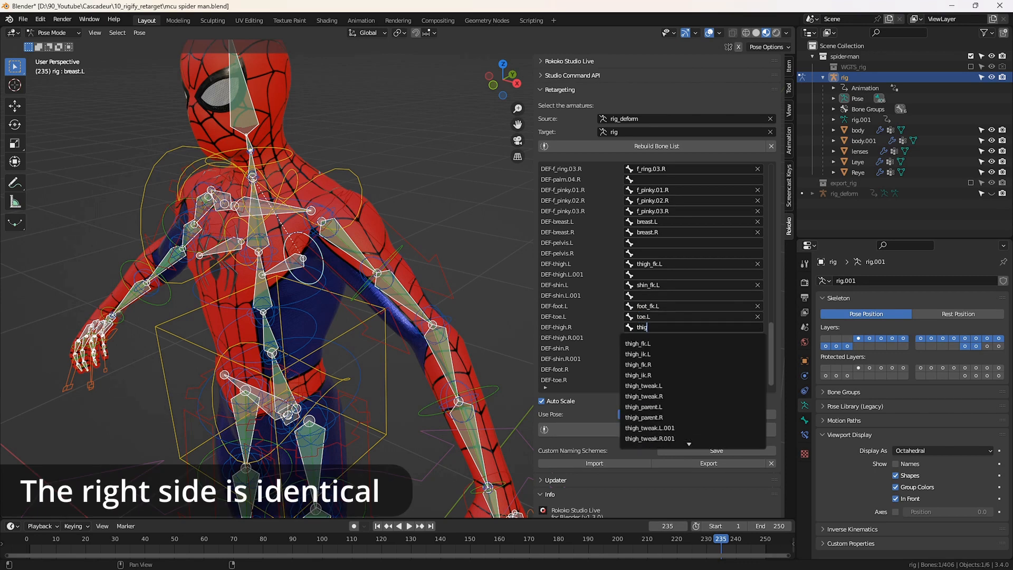
click(647, 365)
click(647, 348)
text(s)
click(656, 375)
click(659, 349)
key(BackSpace)
text(R)
click(659, 365)
- Map DEF-foot.R to the right foot's FK control
click(660, 369)
text(f)
key(Return)
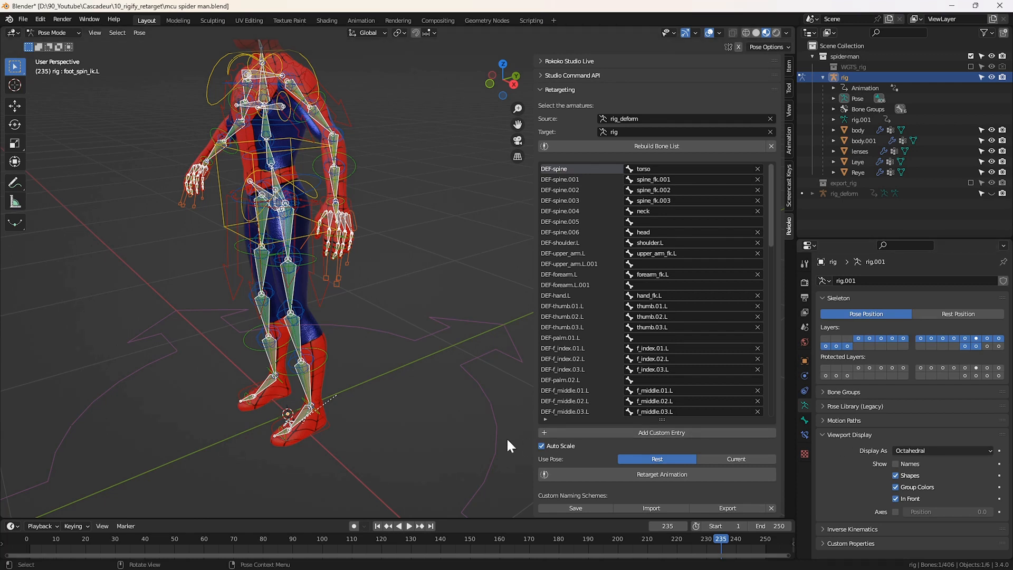
- Select the left foot, thigh, hand and upper arm controls one by one to check their bone names
click(309, 429)
click(317, 289)
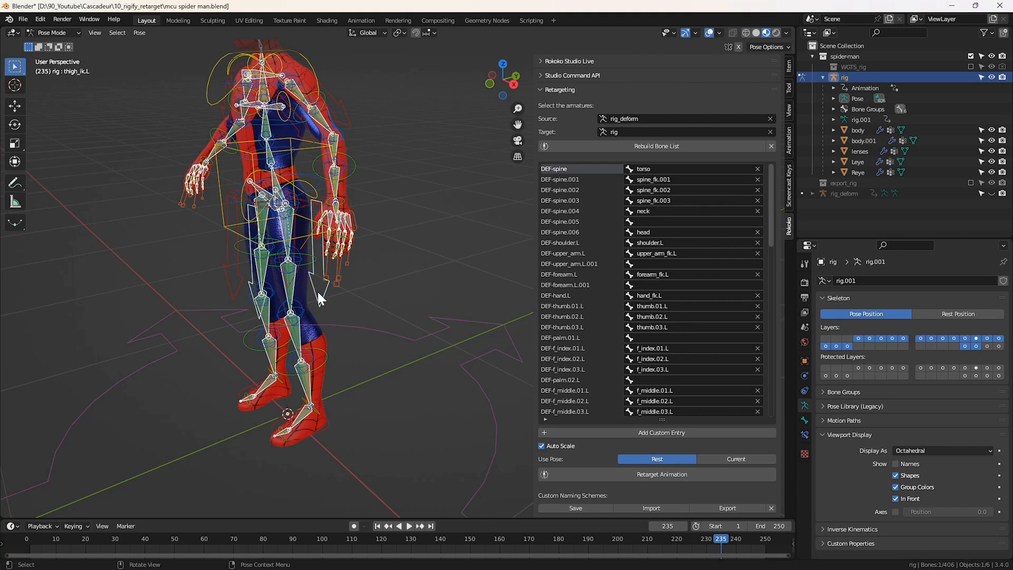
click(346, 198)
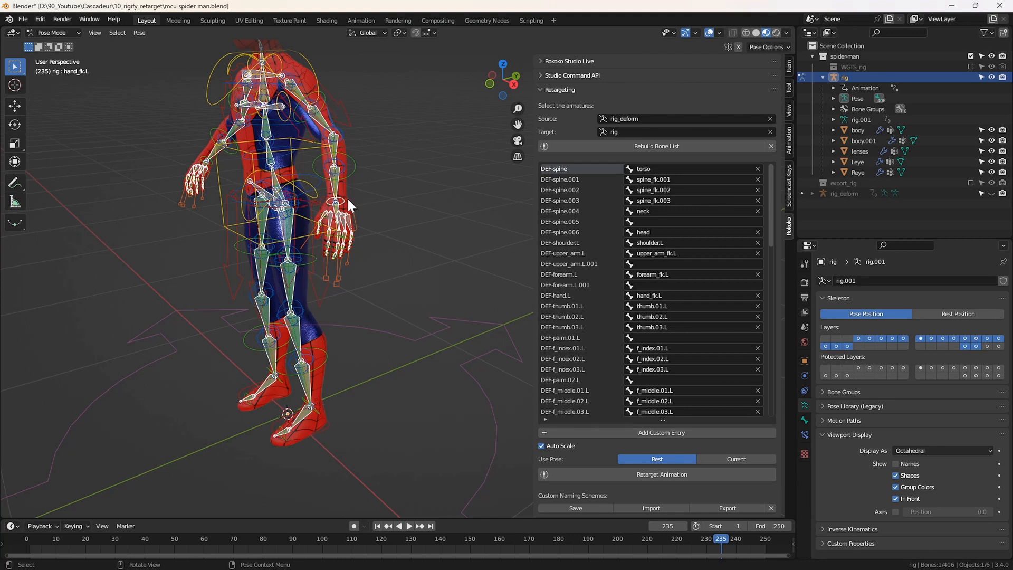
click(345, 112)
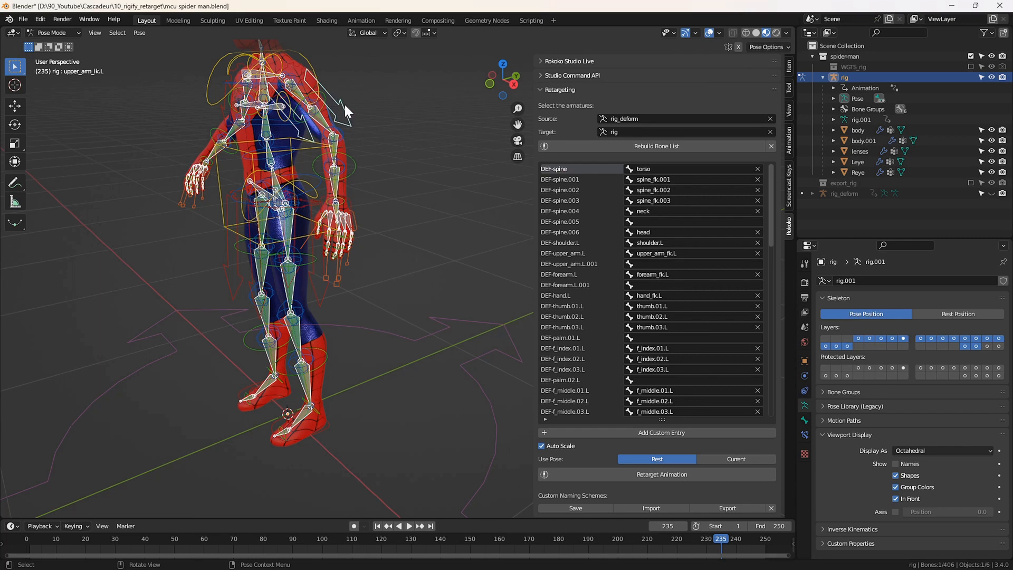
- Add four custom entries to the bone list and set the first two sources to DEF-upper_arm.L and DEF-hand.L
click(661, 431)
click(661, 432)
click(661, 431)
click(661, 431)
click(584, 379)
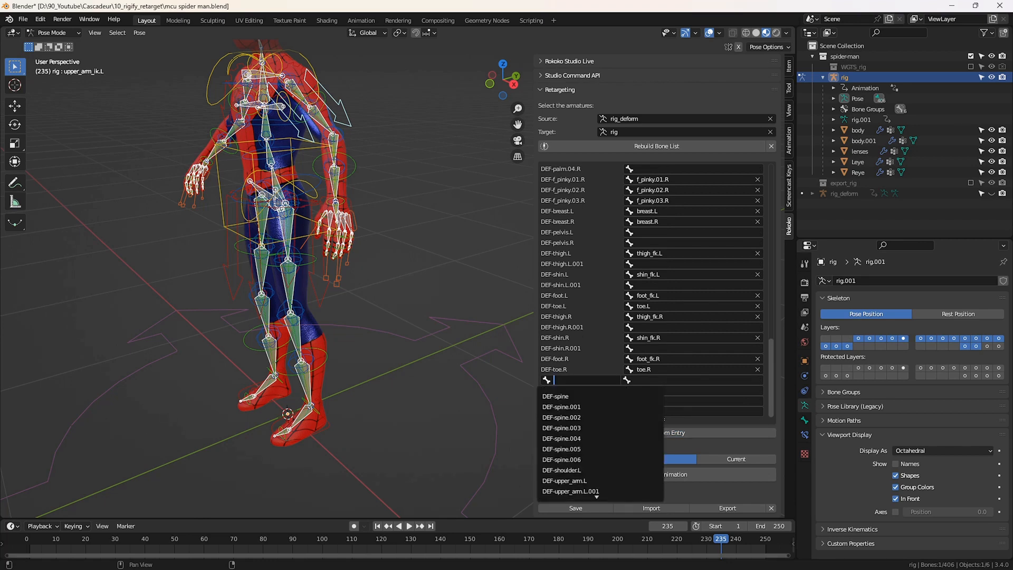
text(upe)
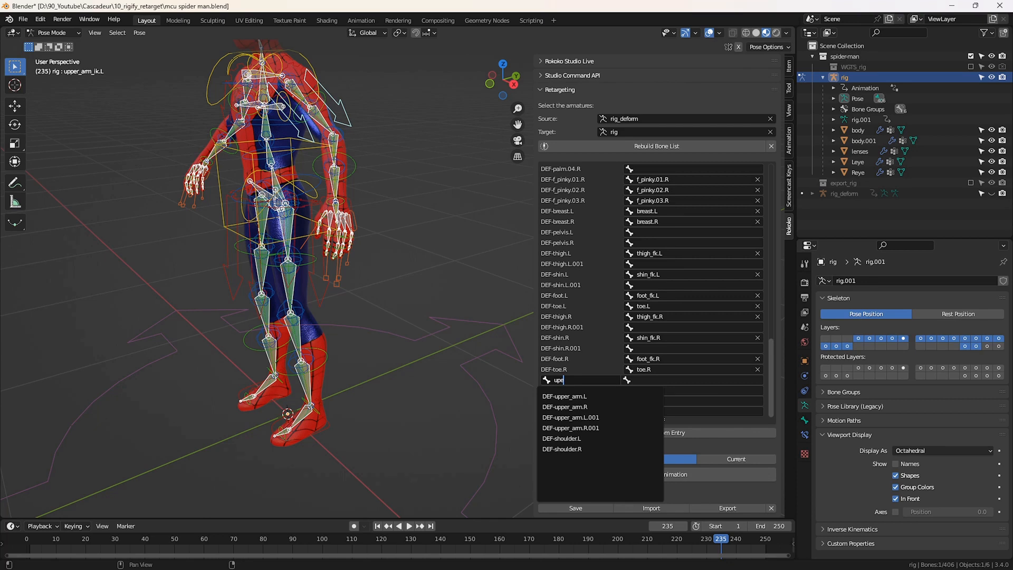
click(586, 396)
click(589, 392)
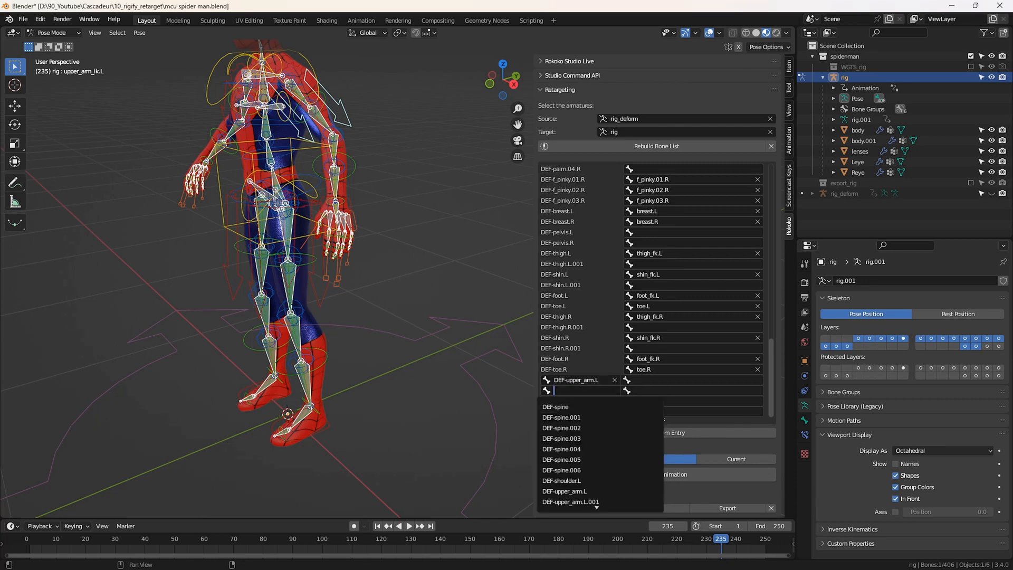
text(hand)
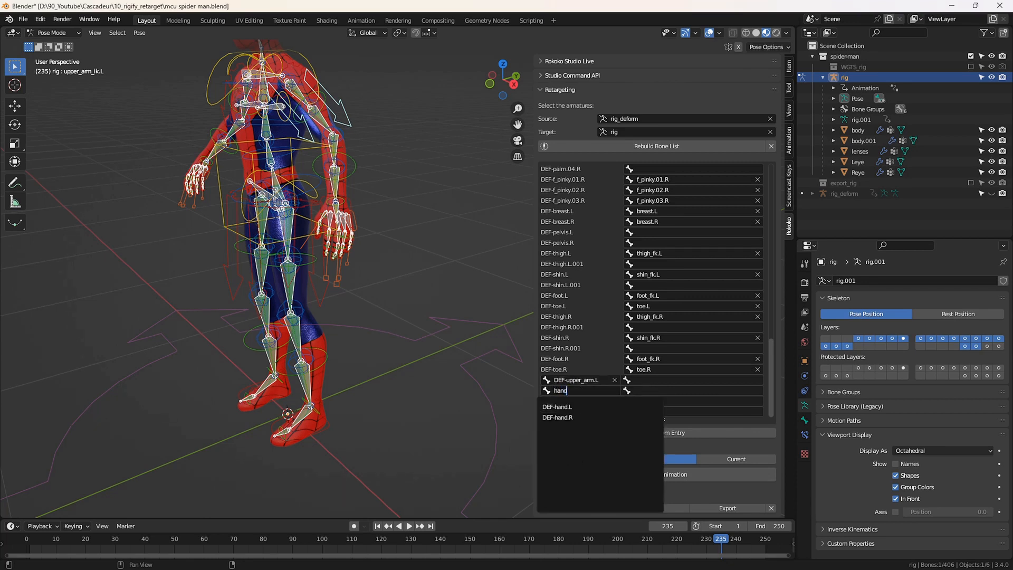
click(586, 407)
- Set the sources of the other two custom entries to DEF-upper_arm.R and DEF-hand.R
click(587, 401)
text(up)
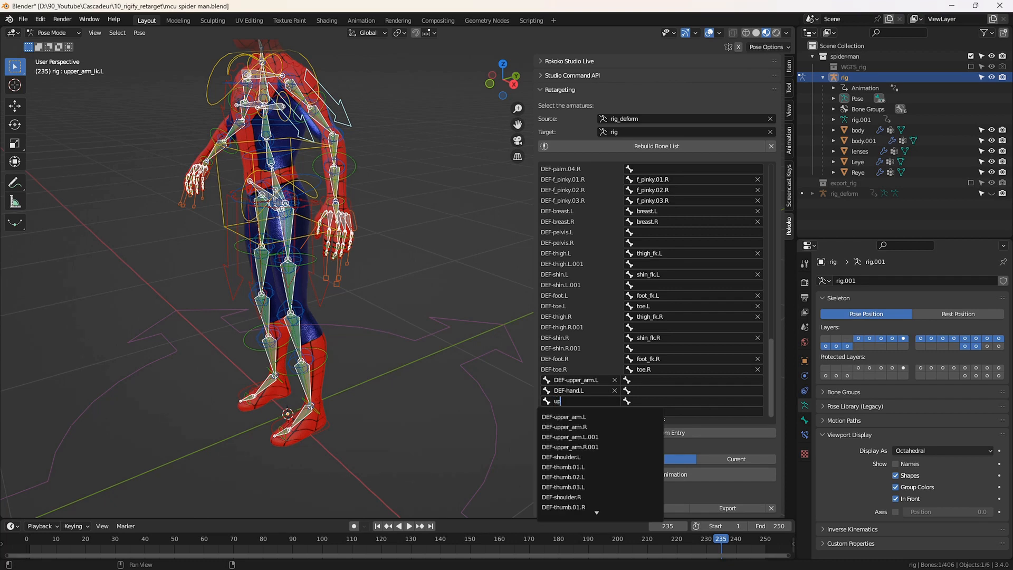
click(591, 426)
click(587, 411)
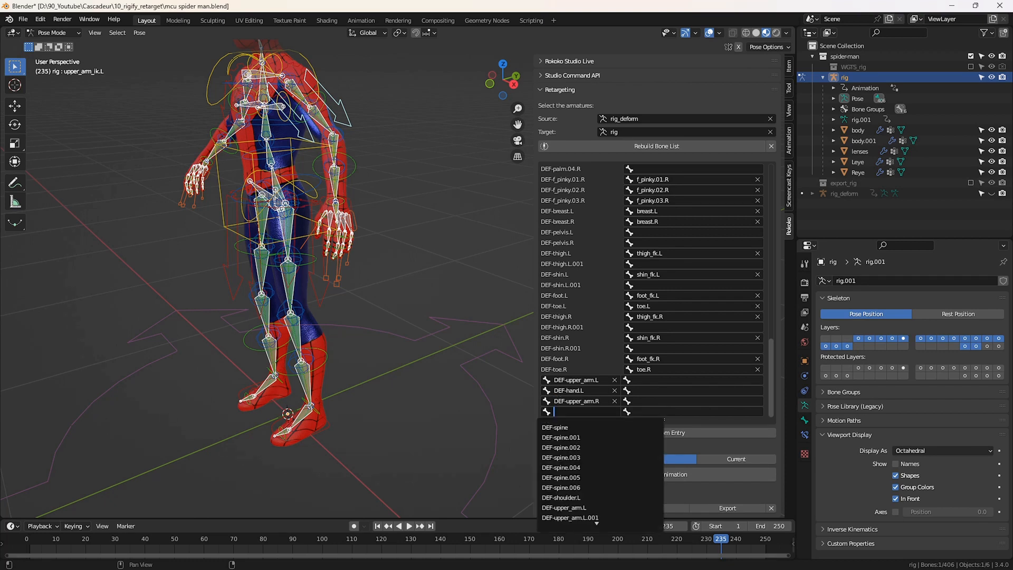
text(hand)
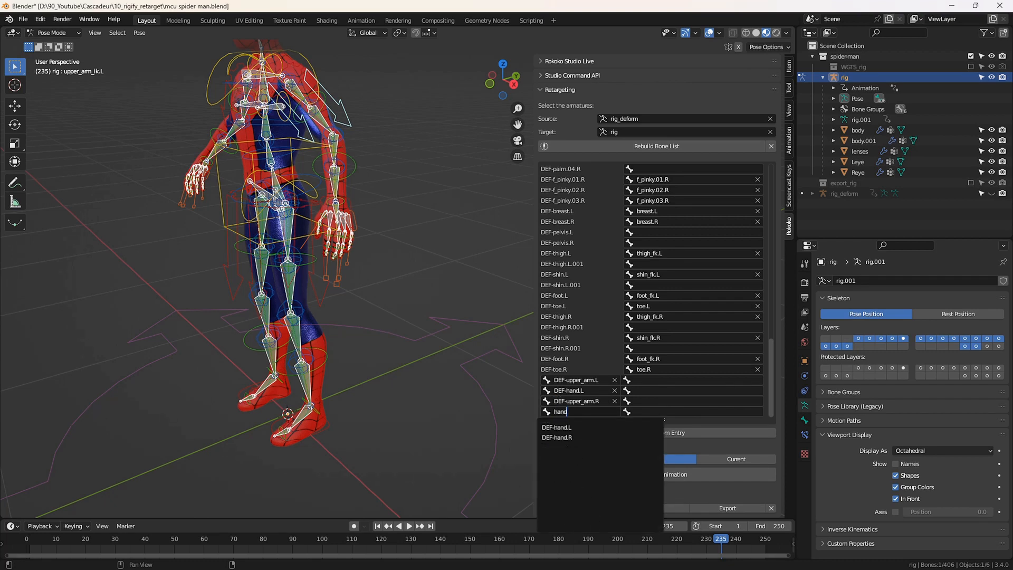
click(578, 437)
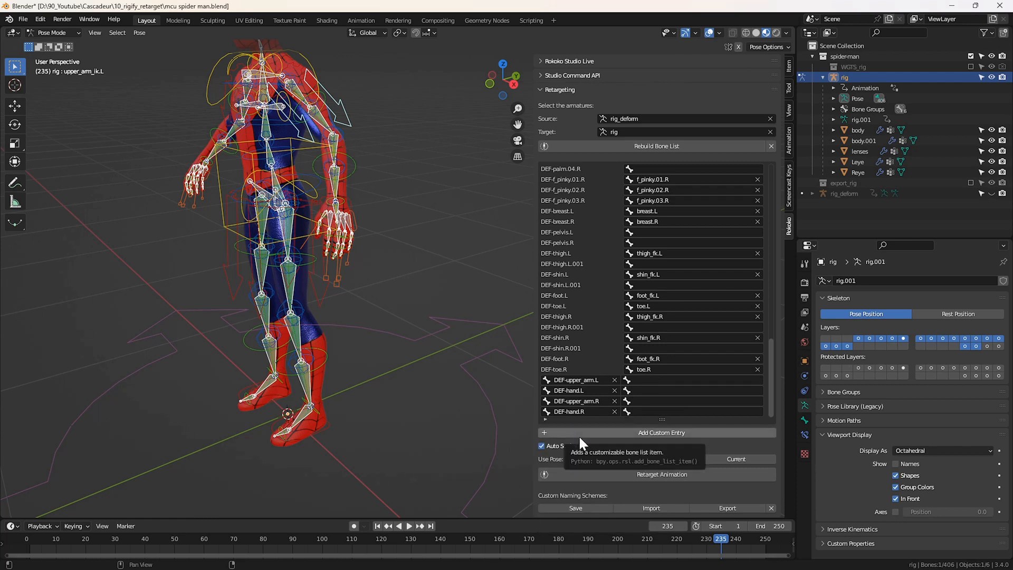
- Add five more custom entries to the bone list and set the first new source to DEF-thigh.L
click(634, 431)
click(634, 431)
click(634, 430)
click(634, 430)
click(634, 430)
click(594, 370)
text(thi)
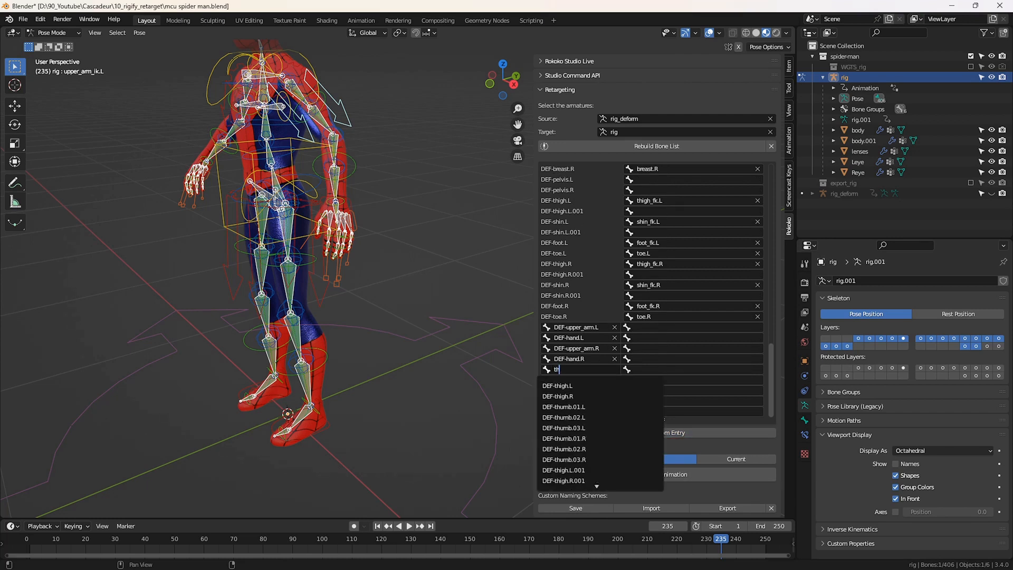
click(592, 385)
- Set the source of the custom entry below DEF-thigh.L to DEF-foot.L
click(592, 382)
text(thi)
key(BackSpace)
key(BackSpace)
key(BackSpace)
text(fo)
click(592, 396)
- Set the sources of the next two empty custom entries to DEF-thigh.R and DEF-foot.R
click(592, 391)
text(thigh.L)
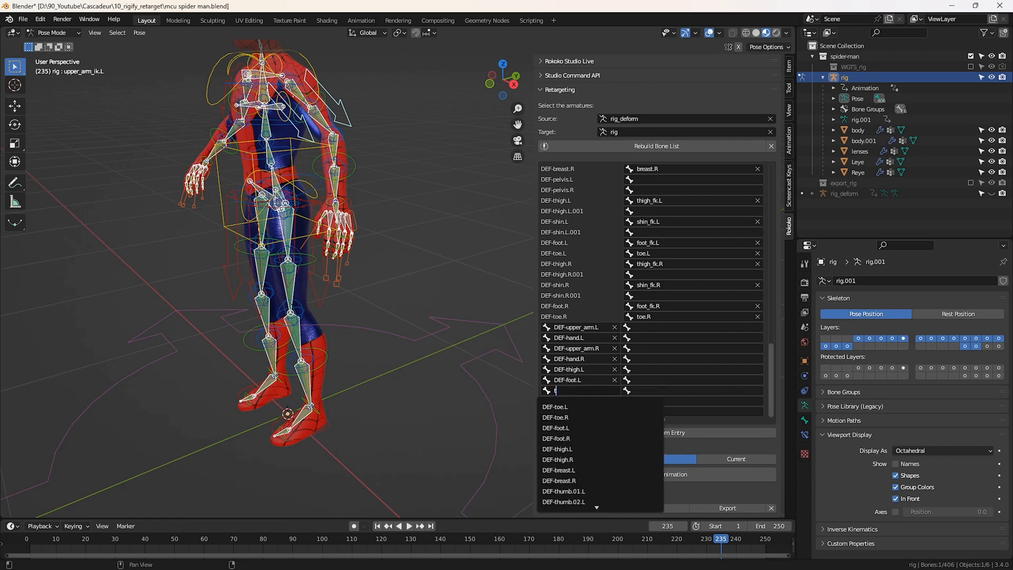
click(576, 417)
click(575, 413)
click(578, 401)
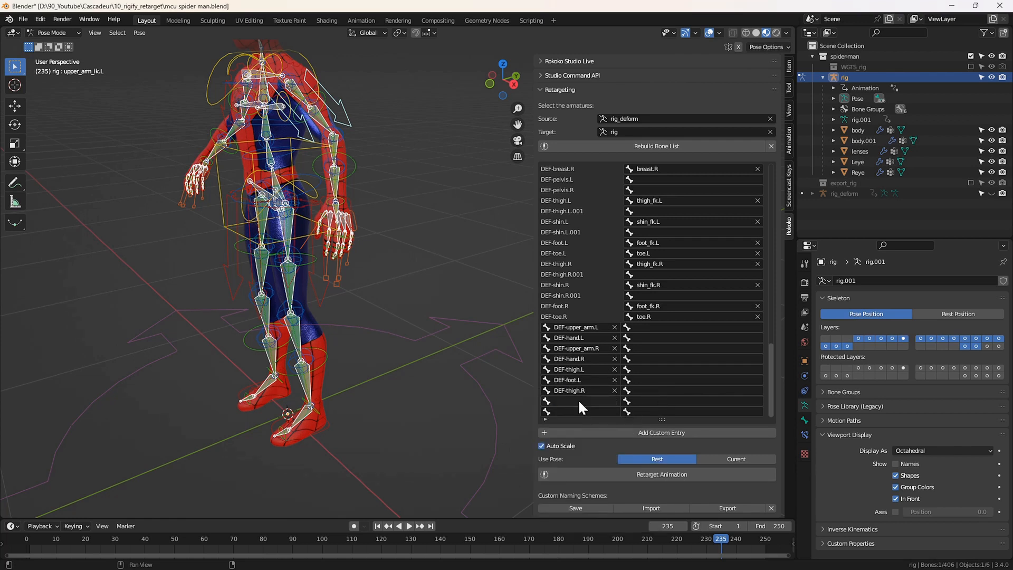
click(579, 401)
text(foo)
click(577, 426)
- Map the custom DEF-upper_arm.L entry to upper_arm_ik.L
click(694, 327)
text(upp)
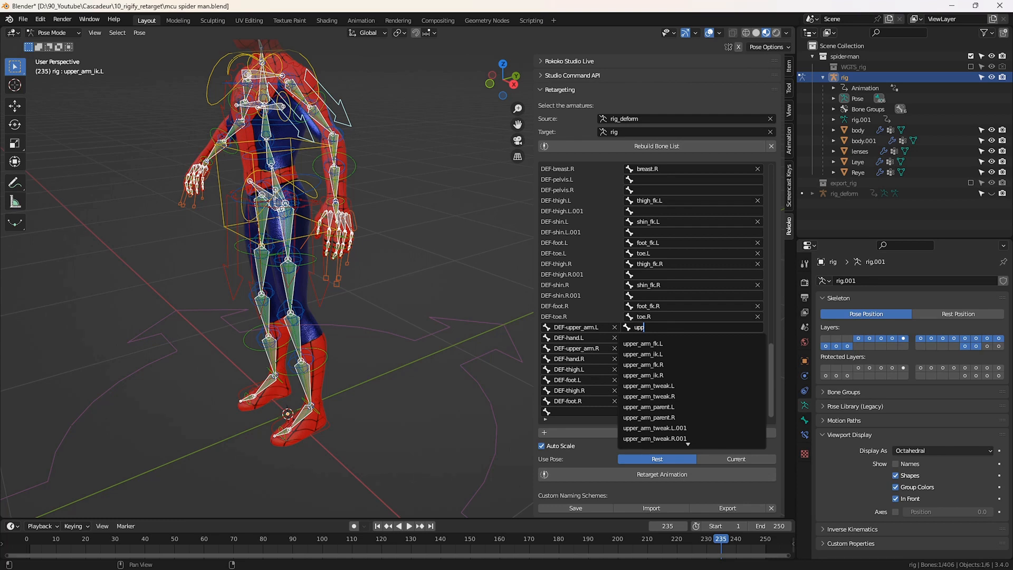
click(678, 354)
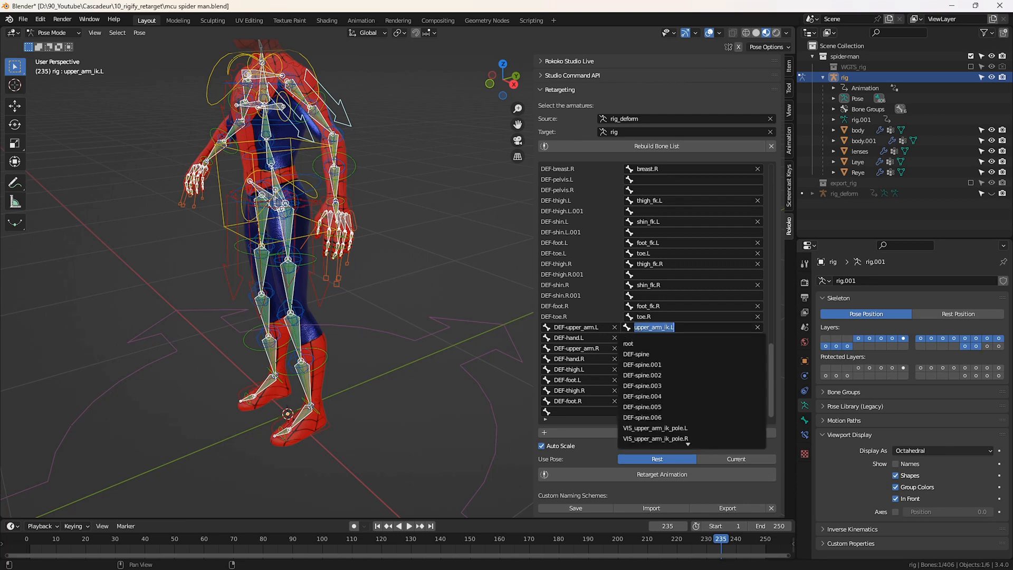
click(676, 327)
key(Return)
- Map the custom DEF-hand.L entry to hand_ik.L
click(628, 338)
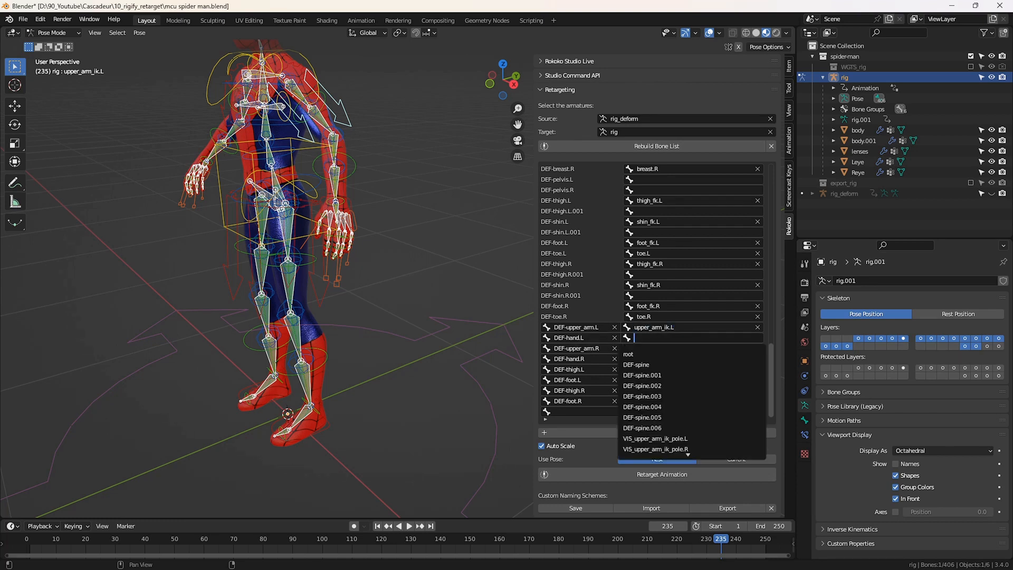
text(hand)
key(Down)
key(Down)
key(Down)
key(Return)
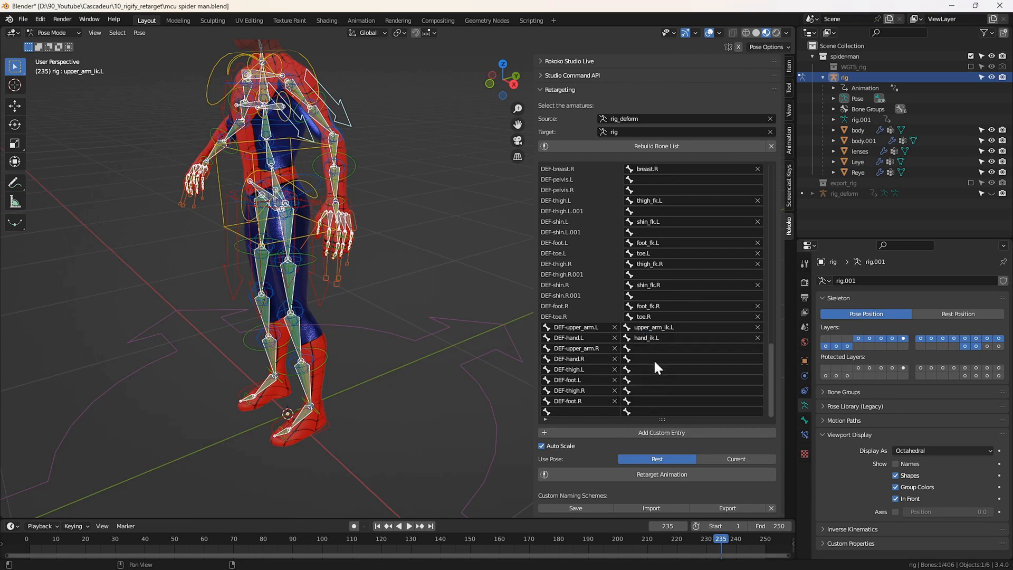
- Map the custom DEF-upper_arm.R entry to upper_arm_ik.R
click(693, 349)
text(upp)
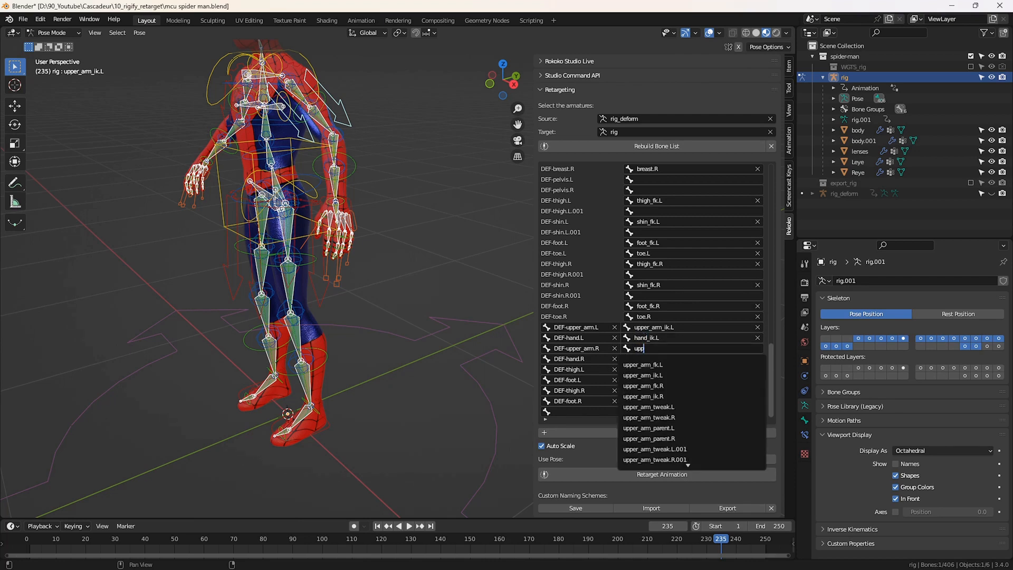
key(Down)
key(Down)
key(Down)
key(Down)
key(Return)
- Map the custom DEF-hand.R entry to hand_ik.R
click(667, 359)
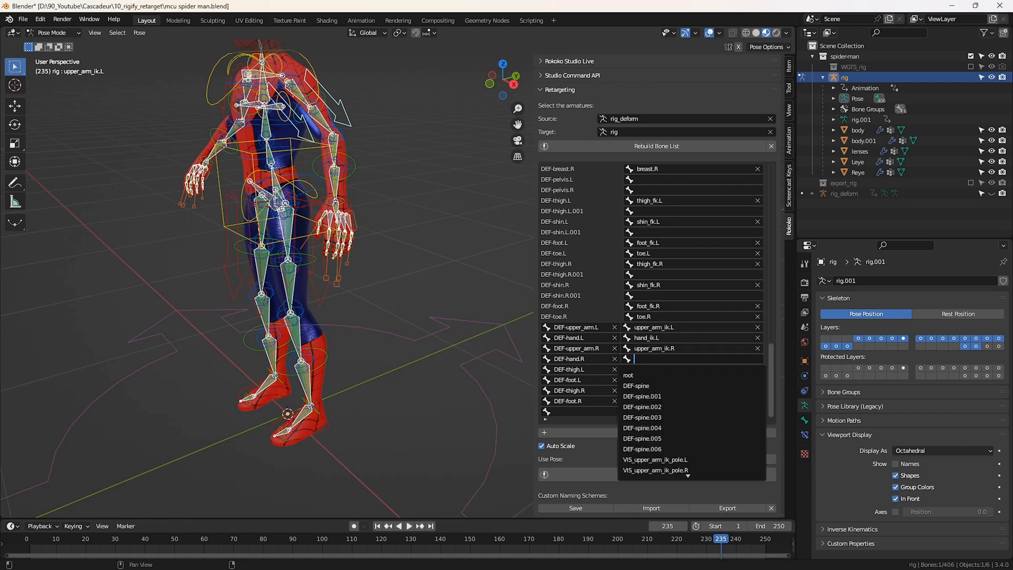
text(hand)
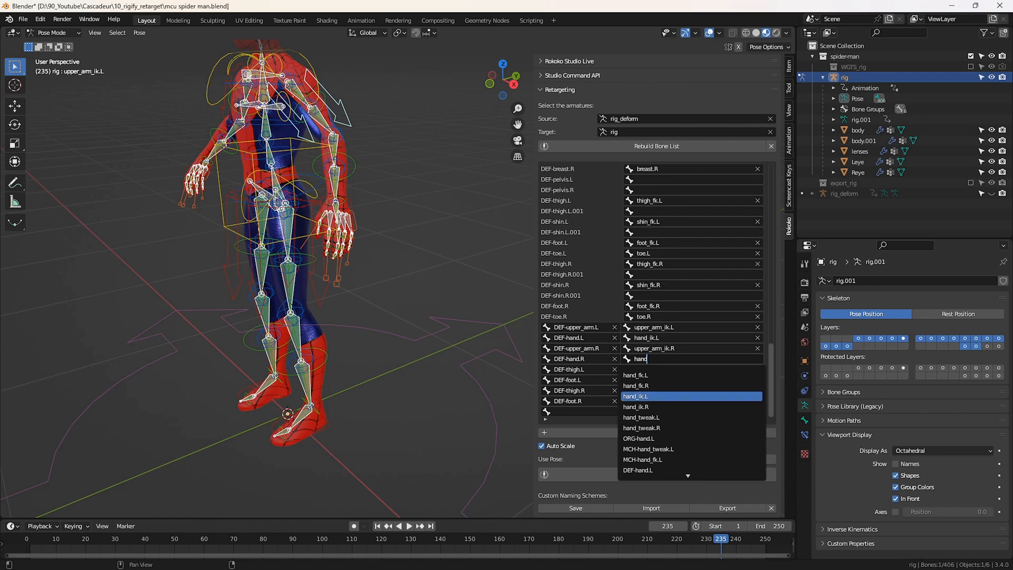
click(659, 406)
click(662, 362)
click(661, 360)
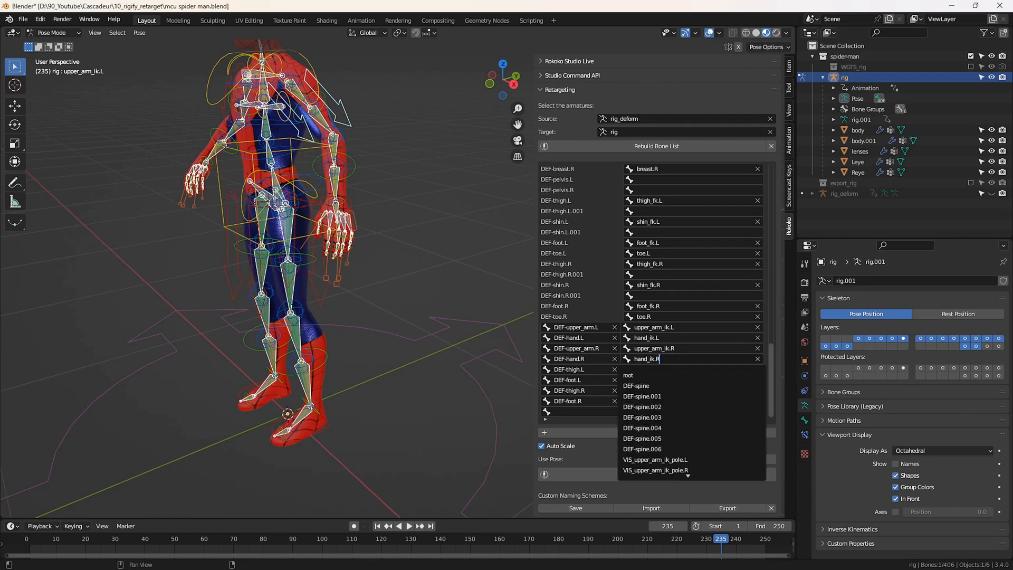
- Map the custom DEF-thigh.L entry to thigh_ik.L and DEF-foot.L to foot_ik.L
click(631, 369)
text(thig)
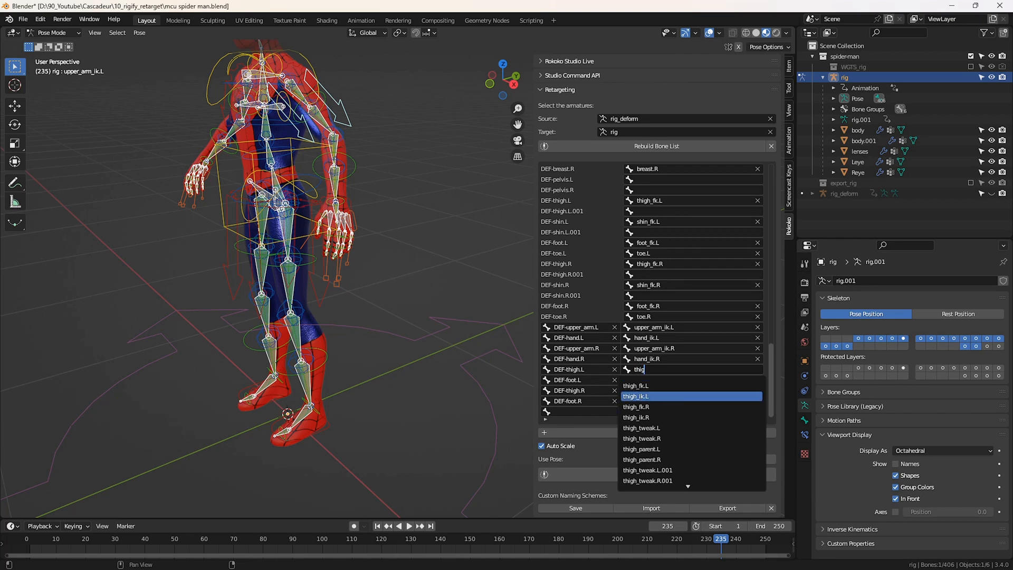
click(652, 396)
text(f)
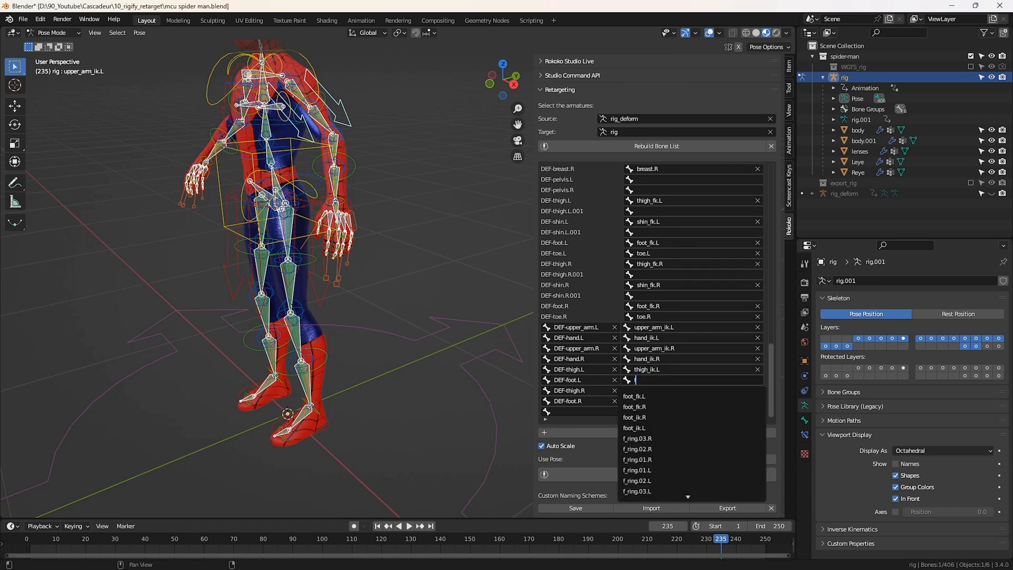
click(660, 426)
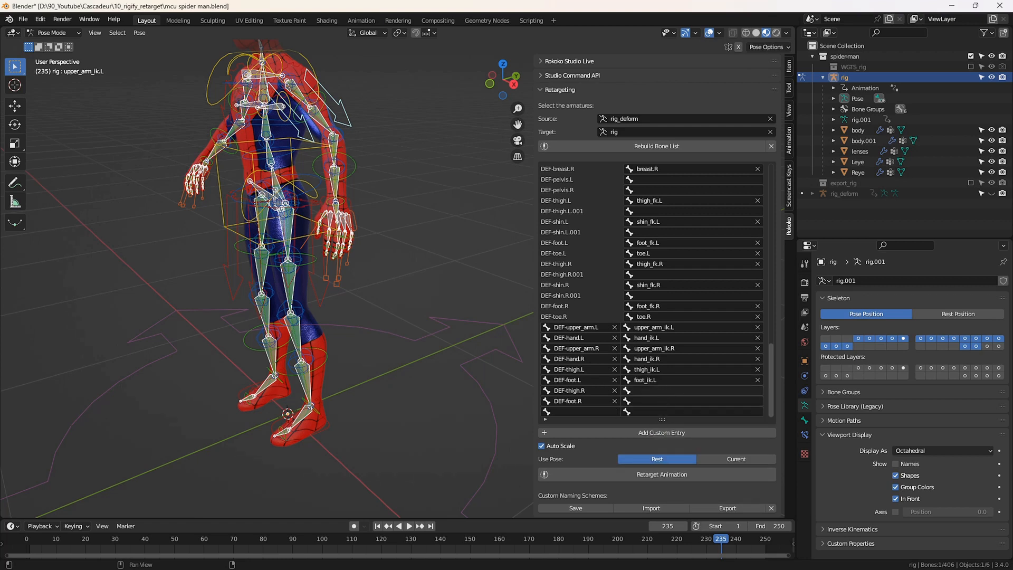
- Map the custom DEF-thigh.R entry to thigh_ik.R and DEF-foot.R to foot_ik.R
click(664, 390)
text(thig)
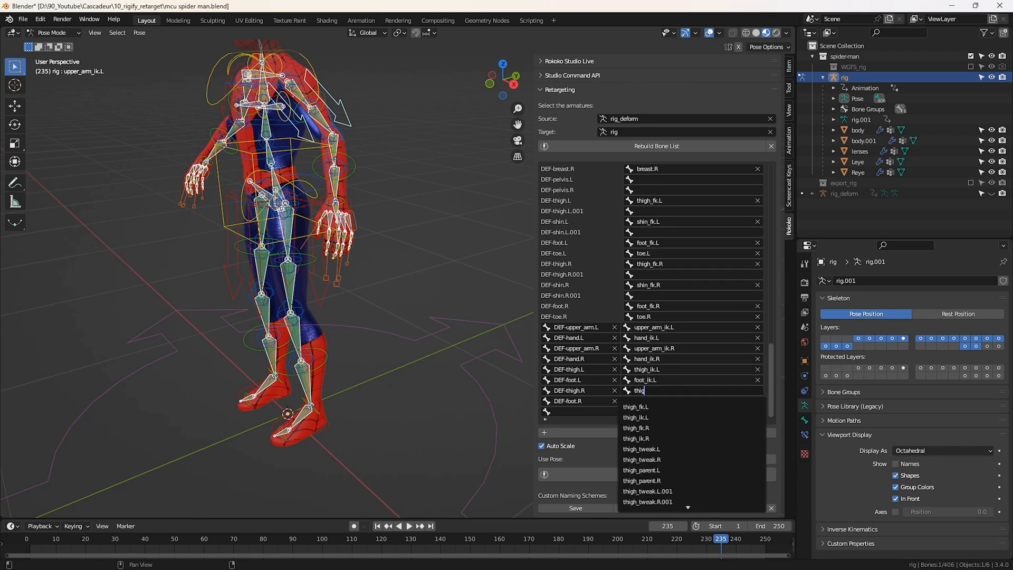
click(638, 438)
click(652, 401)
text(fo)
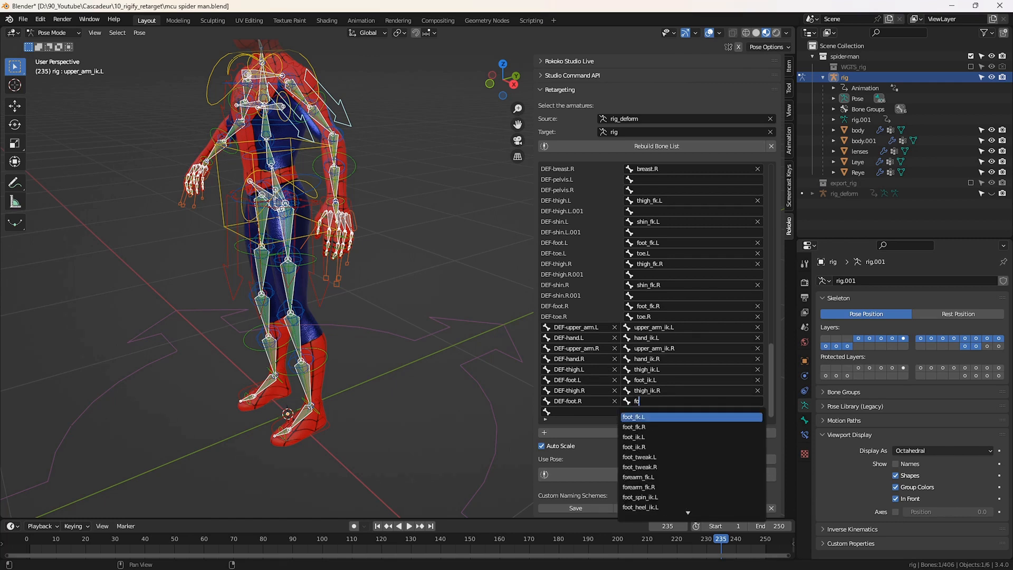
click(639, 447)
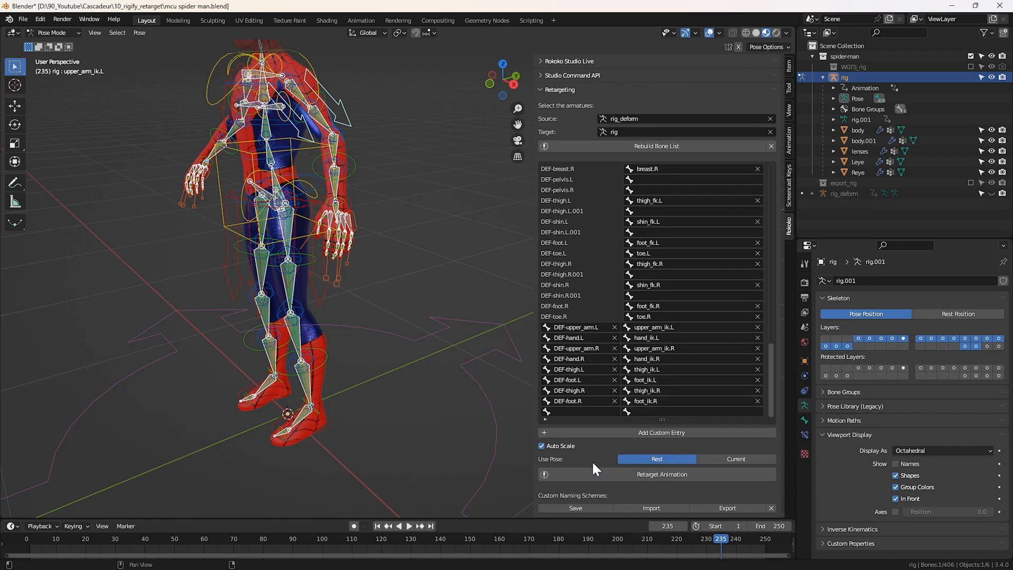
- Retarget the animation onto the control rig and hide the rig_deform armature in the viewport
click(629, 474)
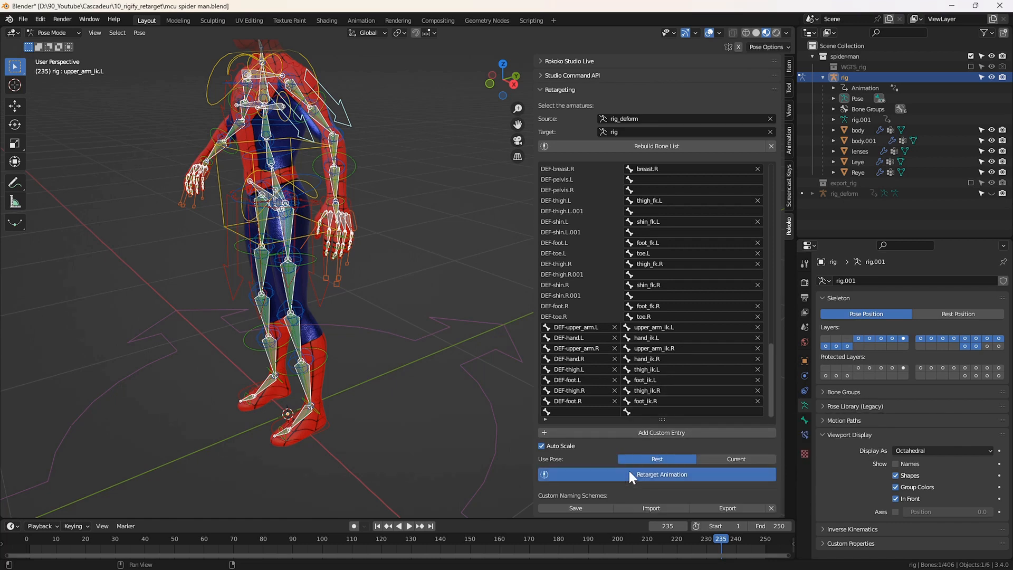
click(954, 194)
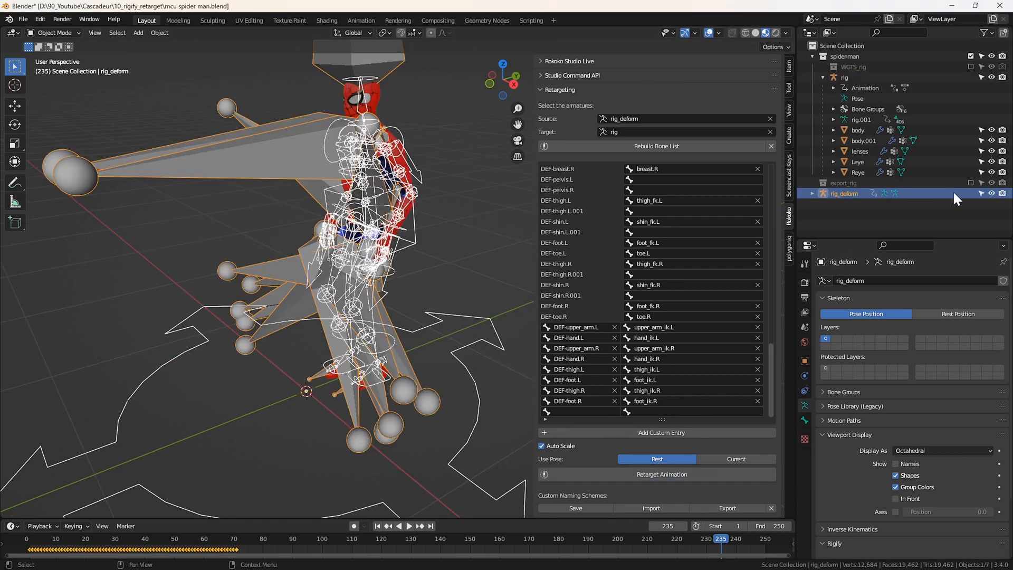
click(992, 193)
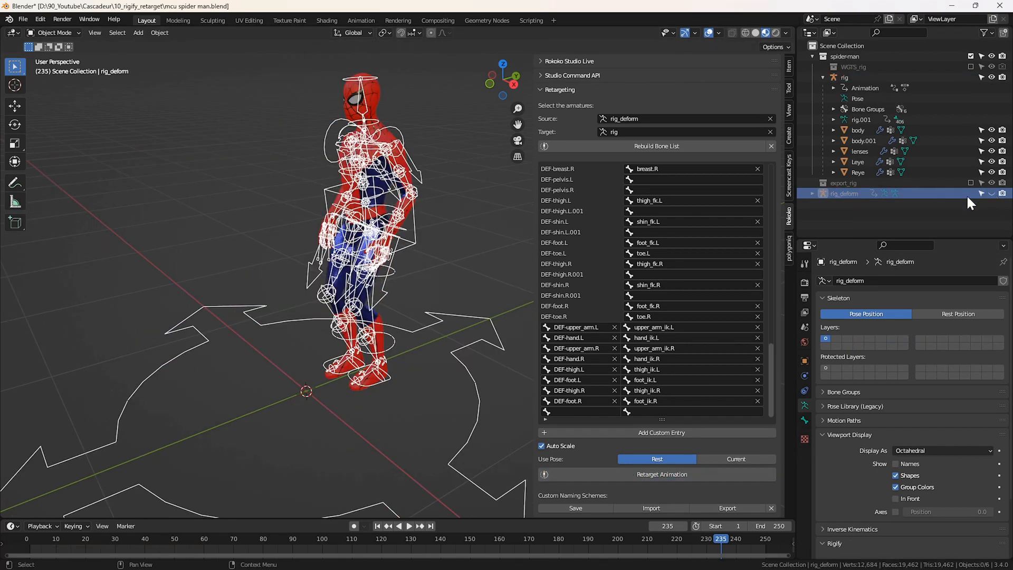
- Set the timeline's end frame to 101 and play the retargeted animation with the viewport overlays turned off
click(325, 540)
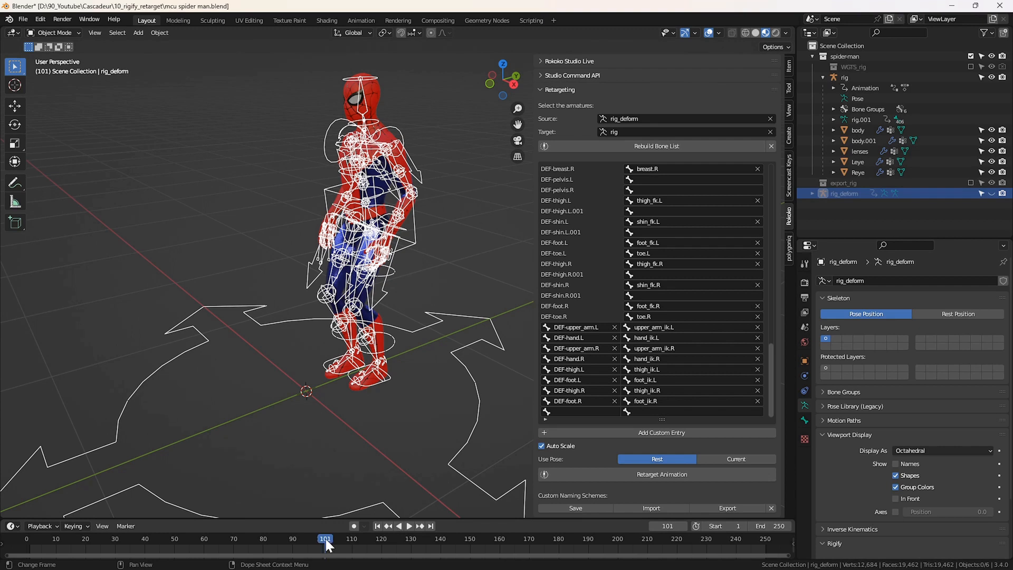
key(e)
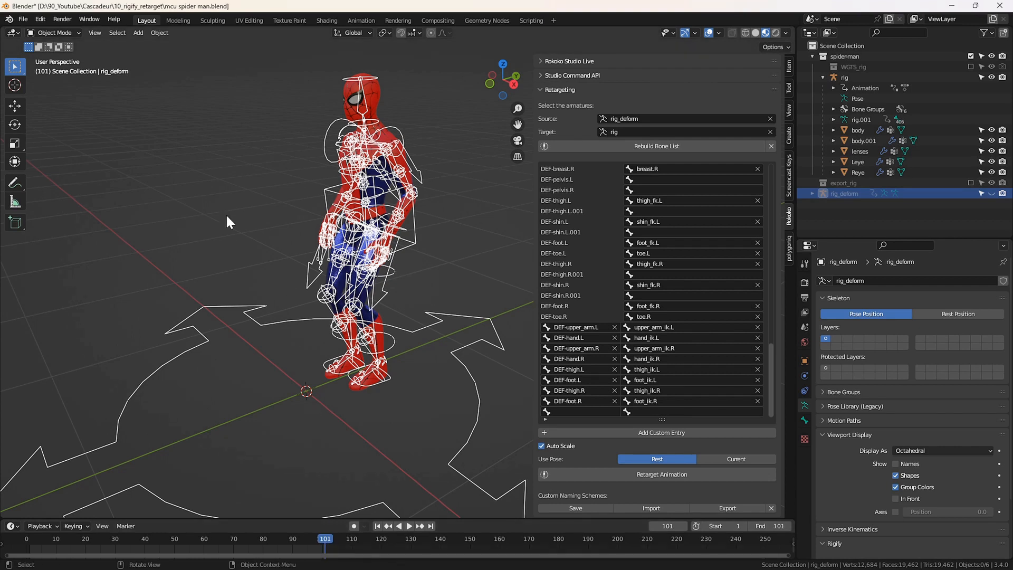
key(space)
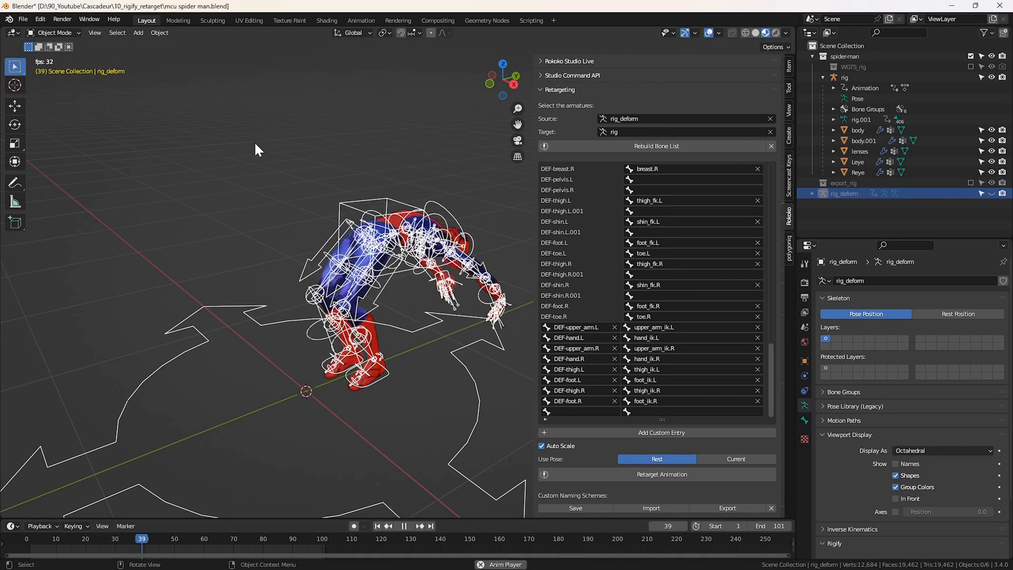
click(708, 32)
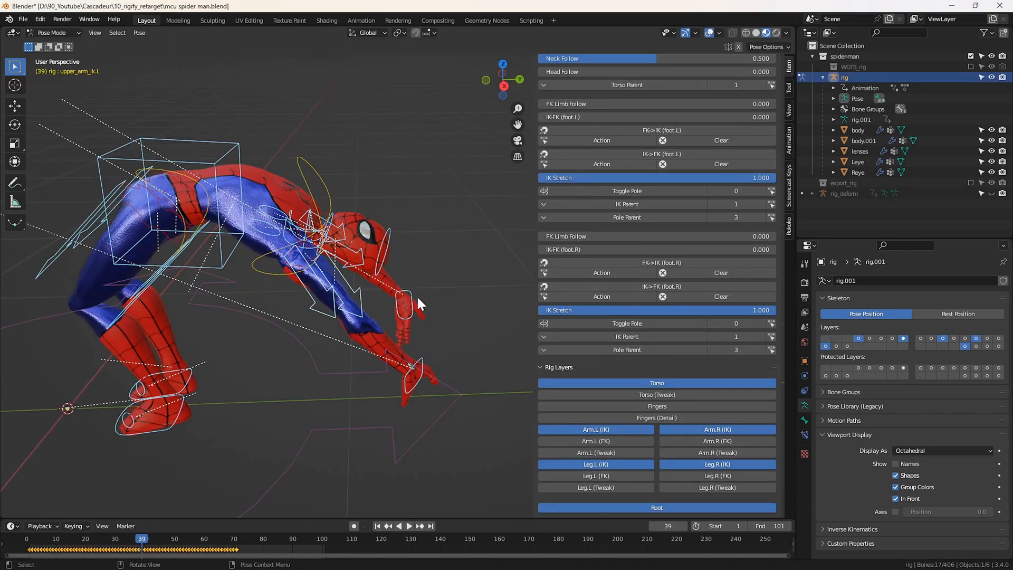
- Try moving the hand_ik.R control at frame 39 to test how the right arm follows it
click(410, 293)
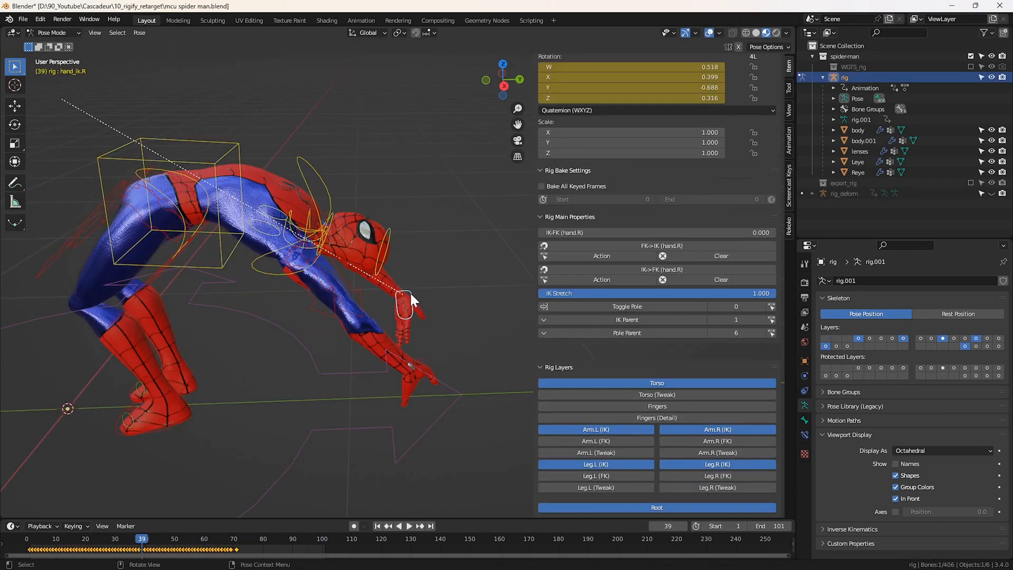
key(g)
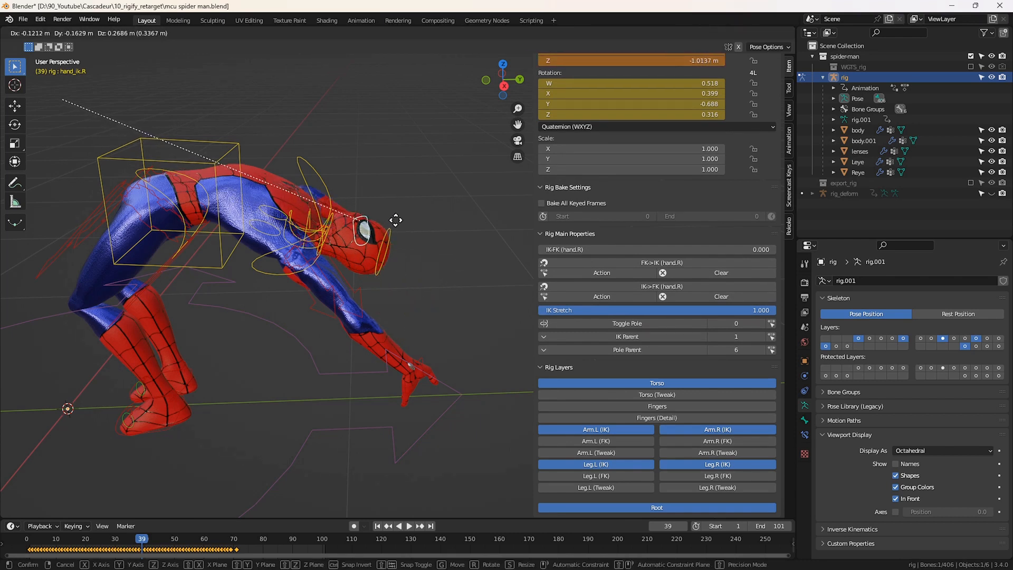
click(393, 211)
middle_drag(382, 208, 497, 242)
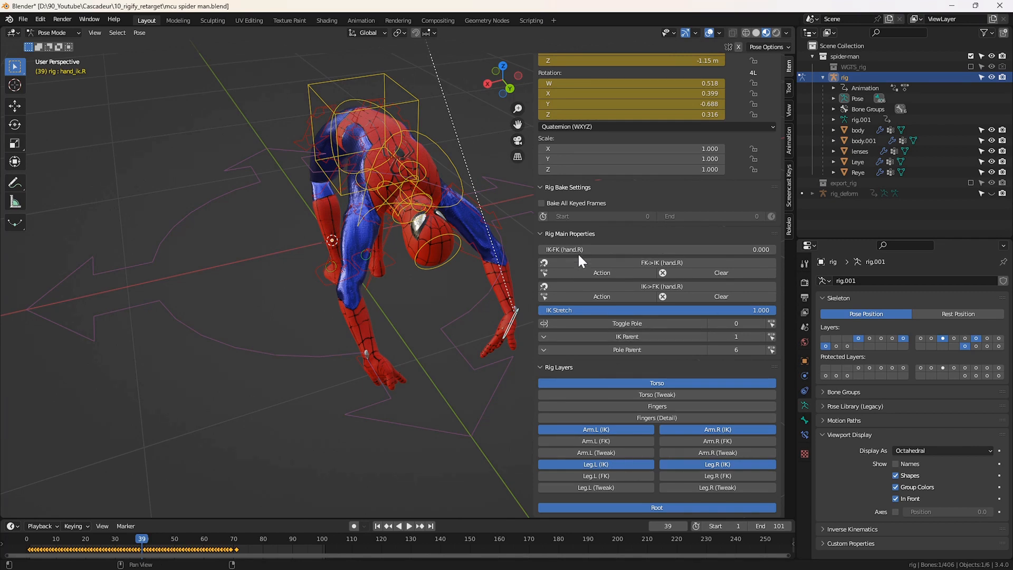
- Set the right hand's IK-FK value to 1.000 and show the Arm.R (FK) layer in place of Arm.R (IK)
drag(586, 249, 770, 249)
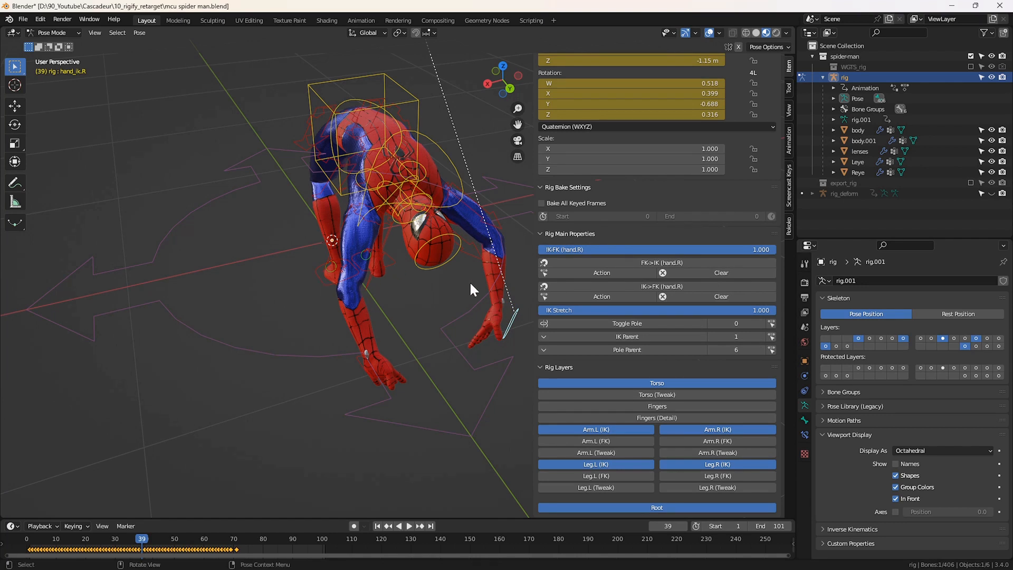
click(686, 441)
click(692, 429)
- Try rotating the upper_arm_fk.R control to test the right arm's FK behaviour
click(464, 211)
key(r)
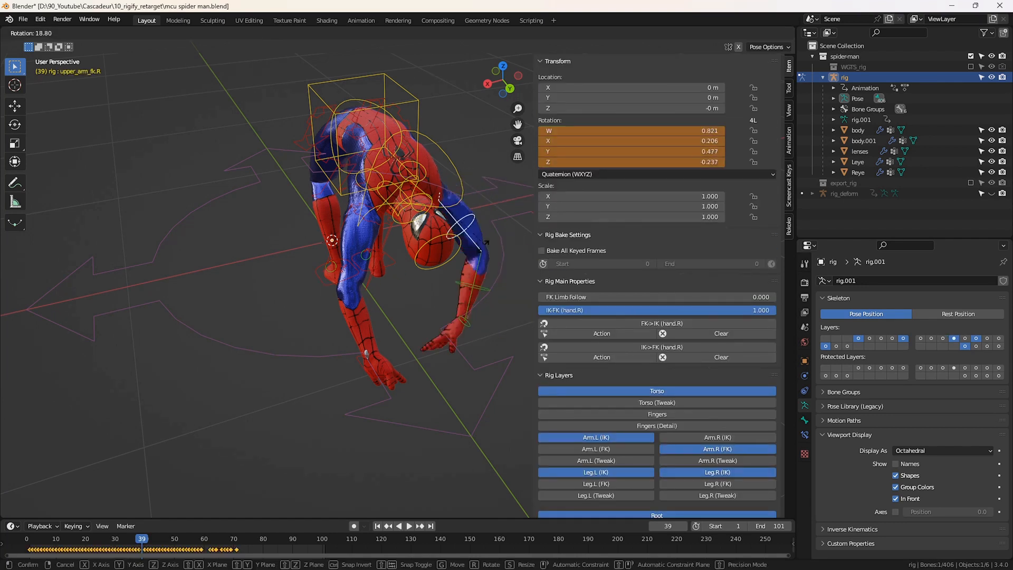
right_click(469, 245)
- Show the Arm.R (IK) layer again and try moving hand_ik.R while the arm is in FK mode
click(701, 436)
click(512, 318)
key(g)
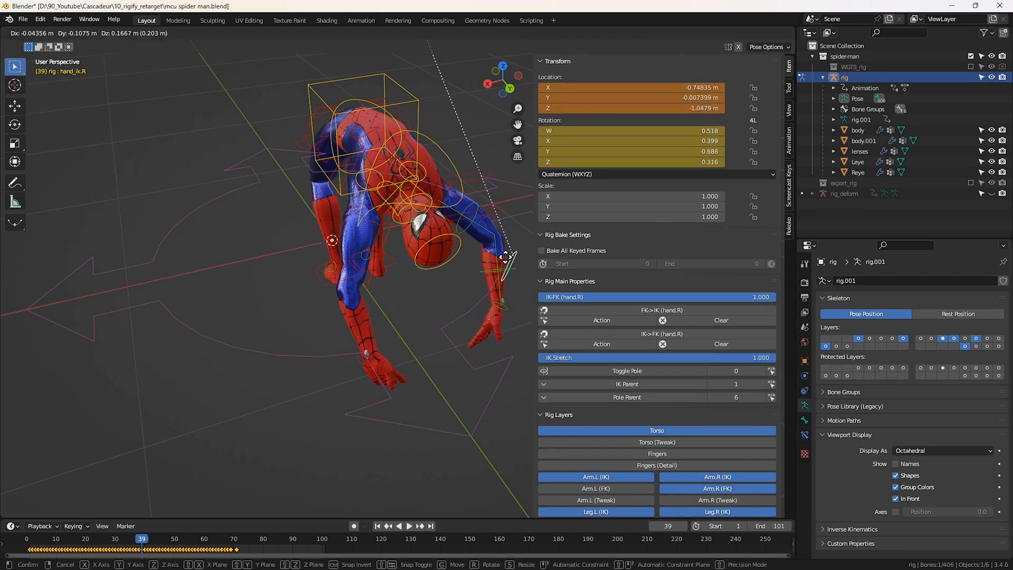
click(522, 273)
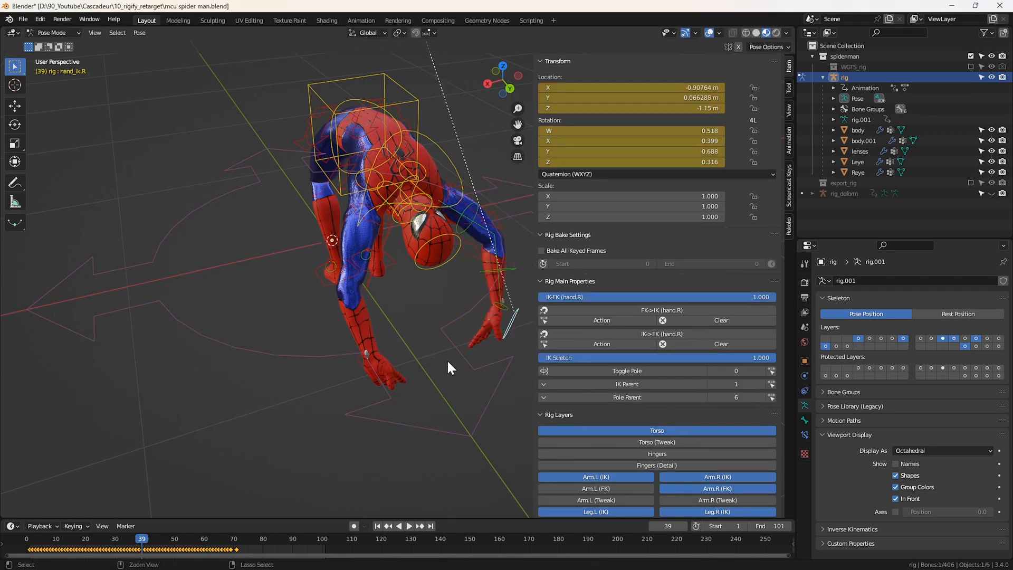
key(ctrl+z)
middle_drag(446, 359, 420, 299)
middle_drag(238, 232, 283, 215)
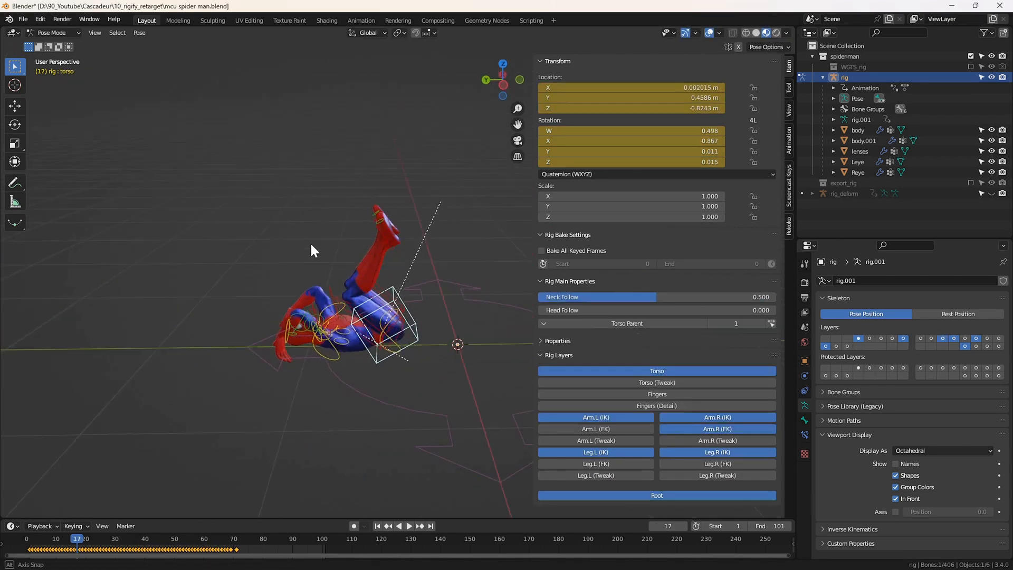
- Switch the rig from Pose Mode to Edit Mode to examine the torso bone
scroll(410, 246, up, 4)
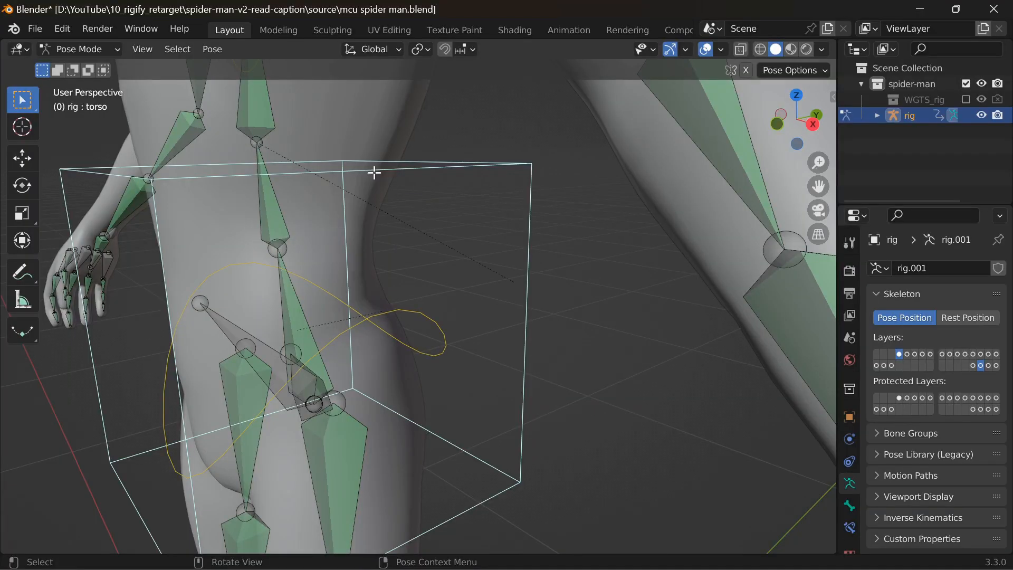
key(Tab)
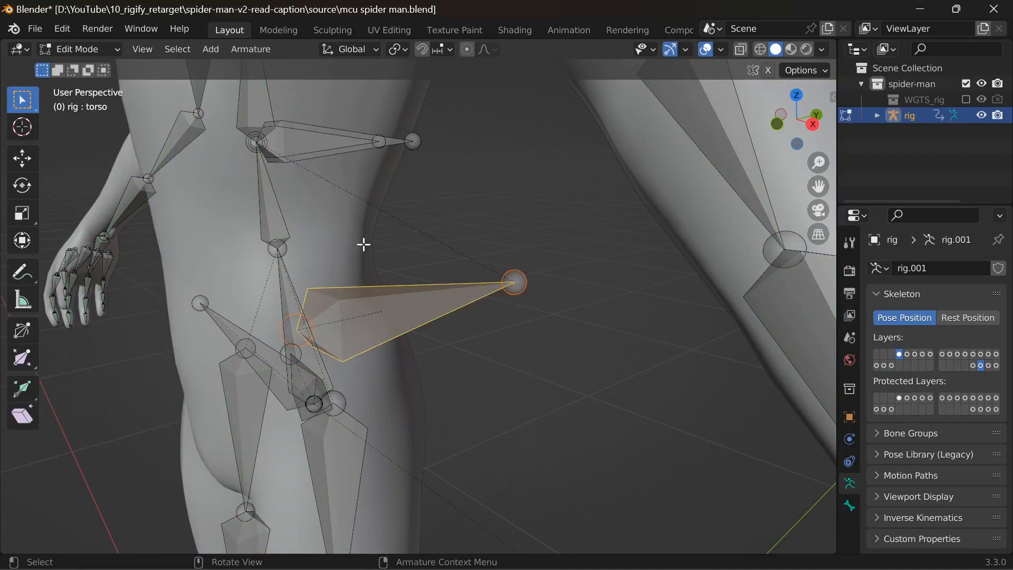
click(647, 424)
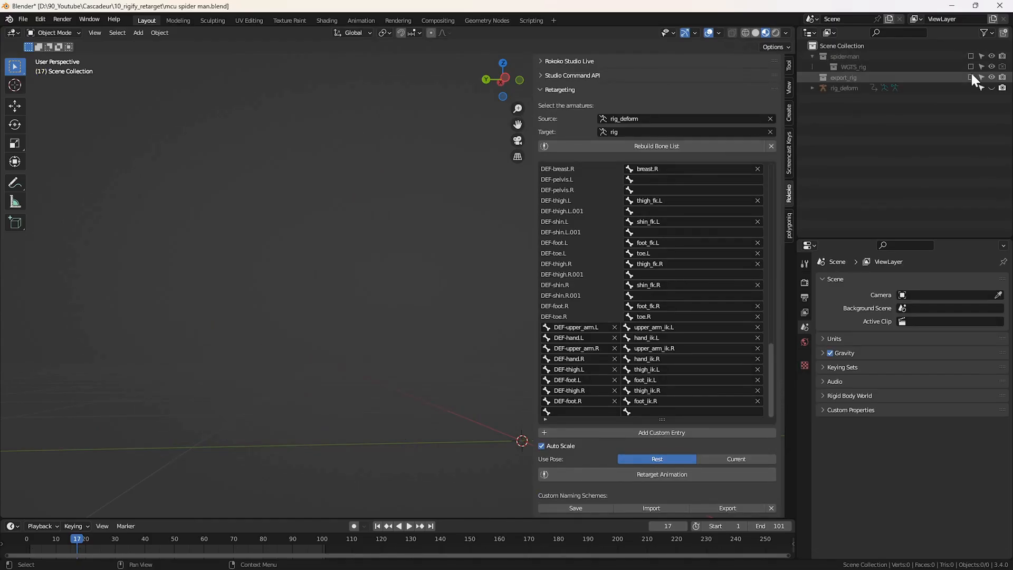
- Enable the export_rig collection and select its export_rig armature
click(970, 75)
scroll(395, 305, down, 2)
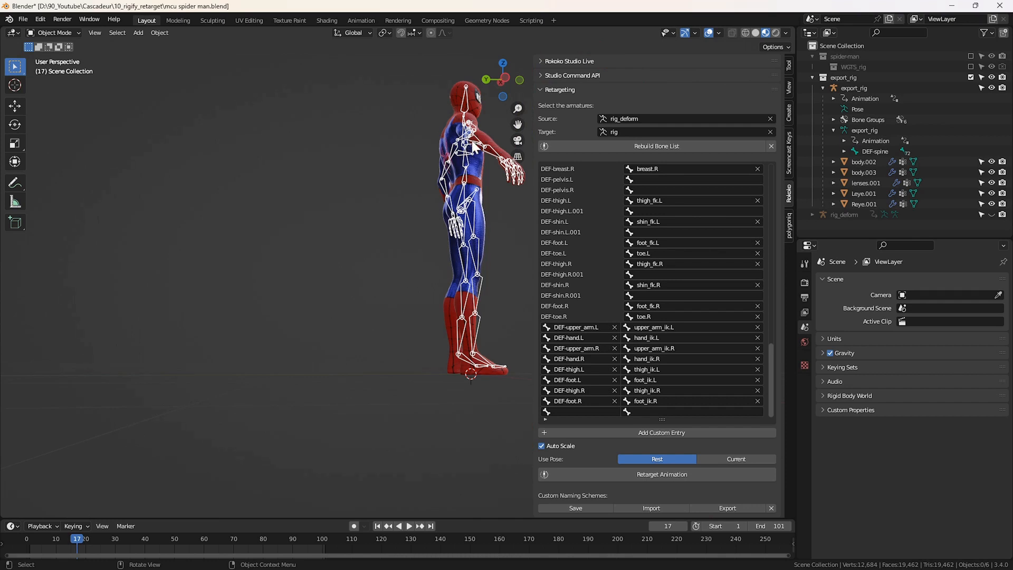
click(469, 138)
middle_drag(471, 143, 496, 150)
- Replace the timeline with the Dope Sheet editor and set it to Action Editor mode
click(16, 525)
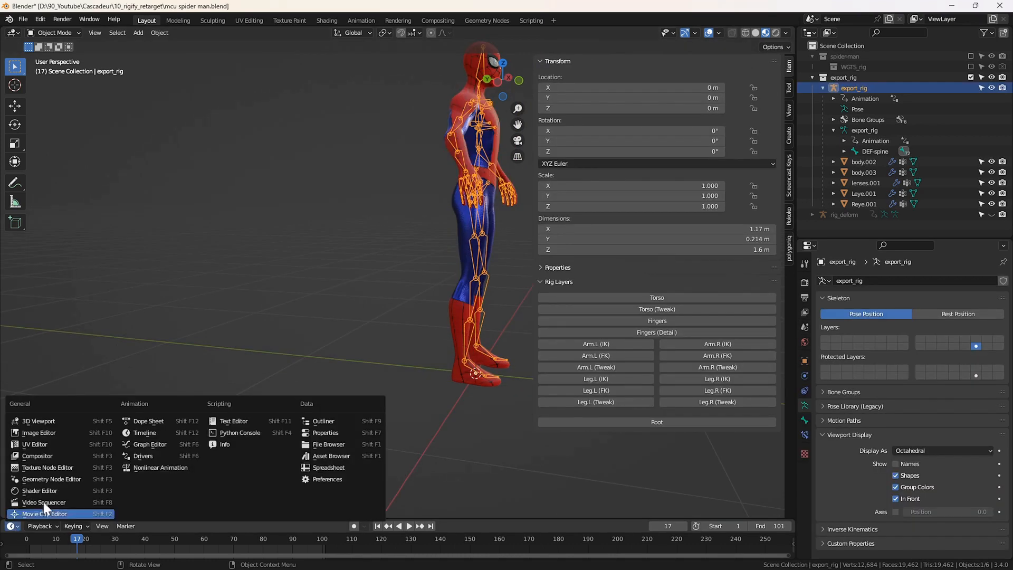
click(148, 421)
click(58, 525)
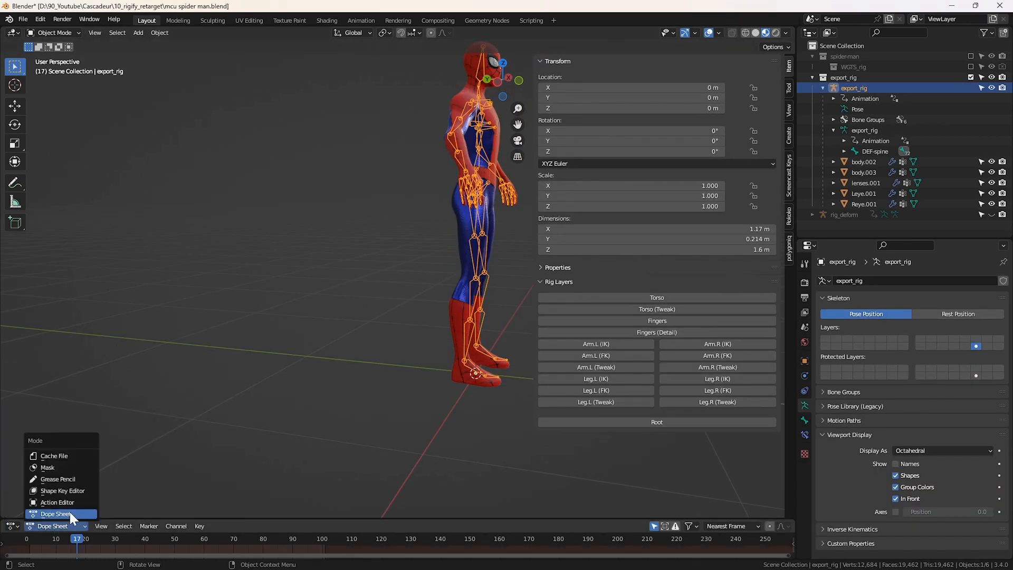
click(57, 503)
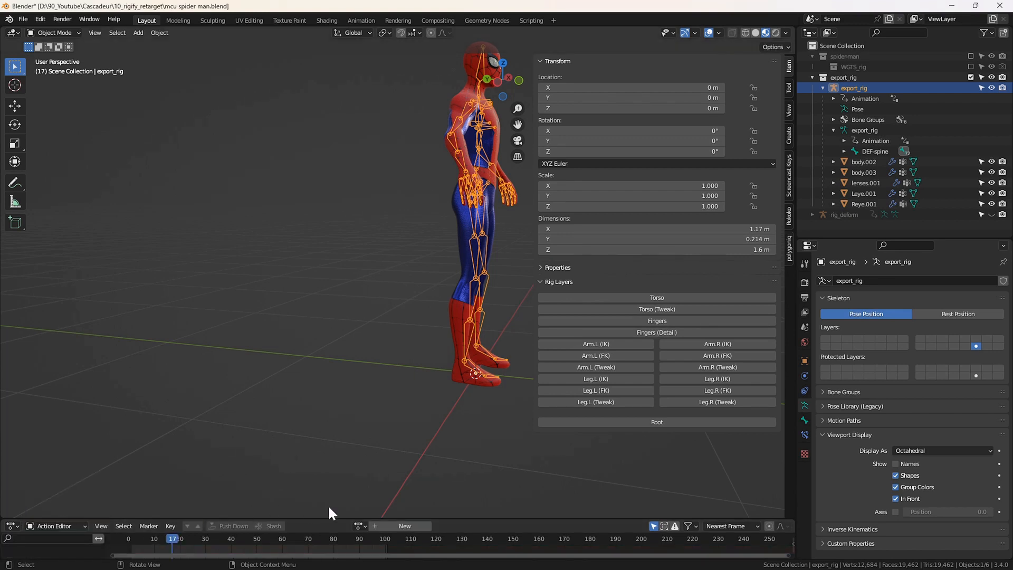
- Assign the rig_deform|kipup|Anima_Layer action to export_rig and play the animation
click(359, 526)
click(409, 423)
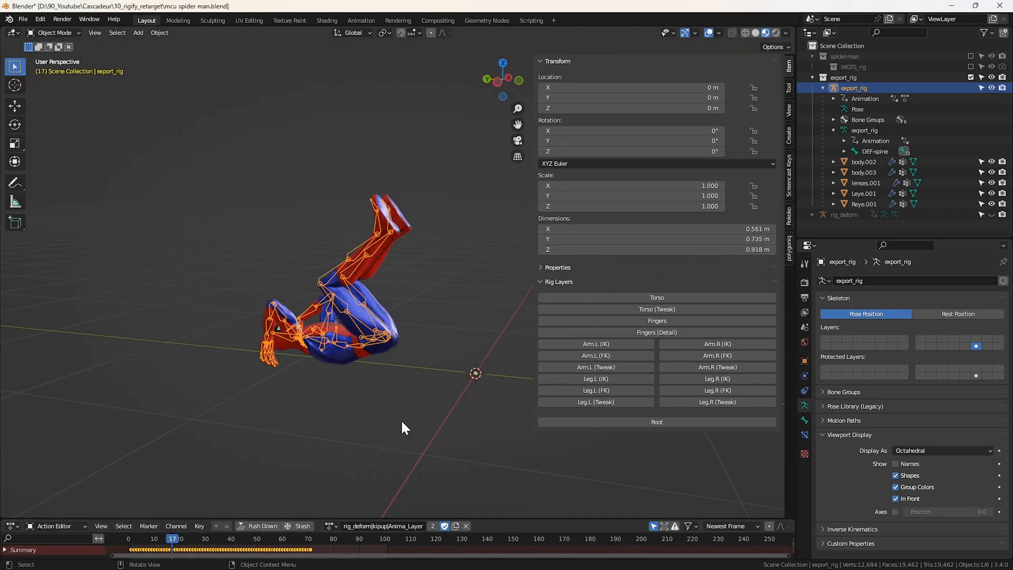
key(space)
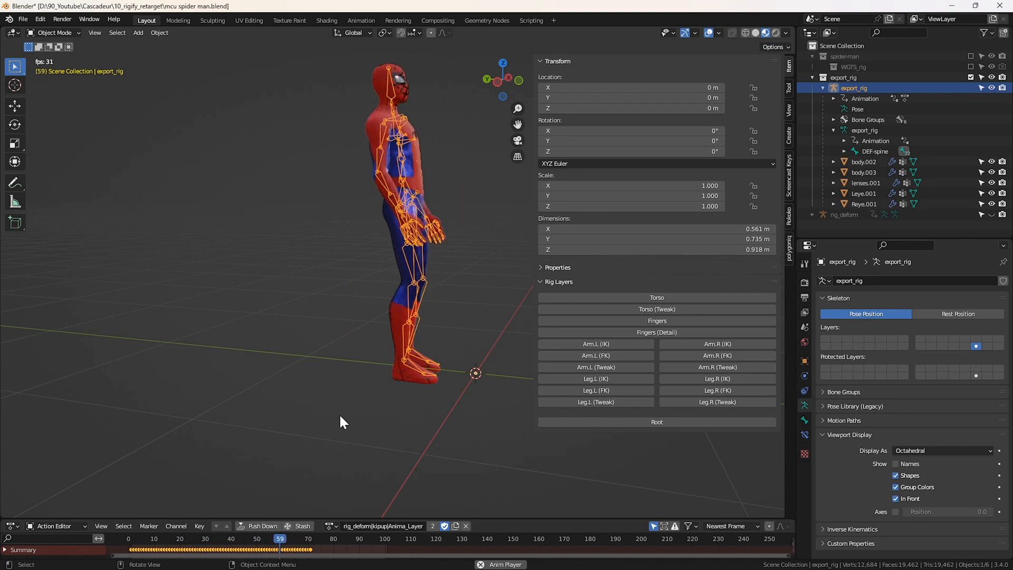